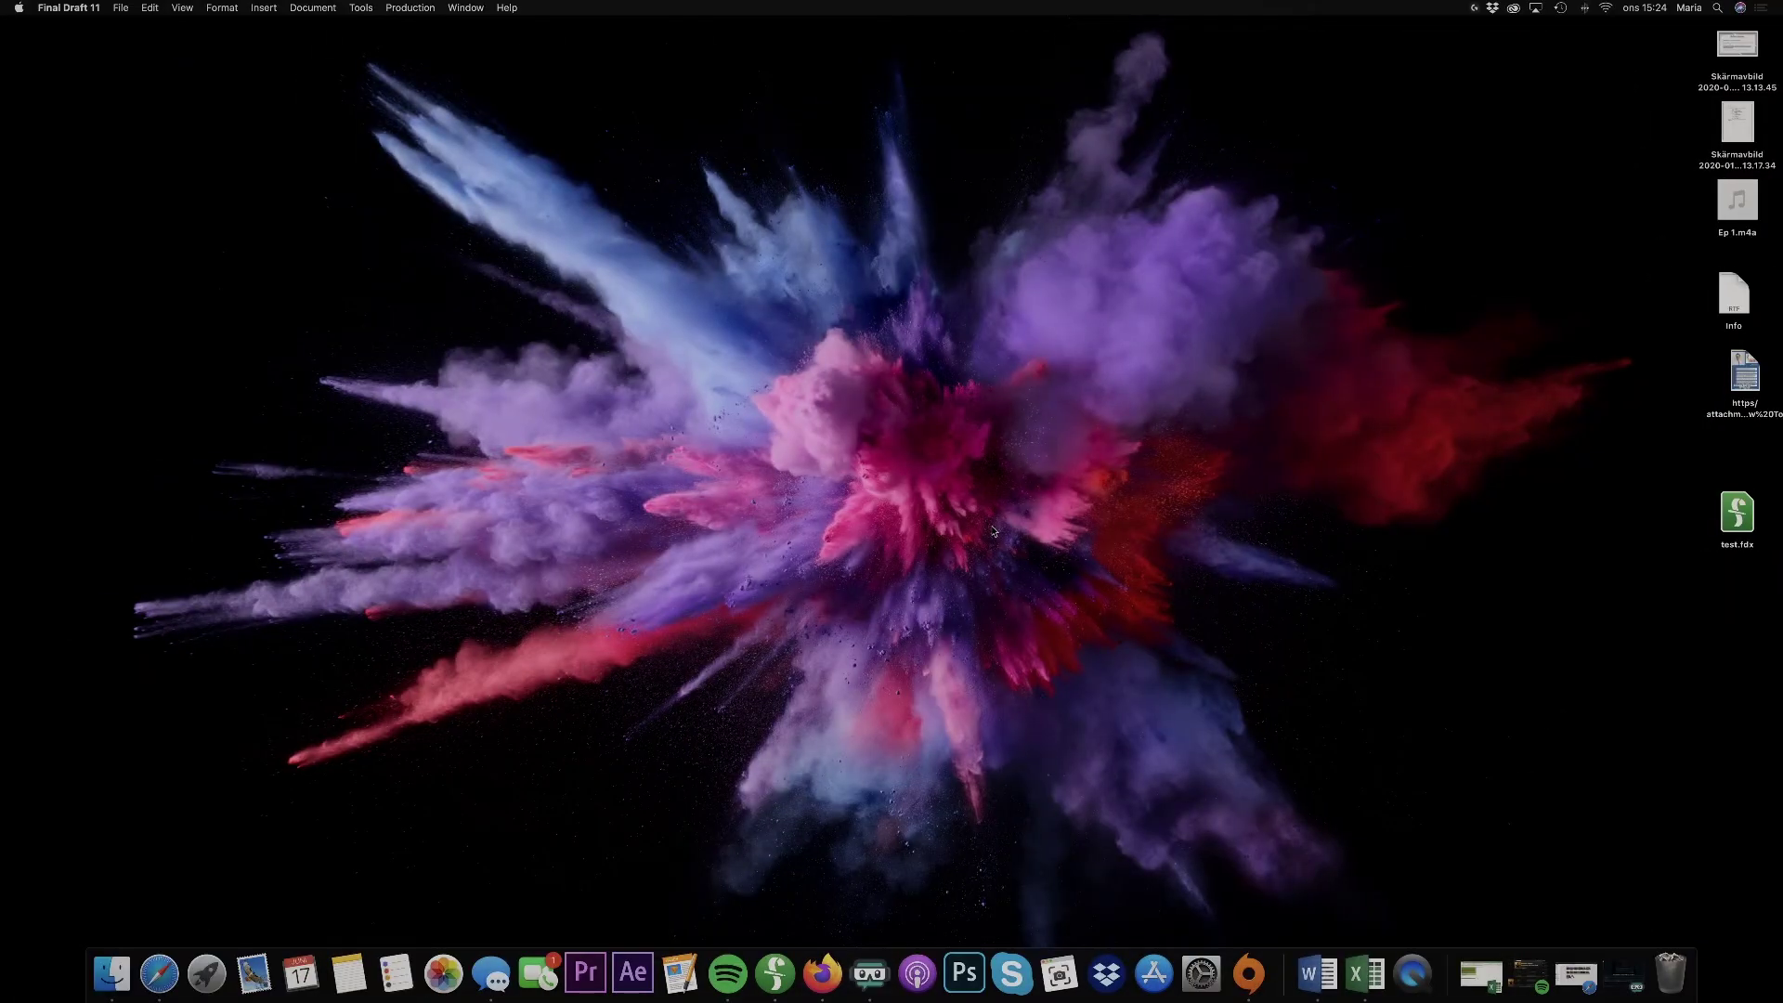
# - Launch Final Draft 11 with a new blank screenplay
pyautogui.click(775, 973)
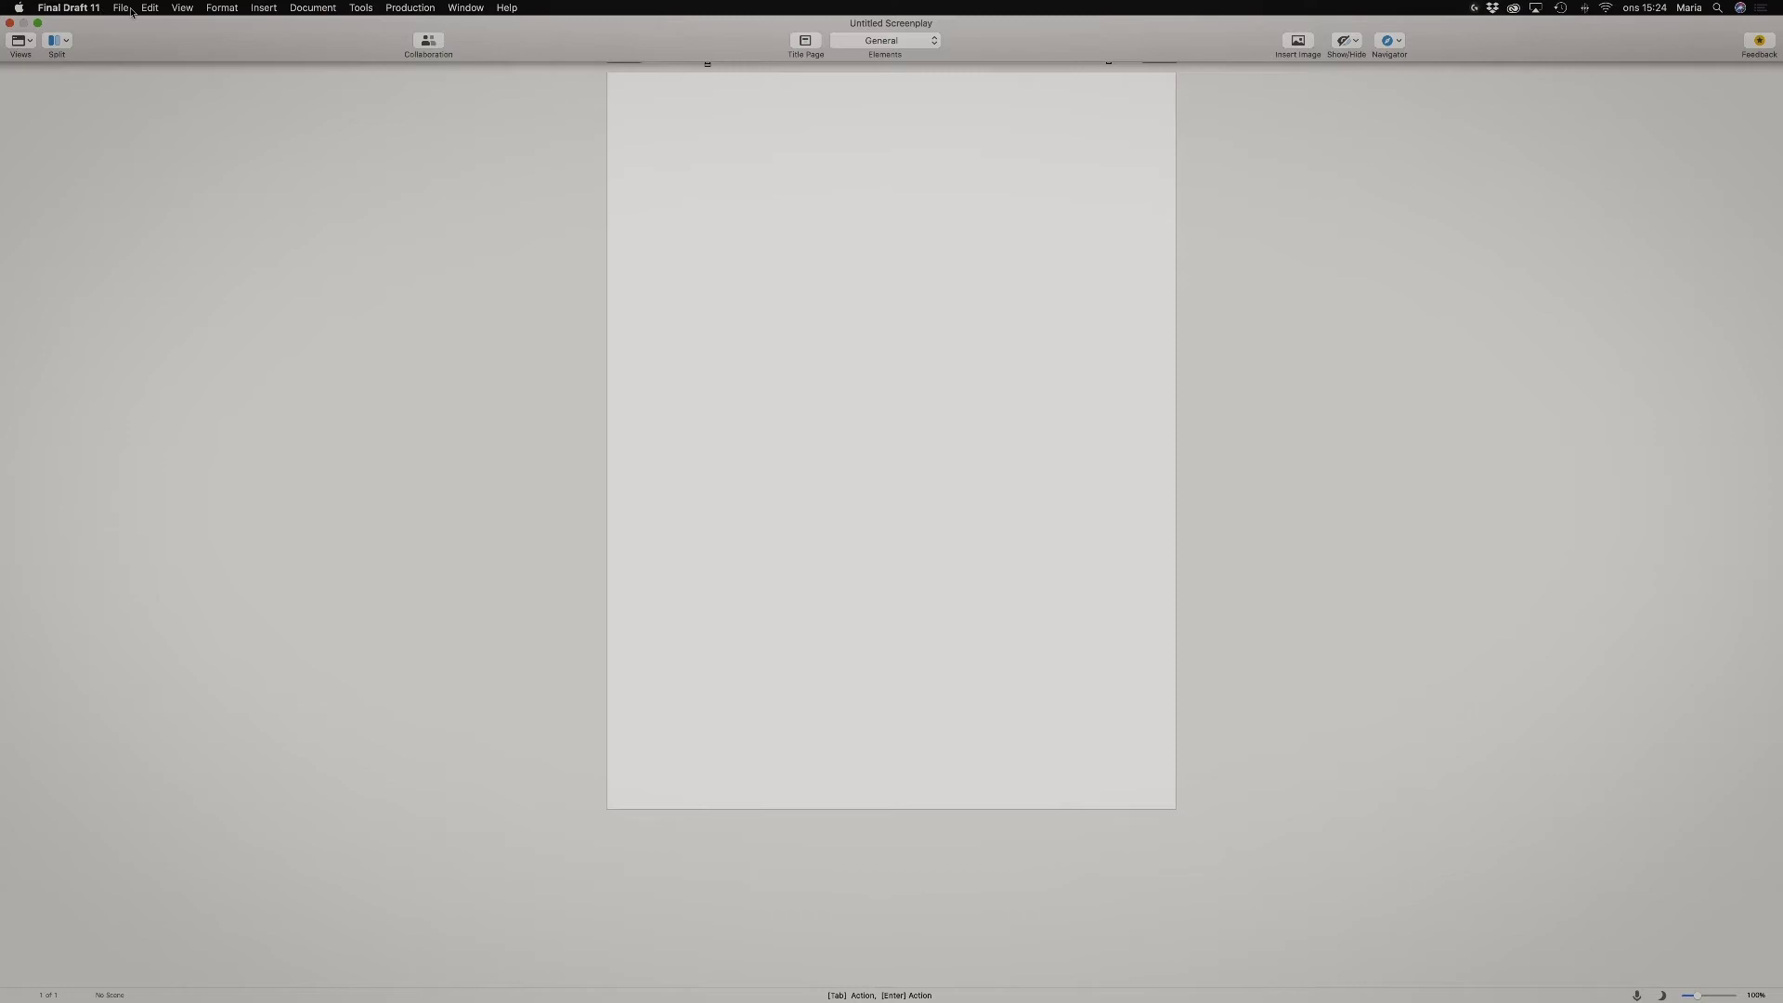
pyautogui.click(136, 11)
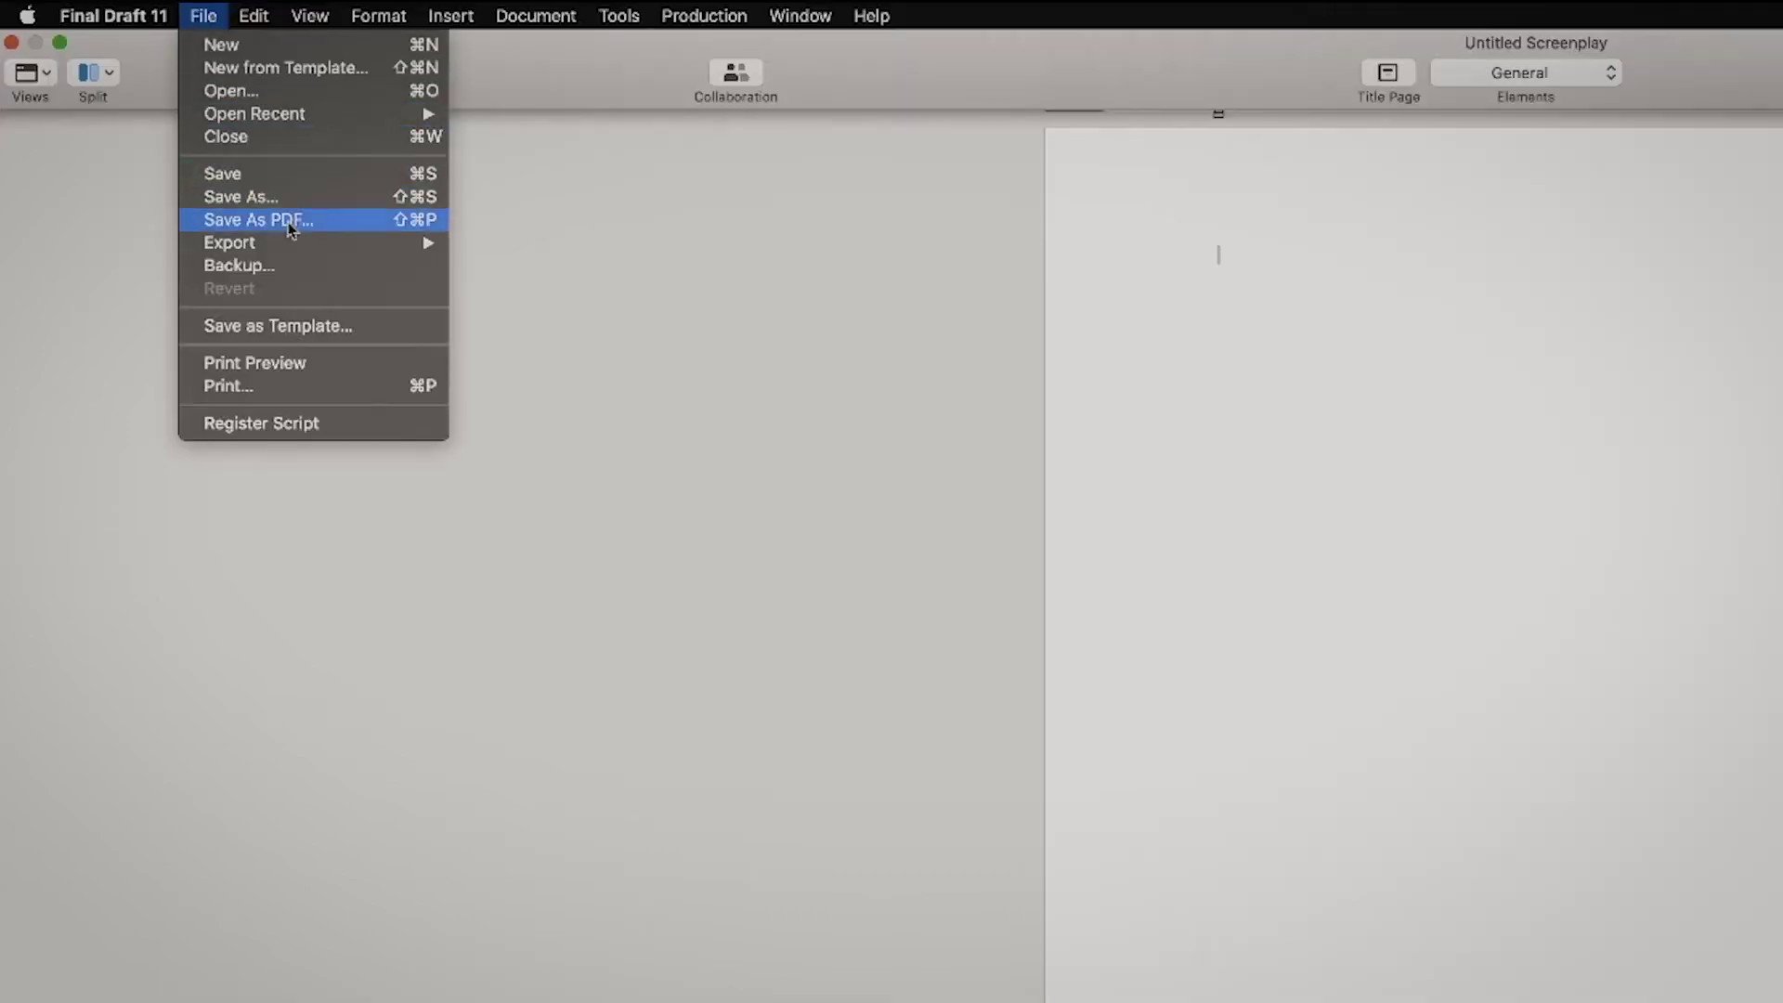
pyautogui.click(971, 336)
# - Save the blank screenplay to the Desktop as tutorial.fdx
pyautogui.press('super+s')
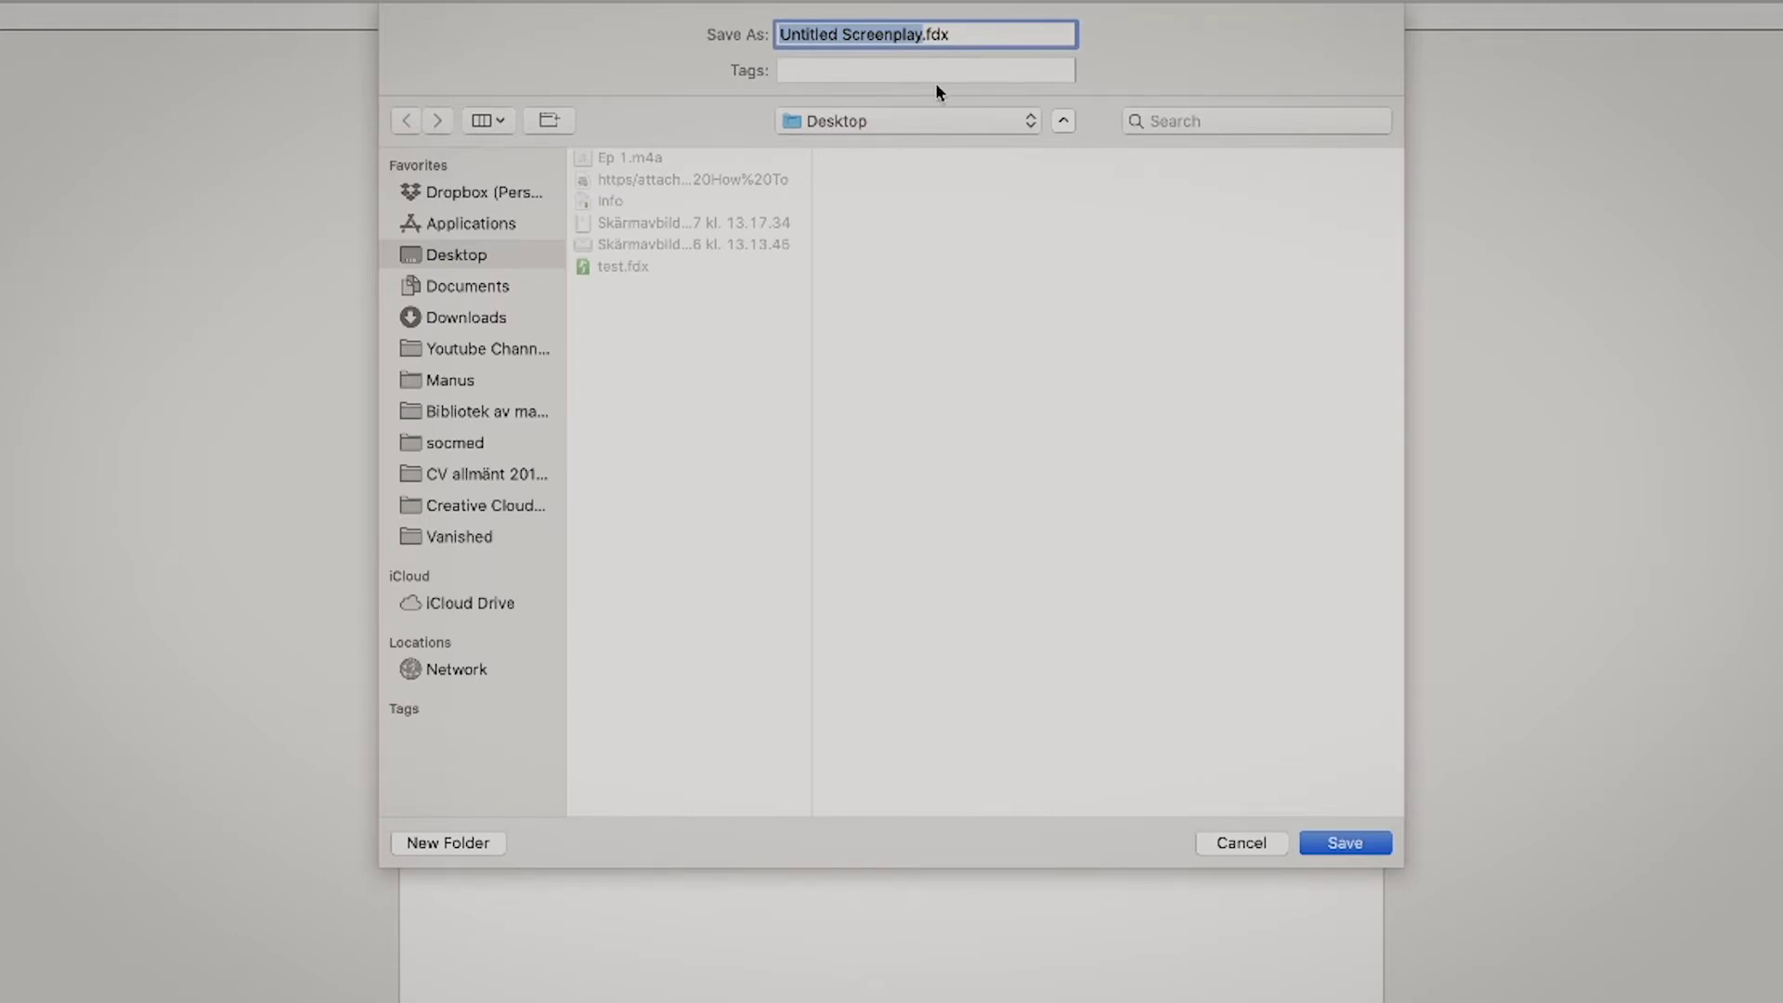
pyautogui.write('tur')
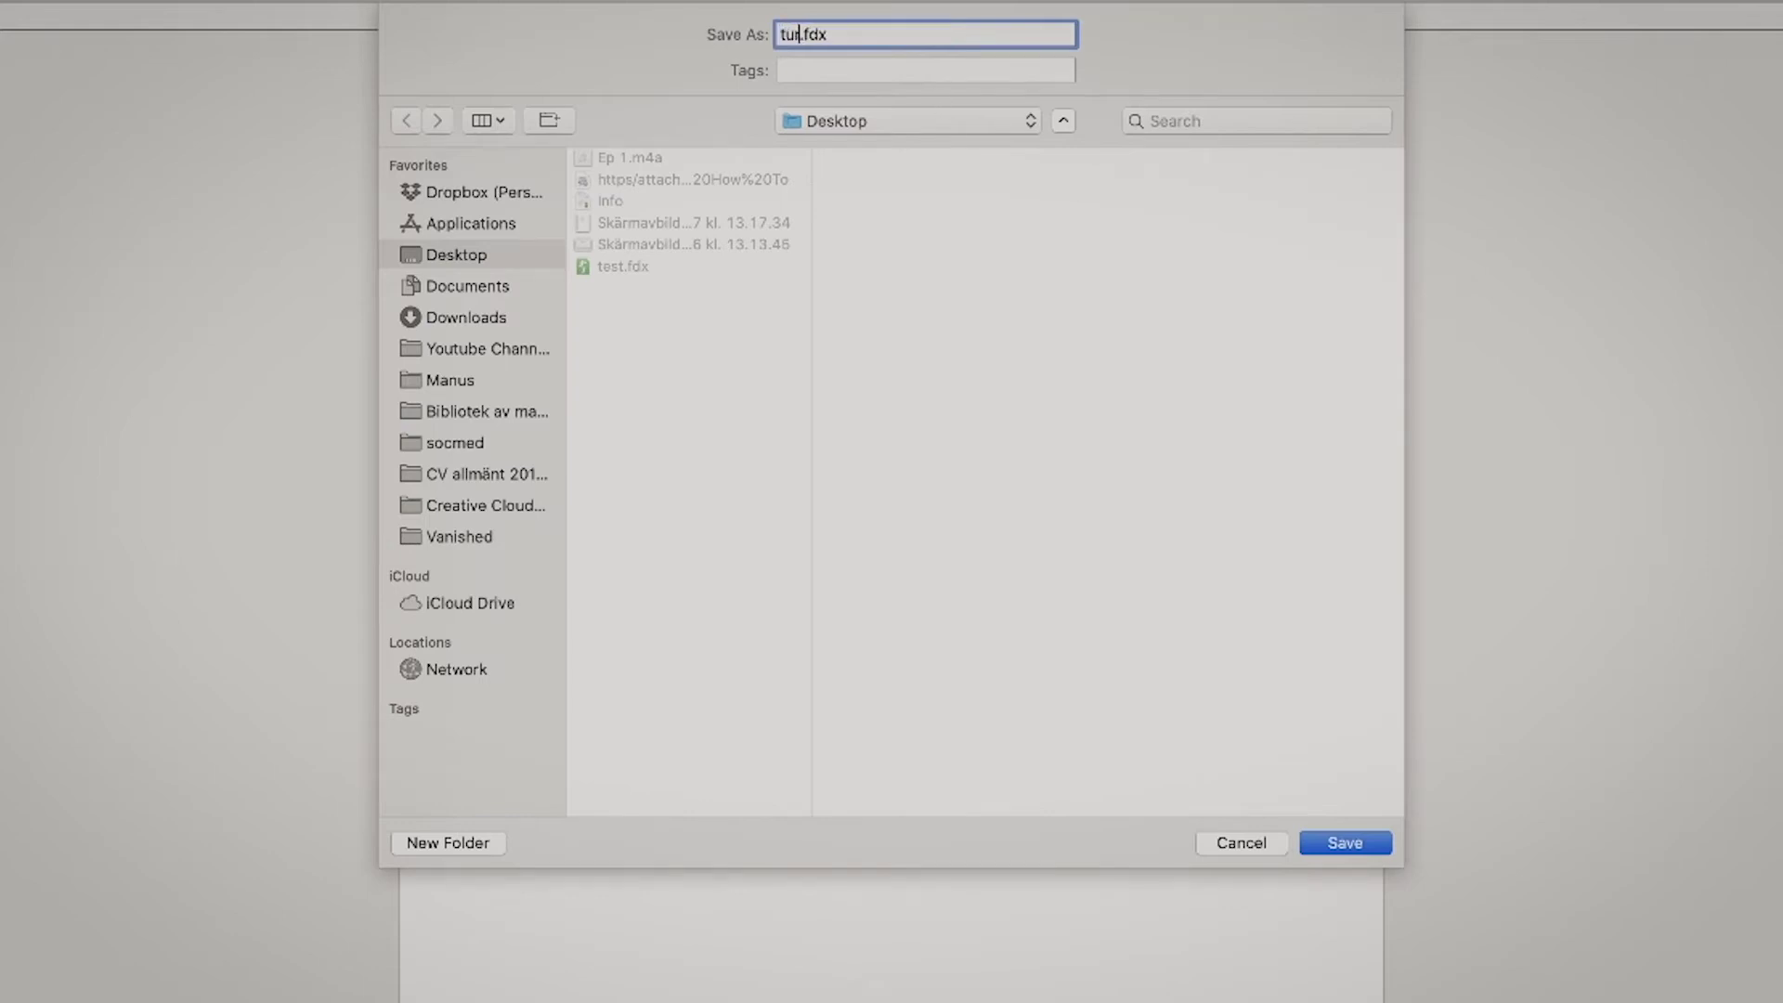
pyautogui.press('BackSpace')
pyautogui.write('torial')
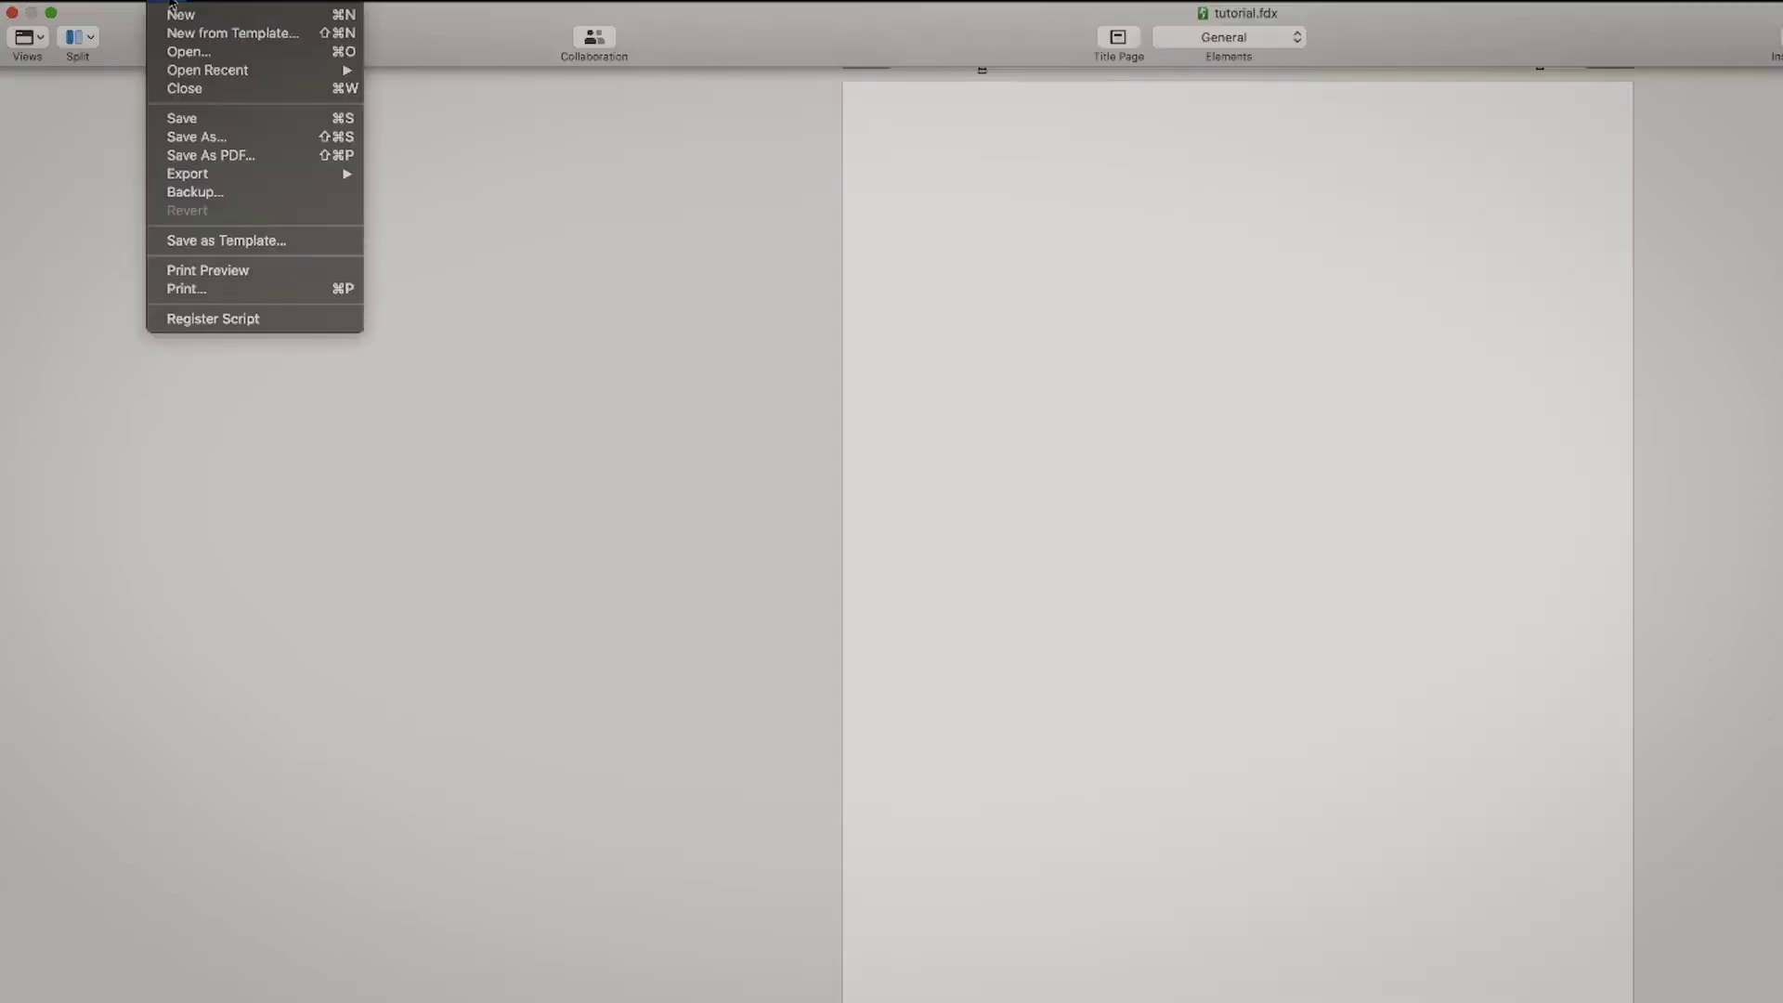
pyautogui.click(211, 155)
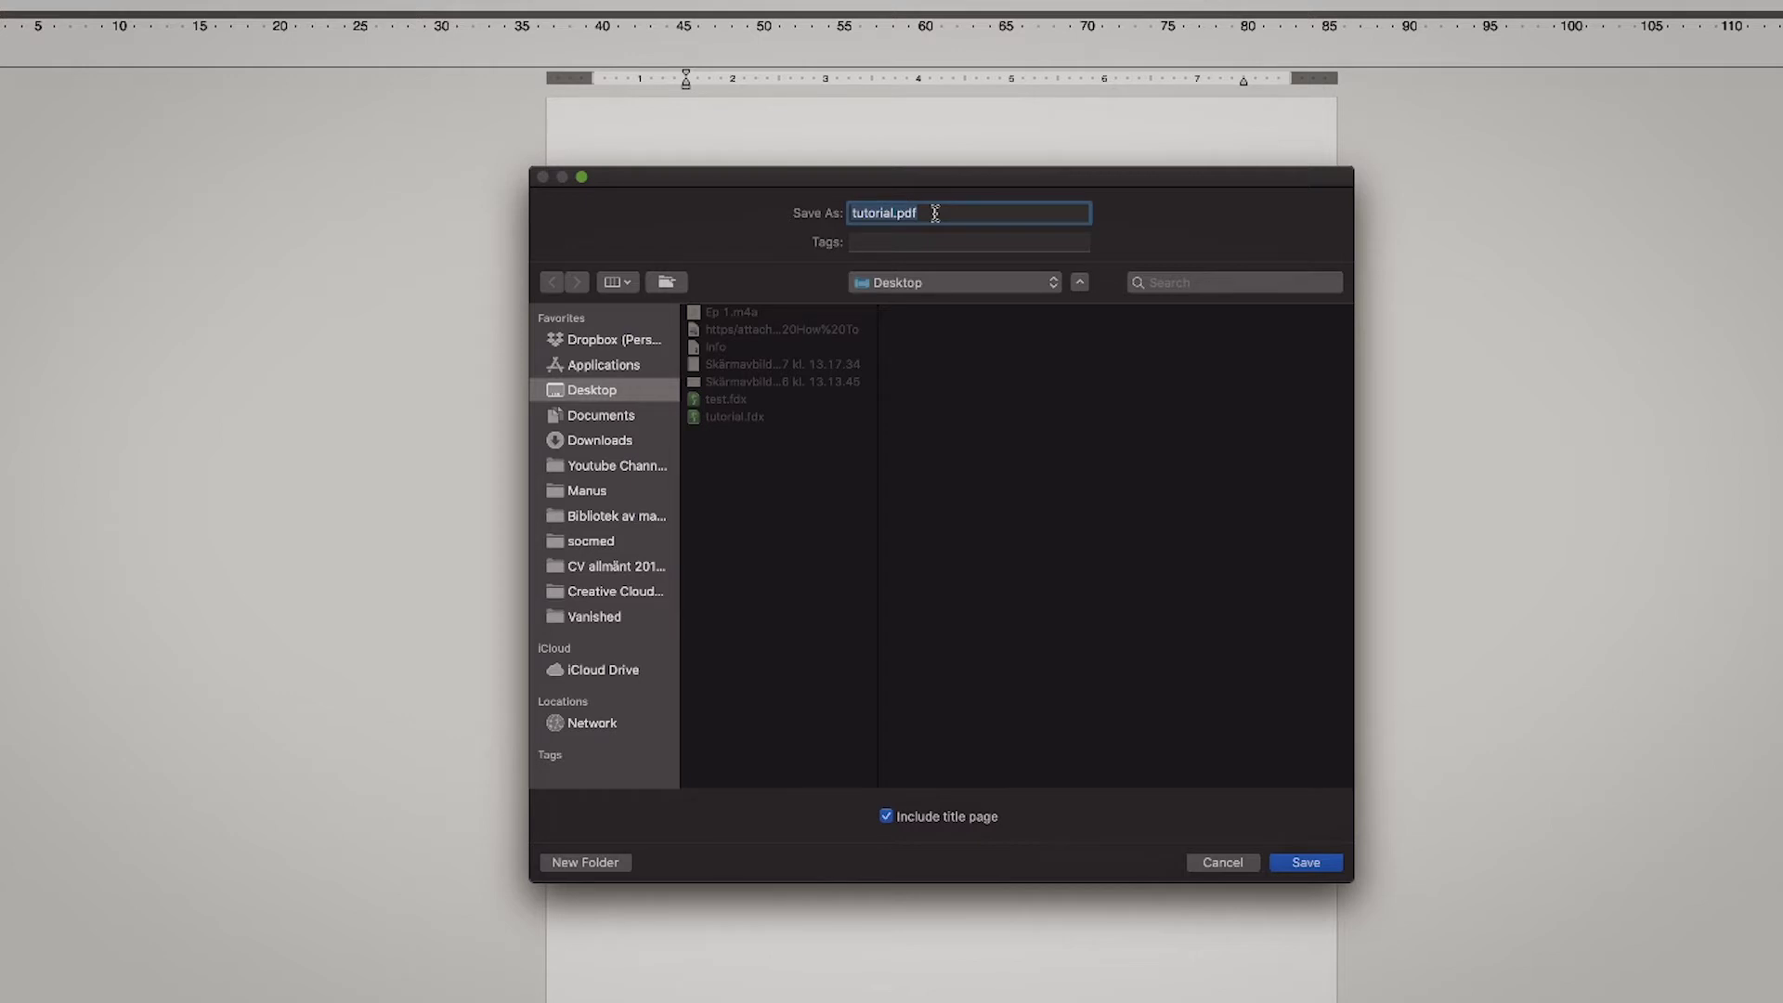
pyautogui.click(887, 817)
pyautogui.click(887, 817)
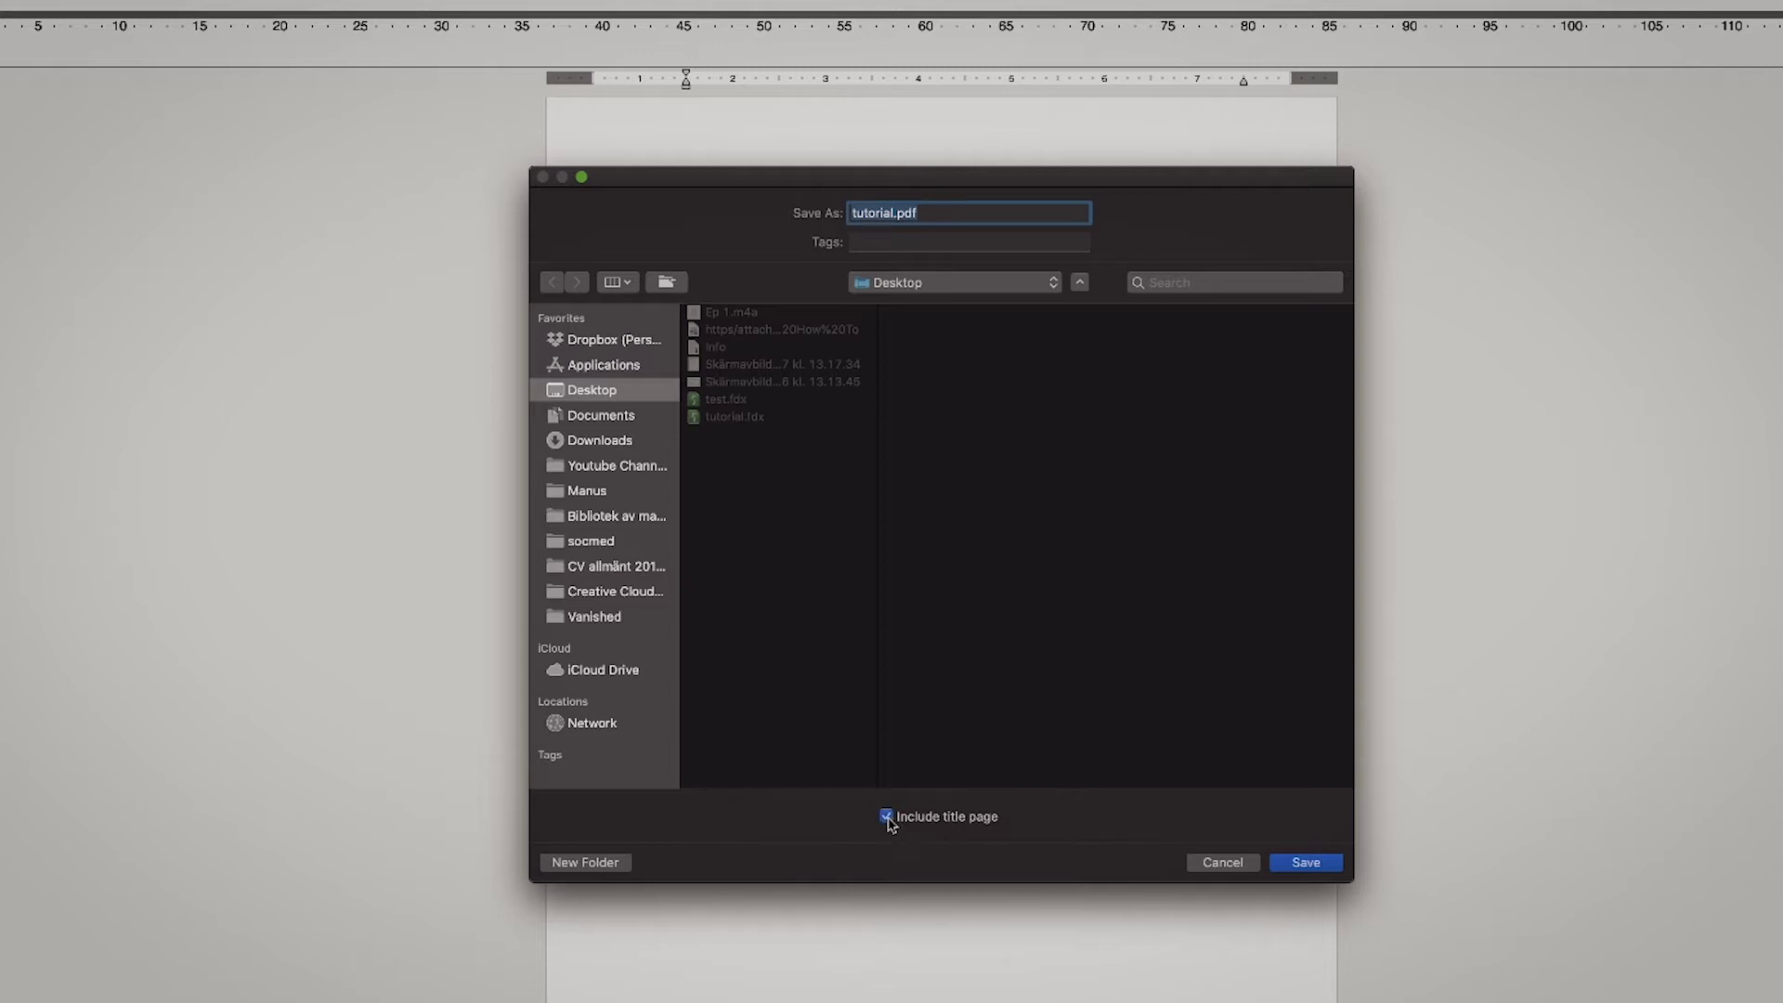
pyautogui.click(1225, 864)
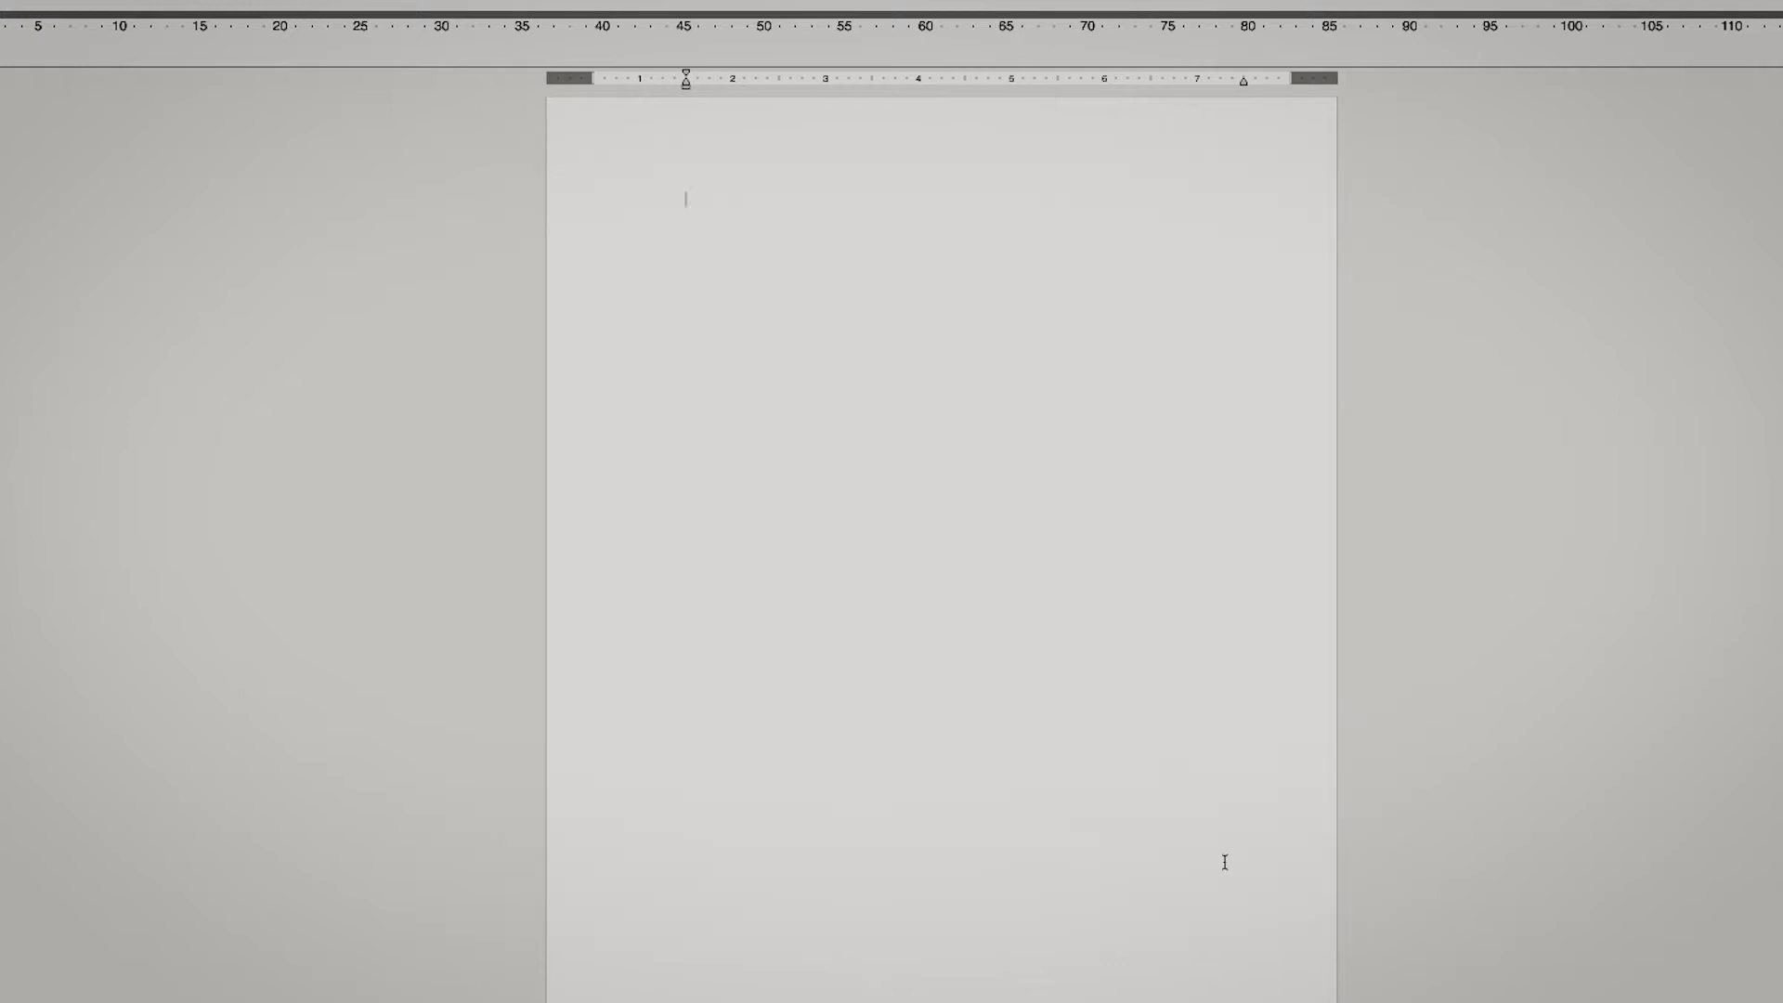
pyautogui.click(171, 14)
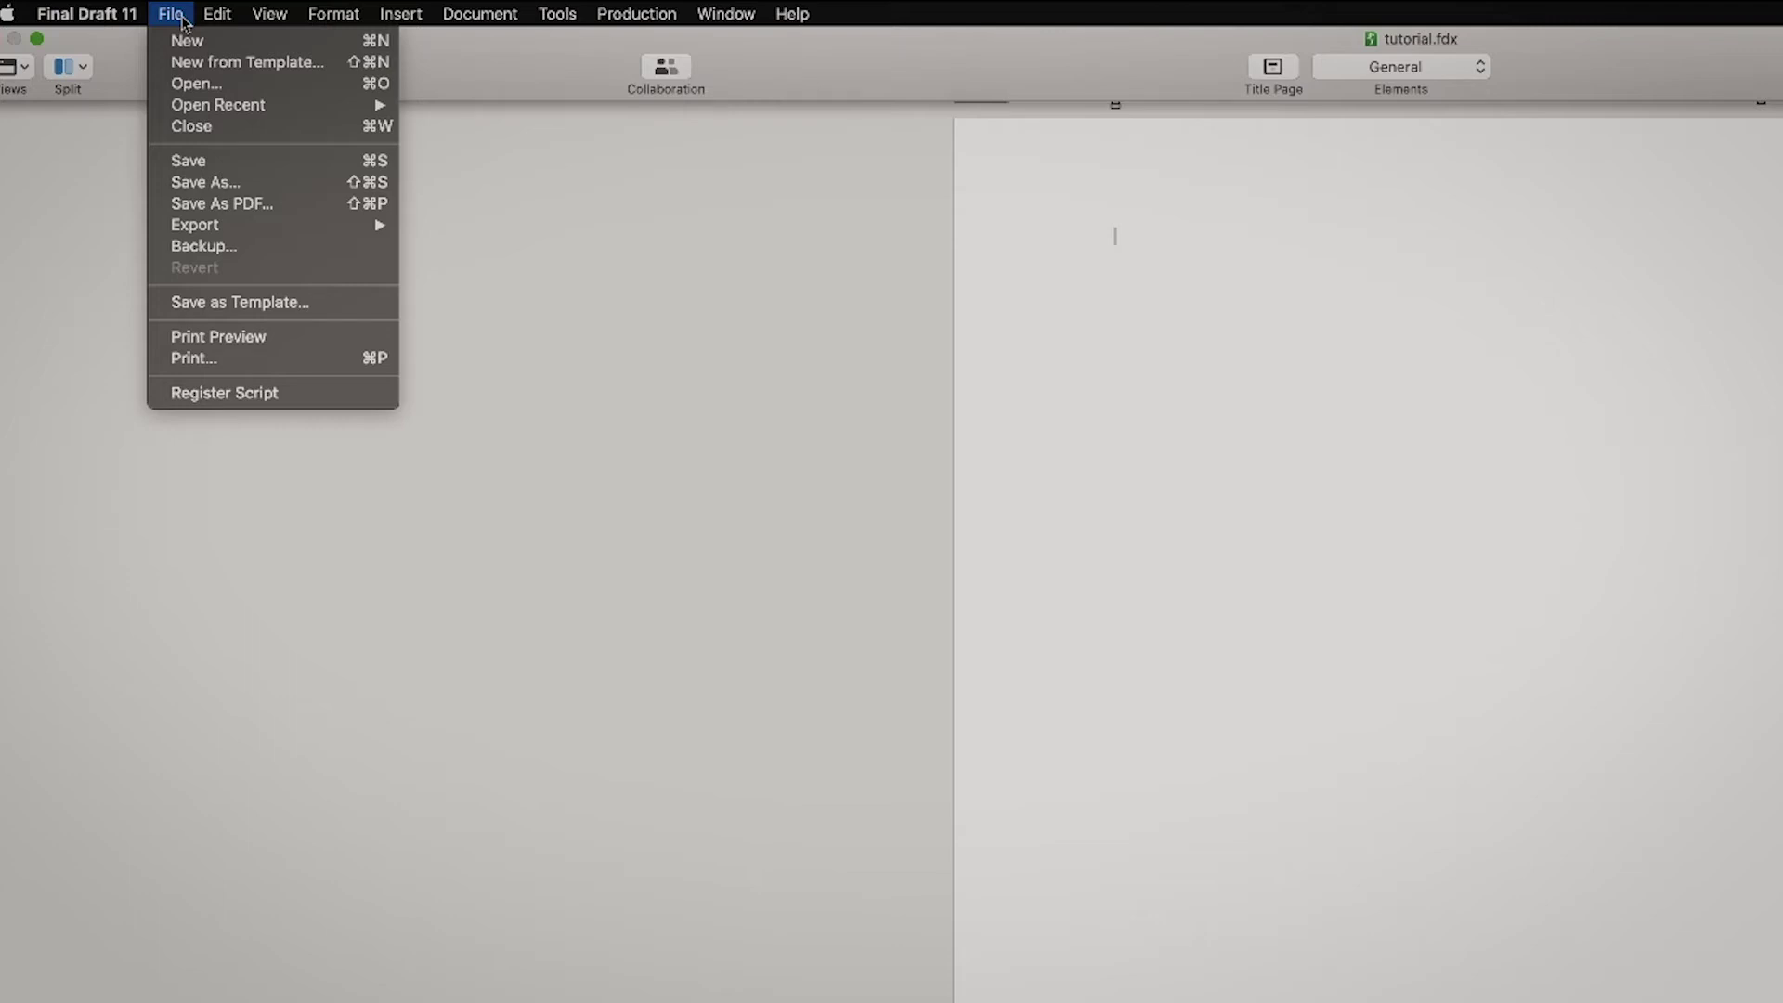
pyautogui.moveTo(225, 14)
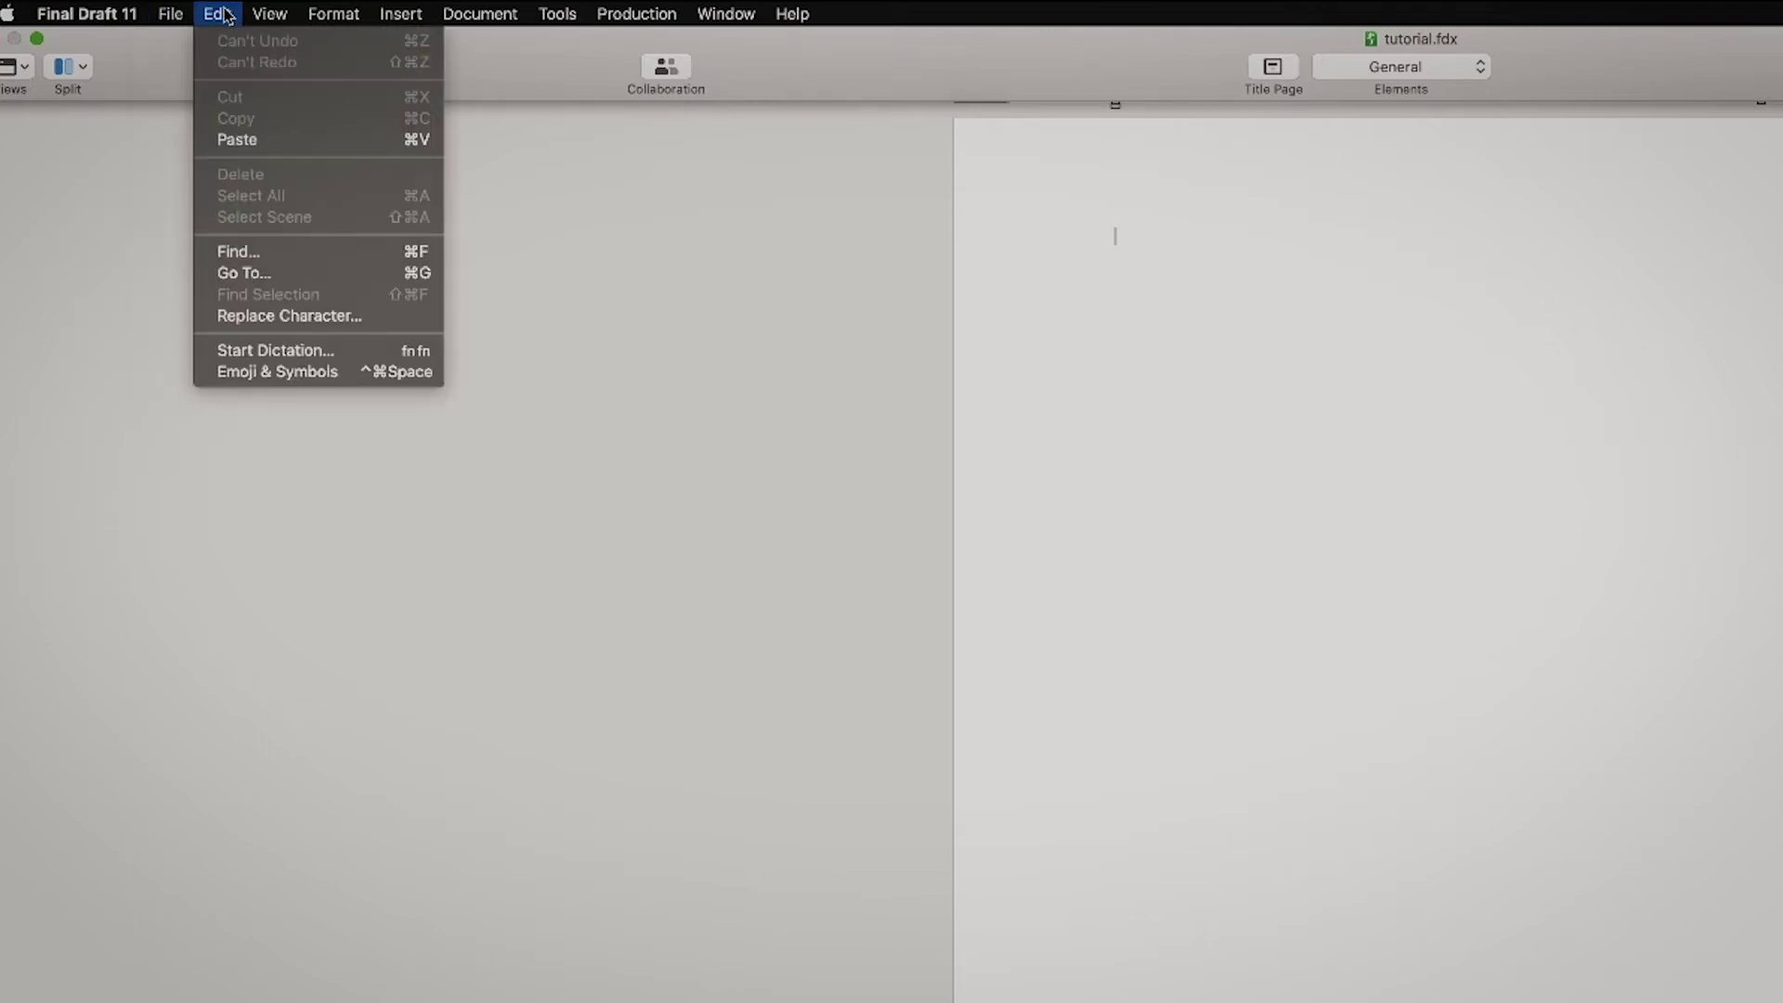
pyautogui.click(289, 316)
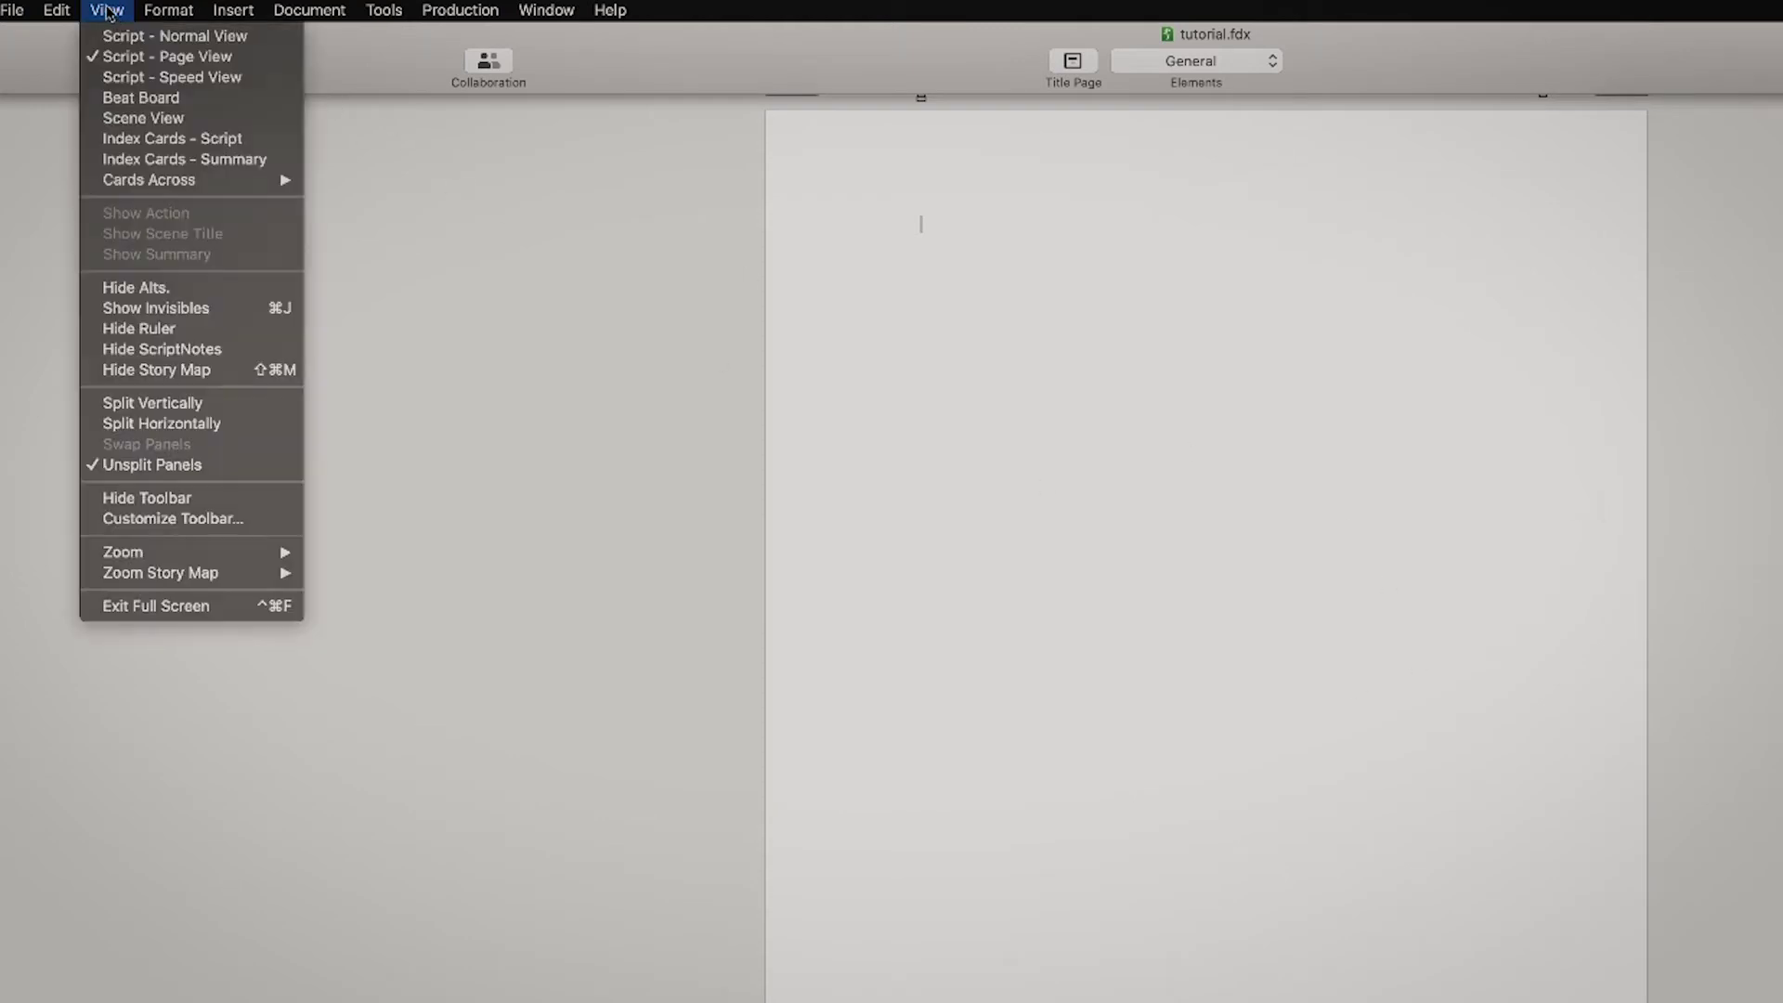
pyautogui.moveTo(170, 12)
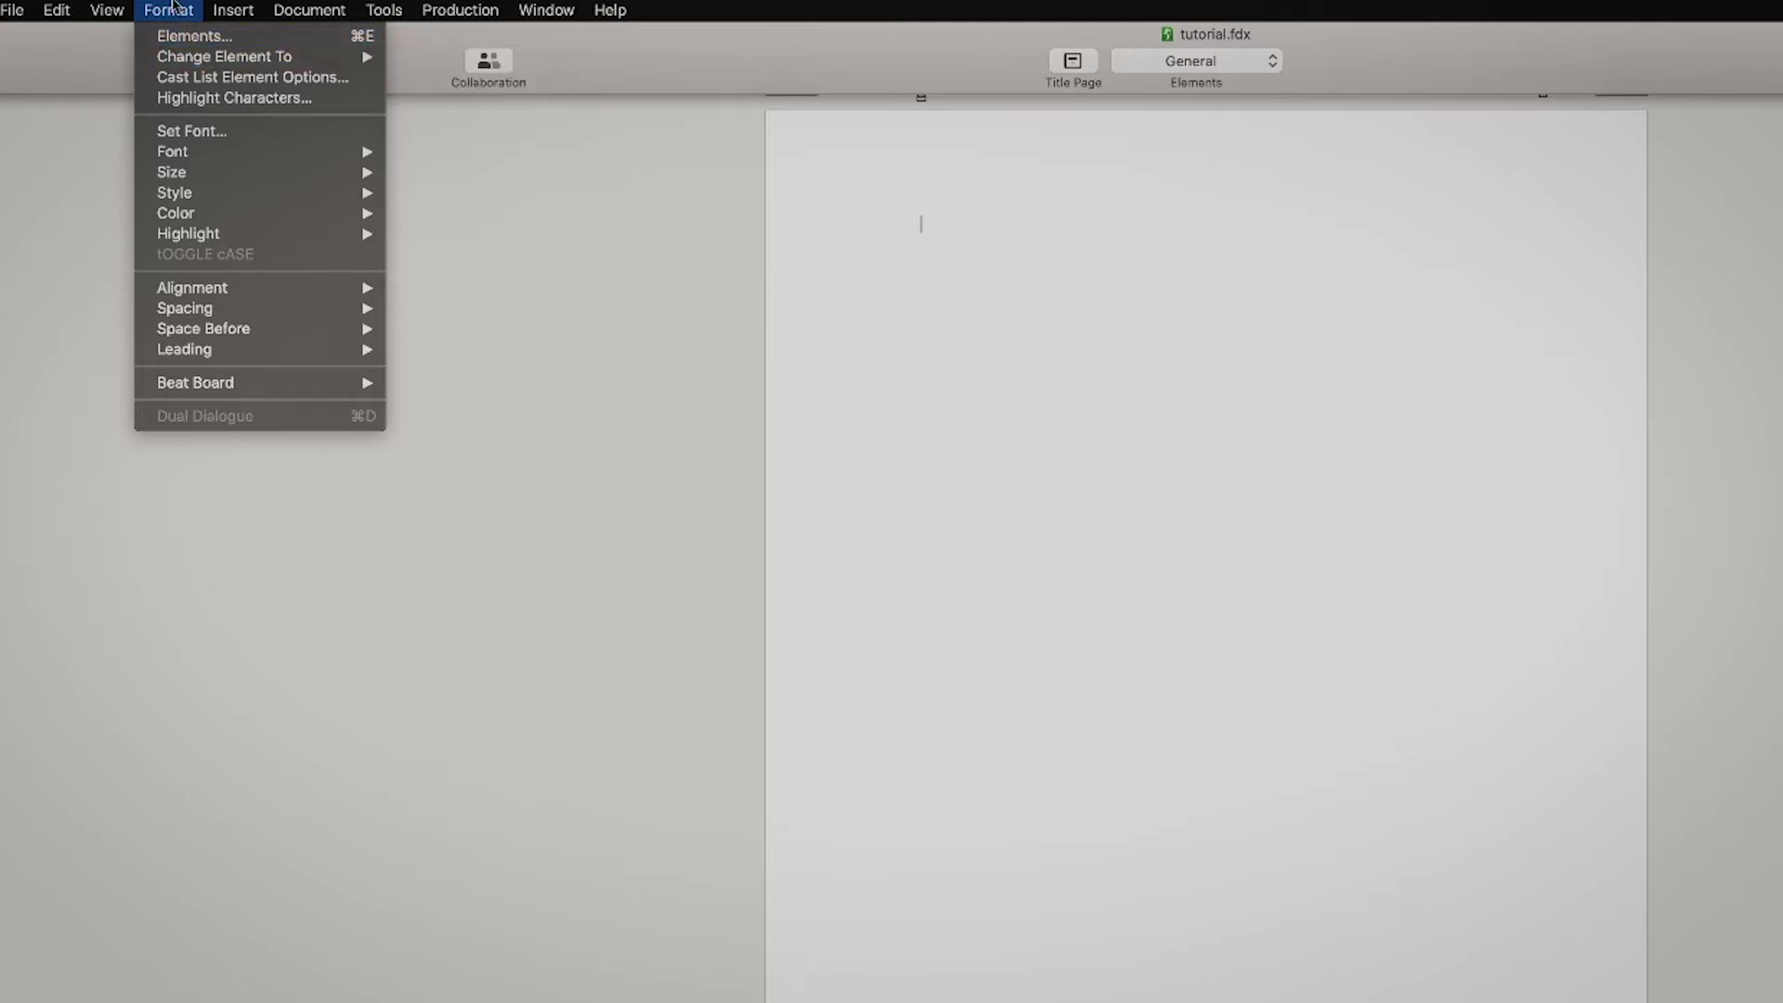
pyautogui.moveTo(245, 238)
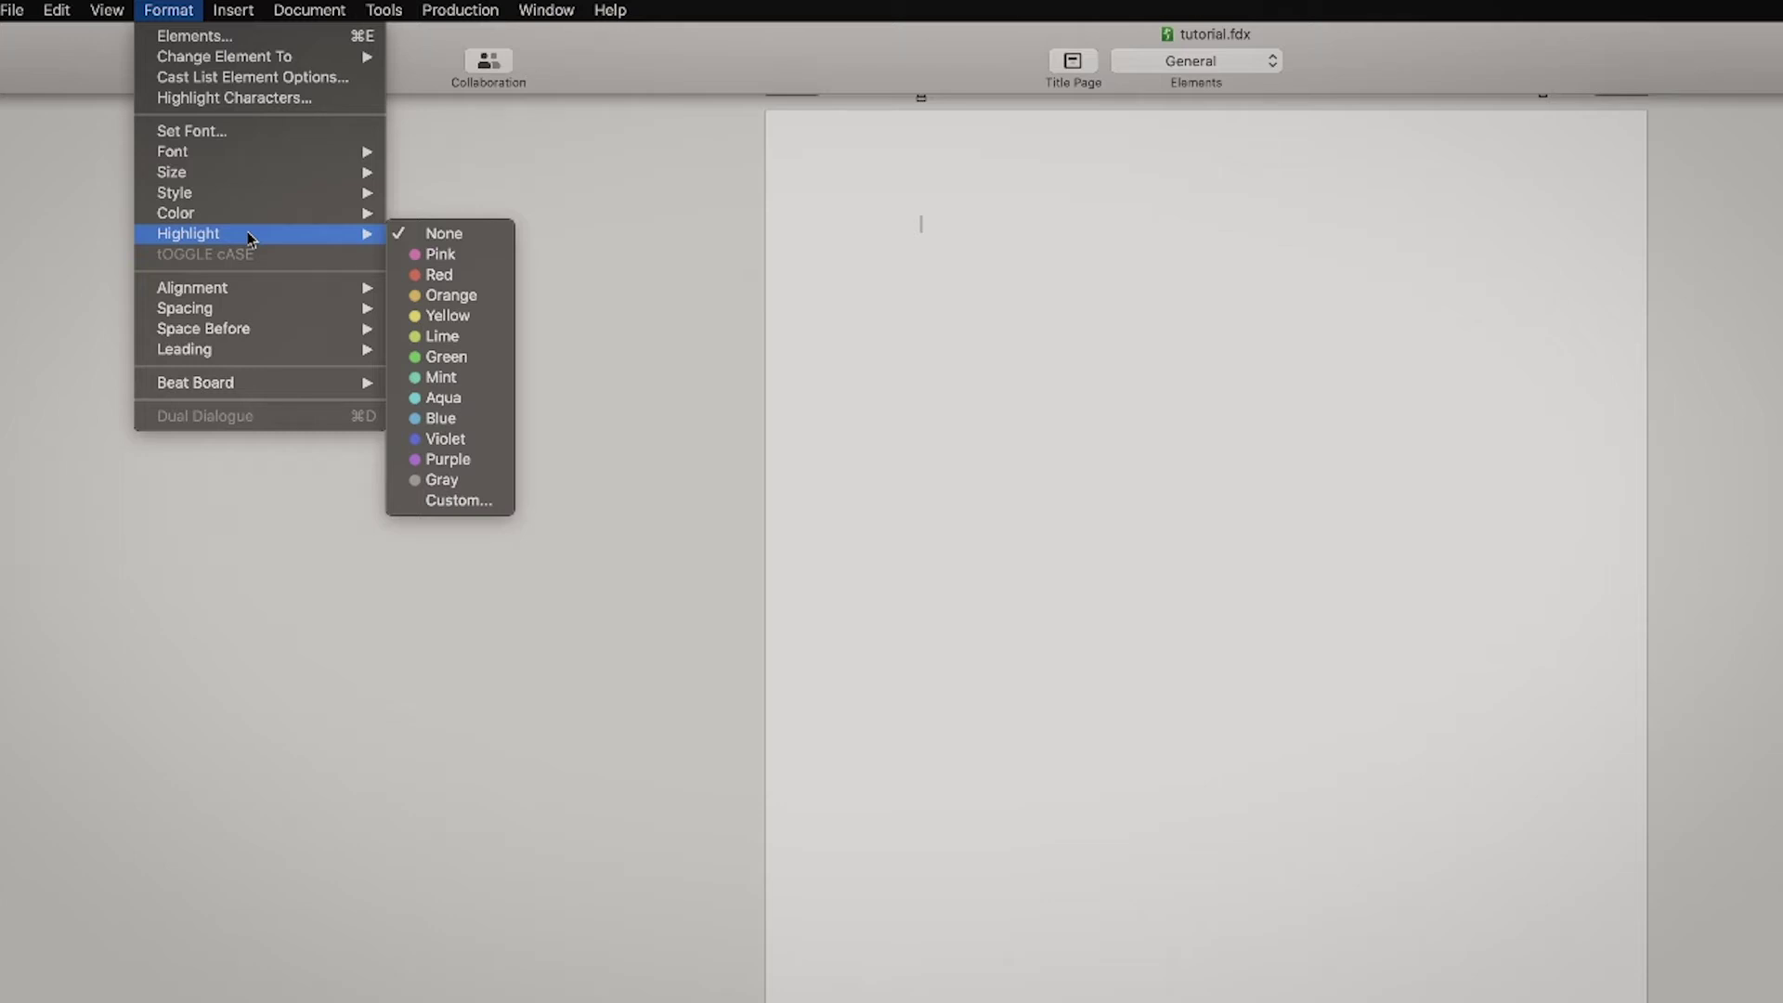
pyautogui.moveTo(299, 61)
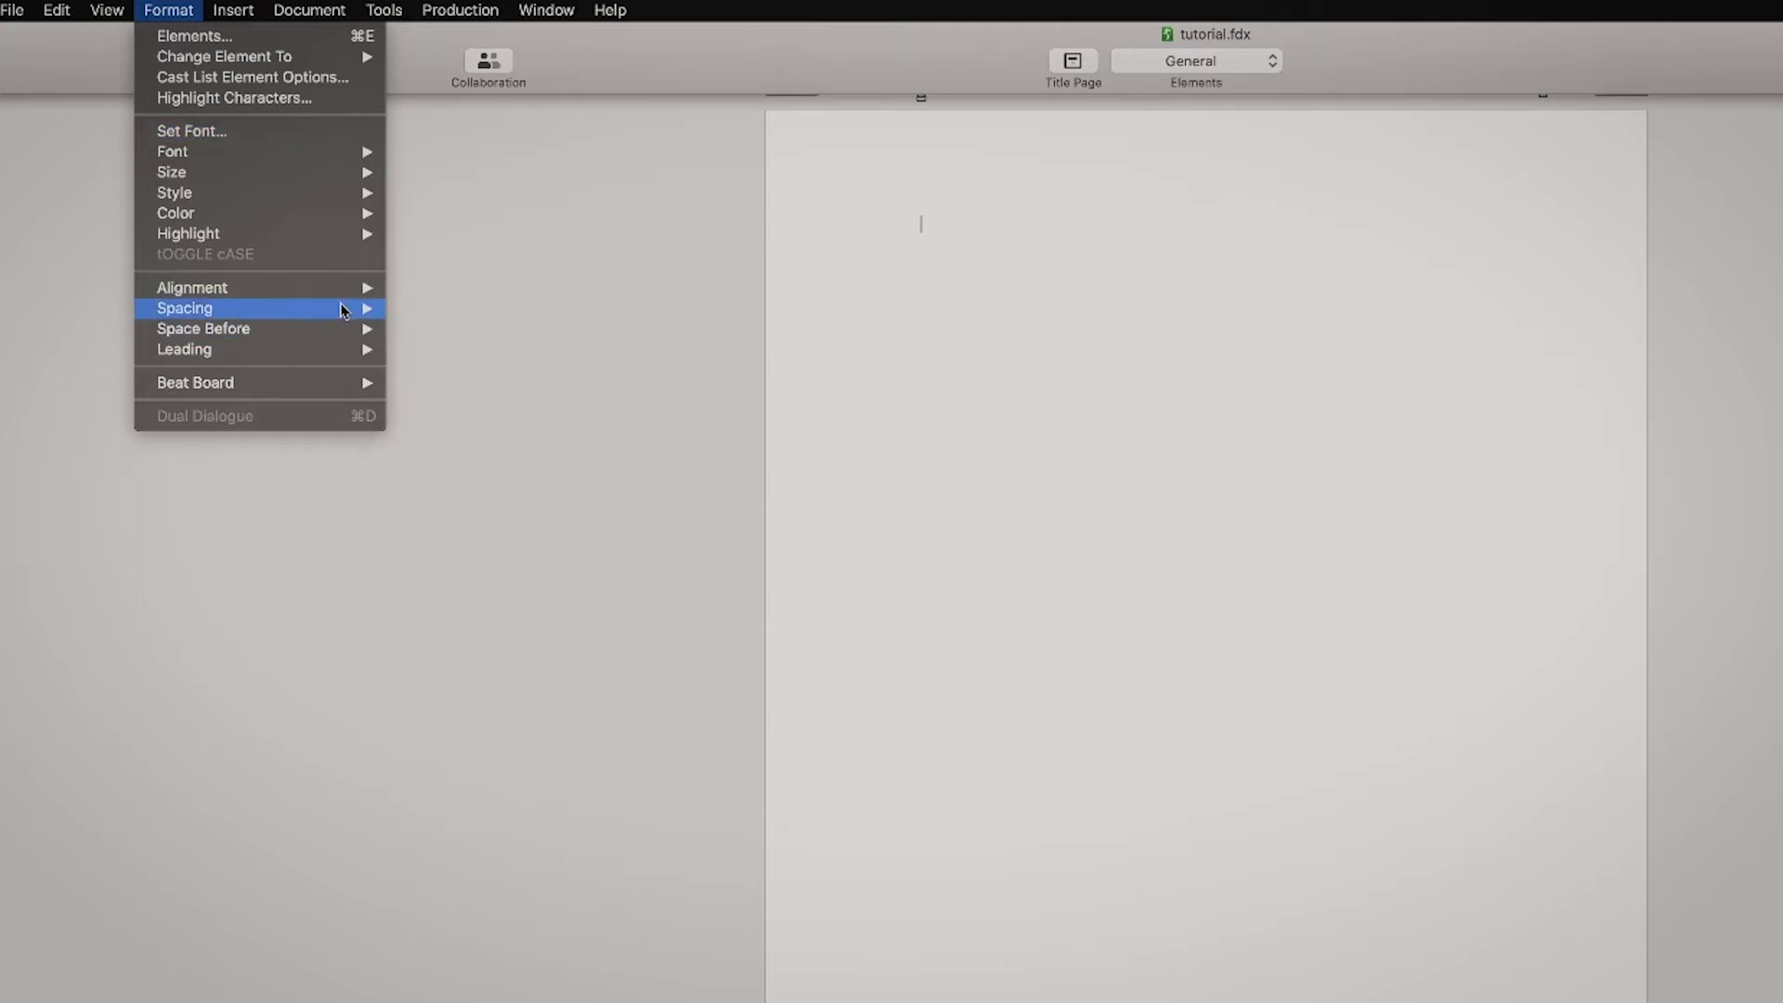
pyautogui.moveTo(344, 311)
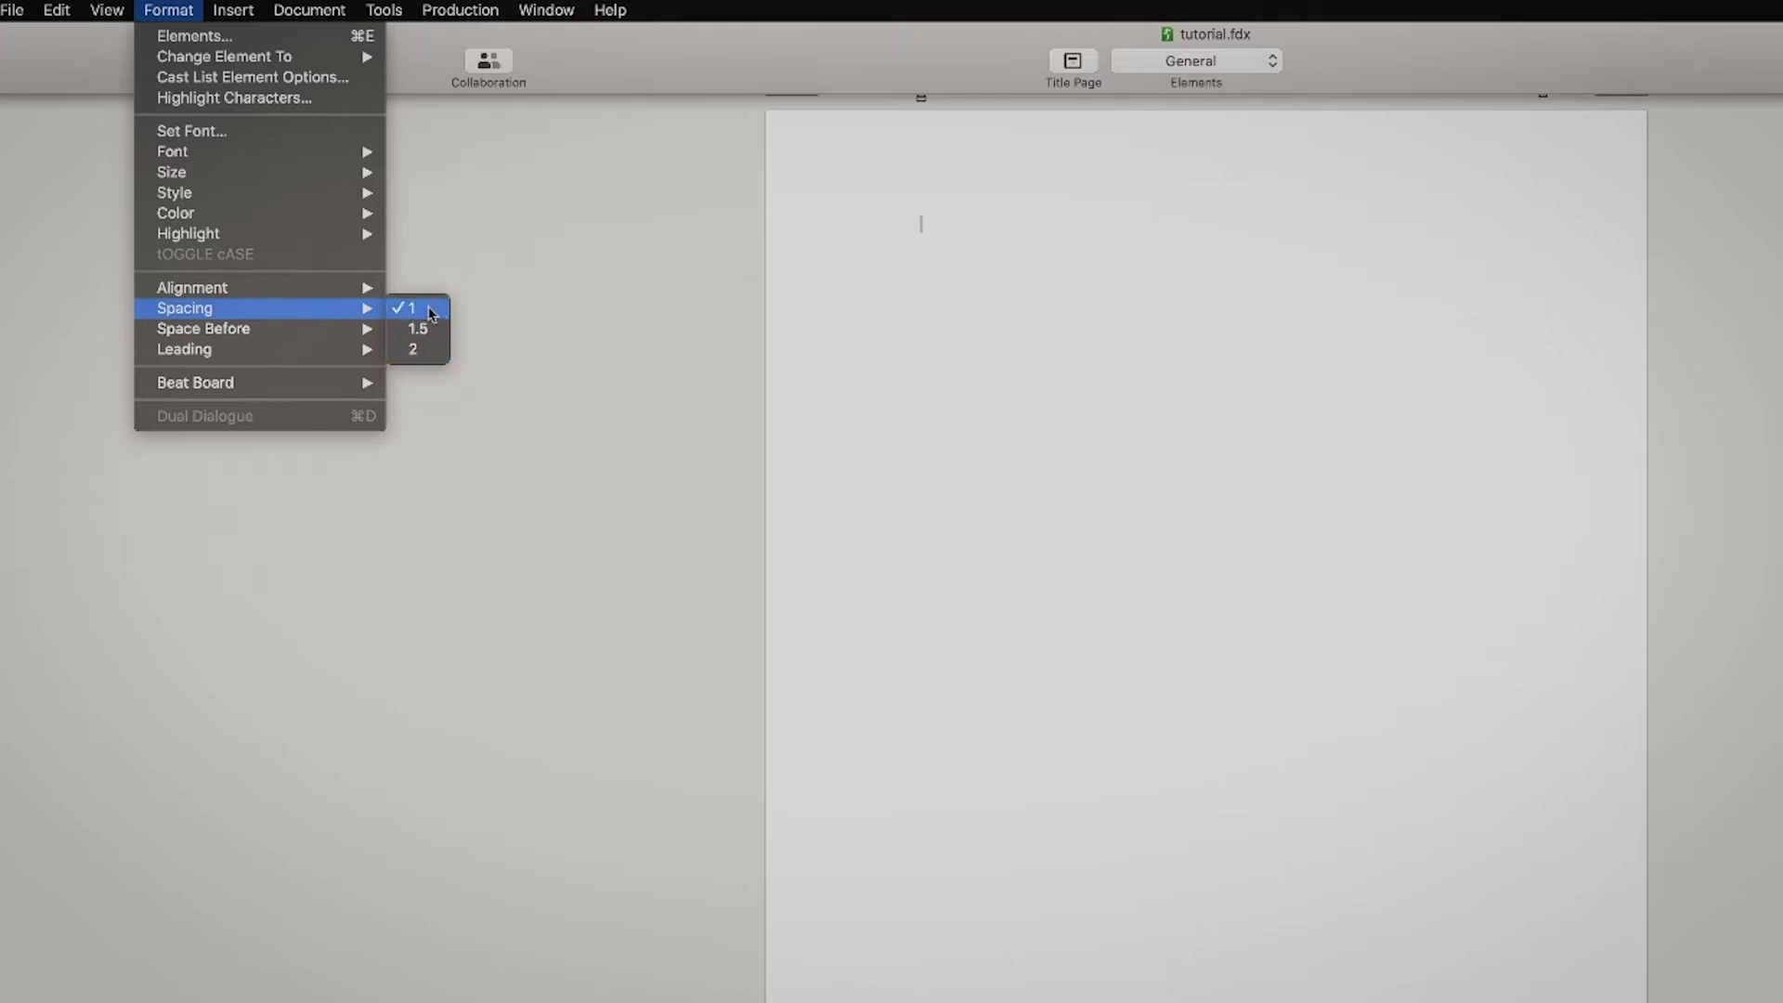
pyautogui.moveTo(225, 355)
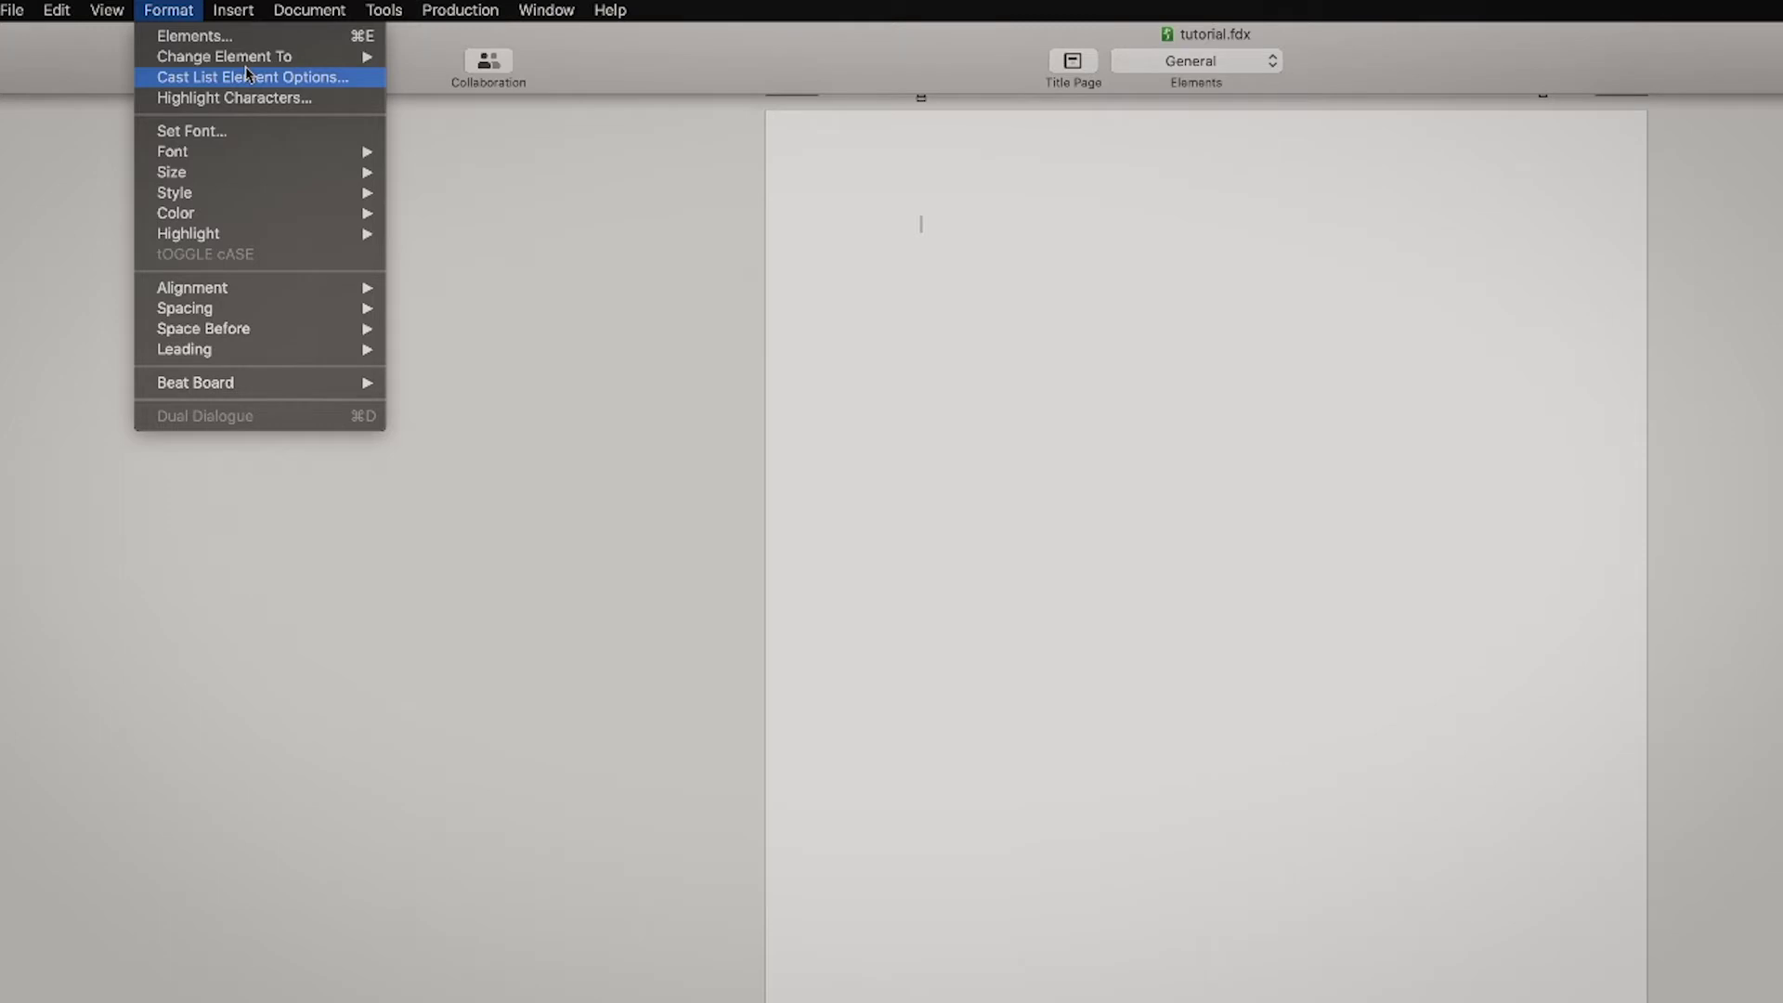
pyautogui.moveTo(255, 15)
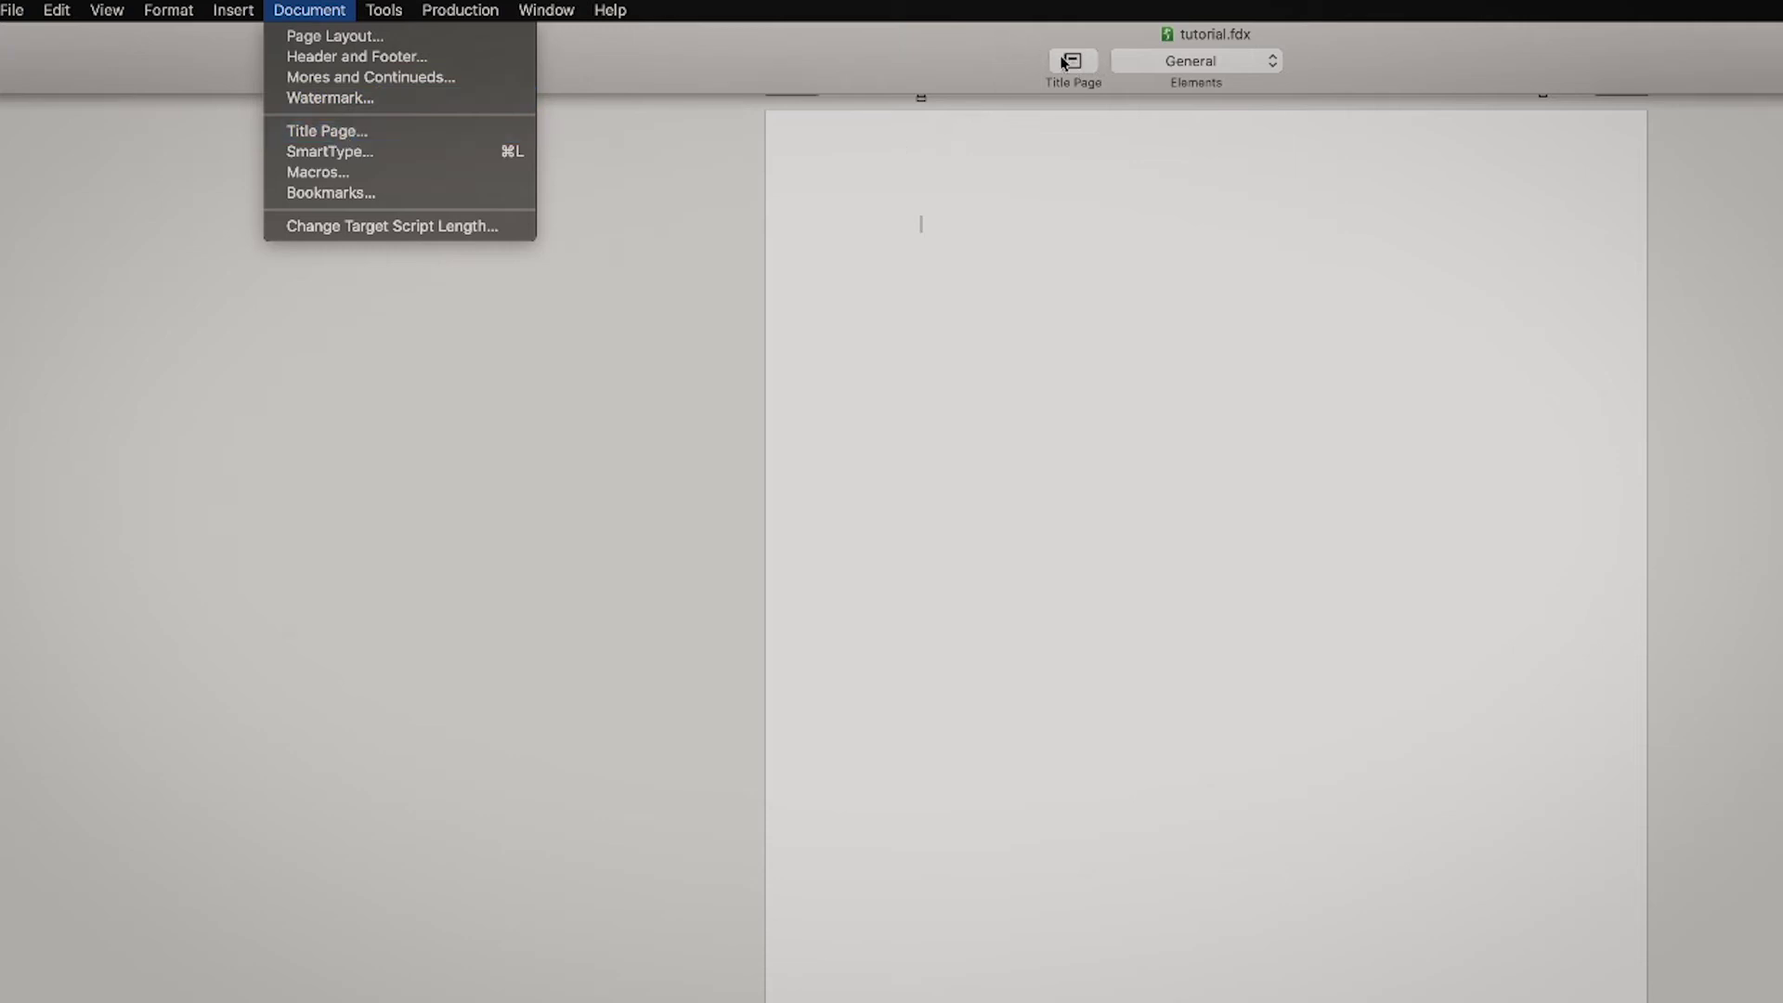
# - Review the spelling options with English (United States) kept, then go to Production
pyautogui.moveTo(381, 11)
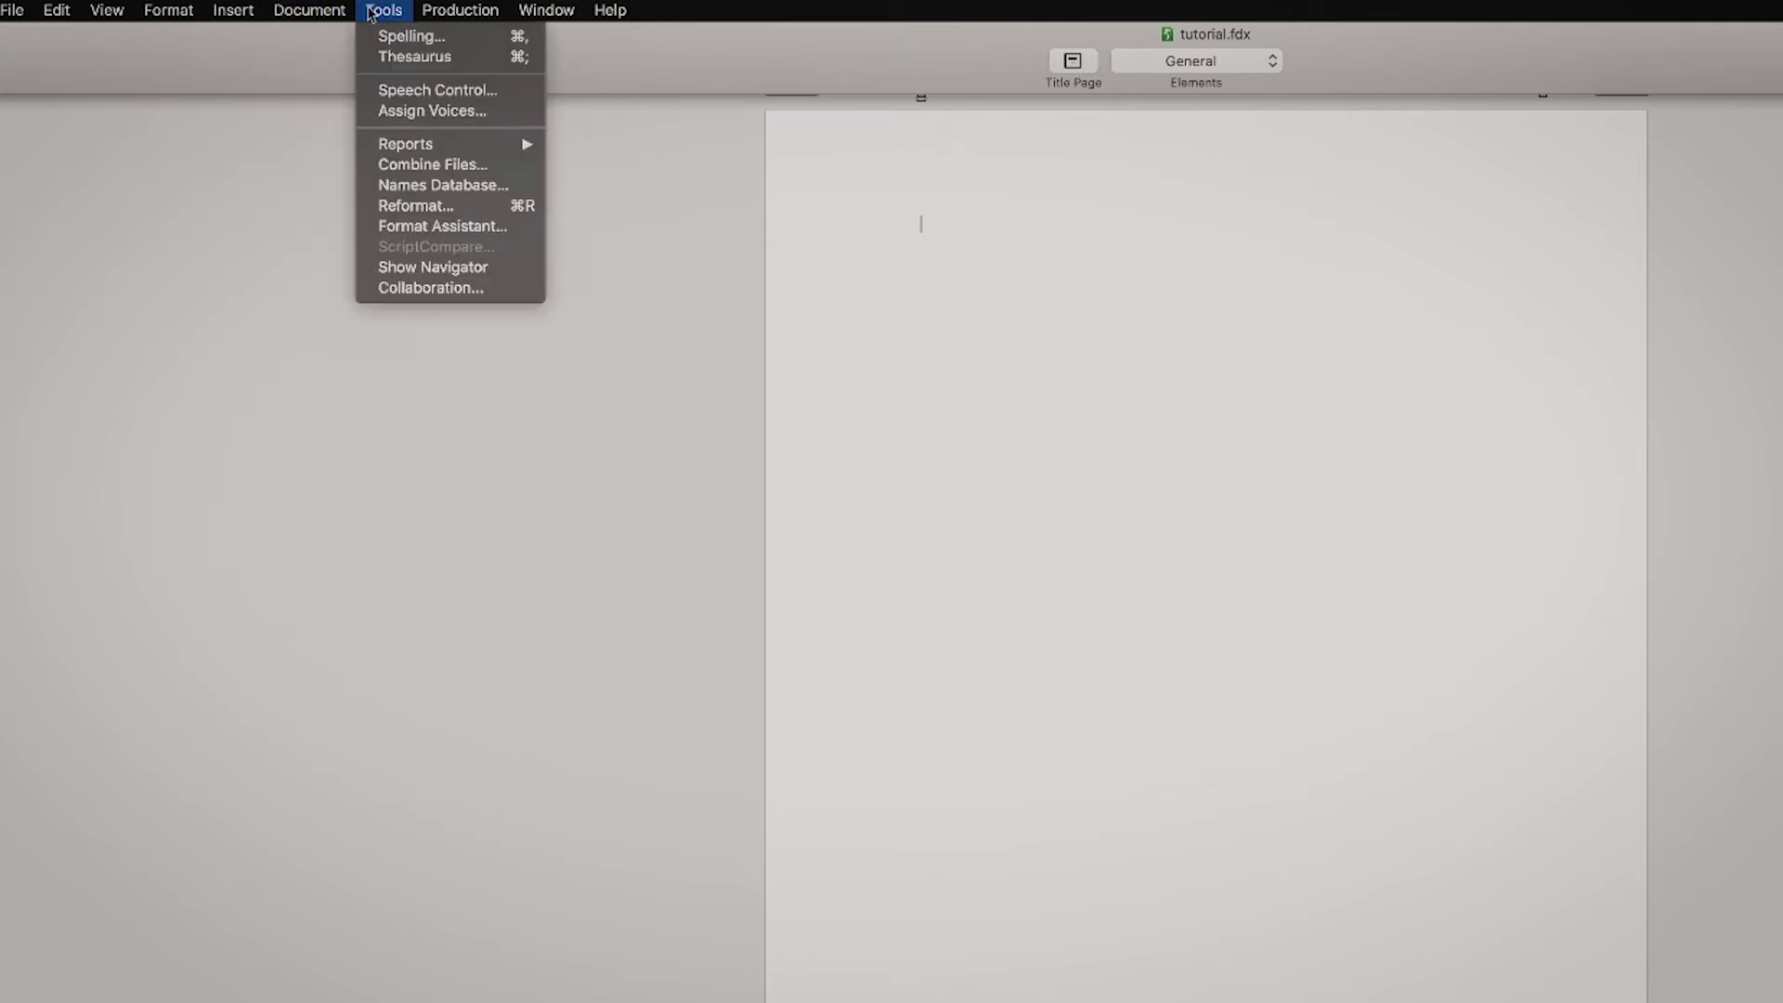
pyautogui.click(413, 36)
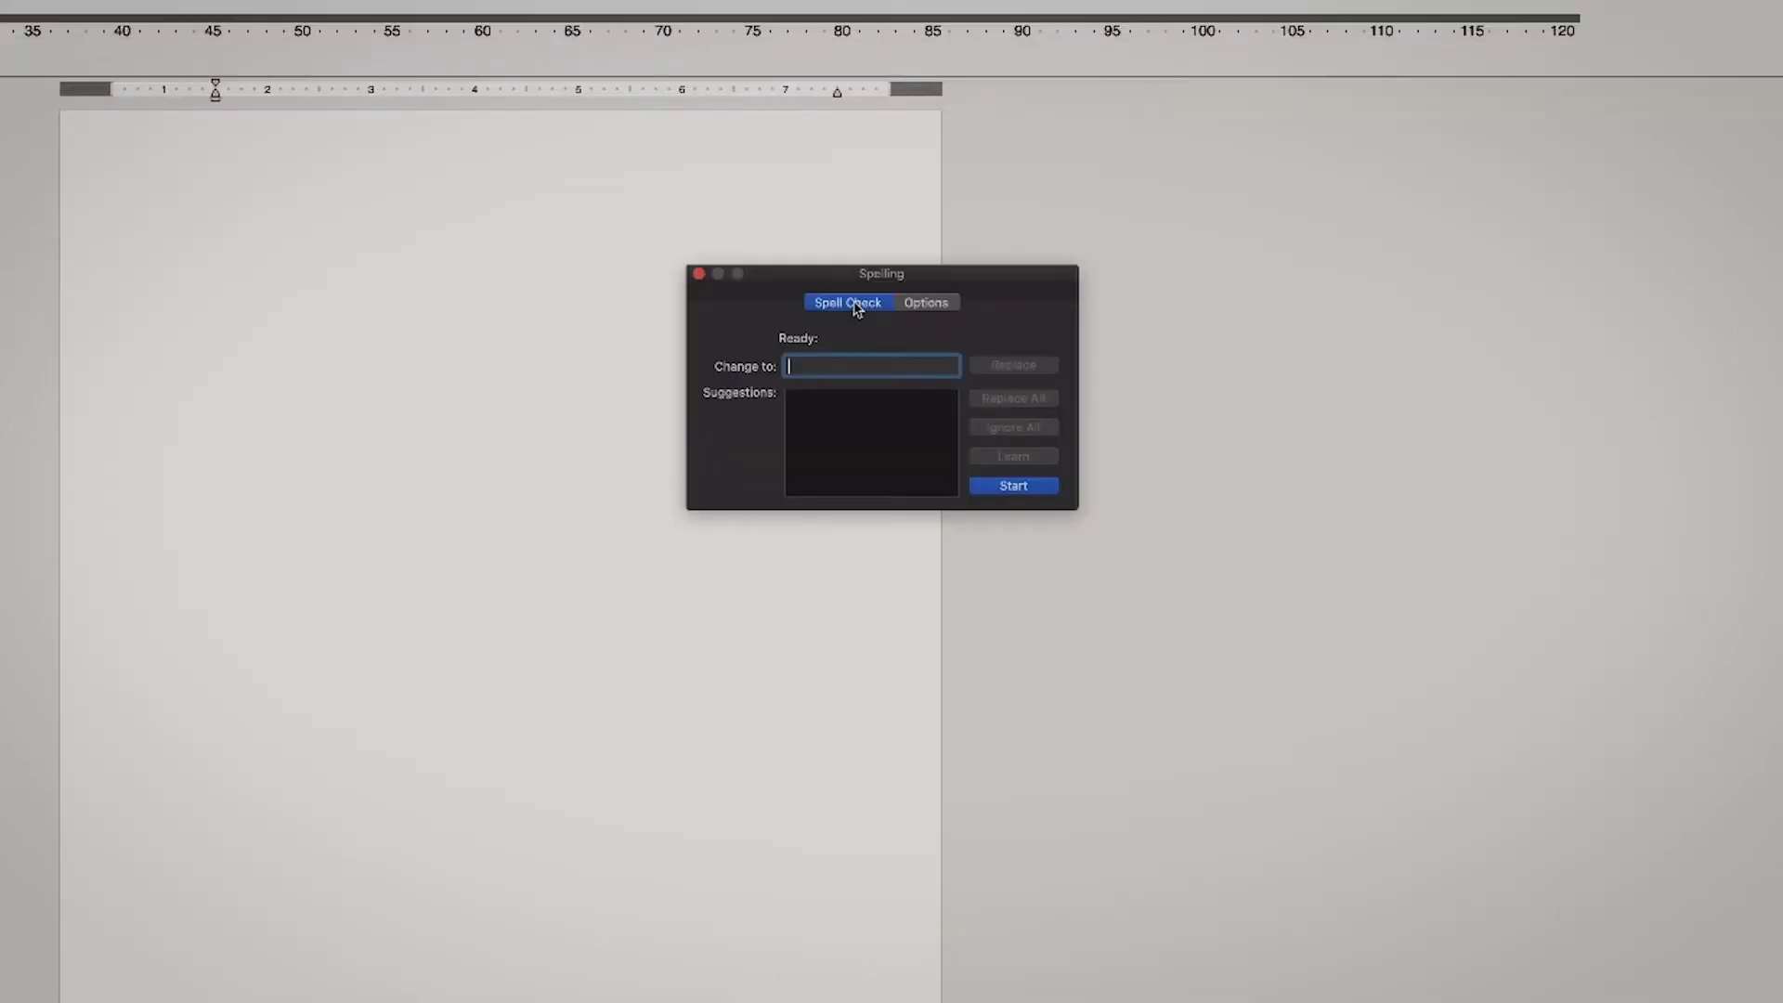
pyautogui.click(935, 306)
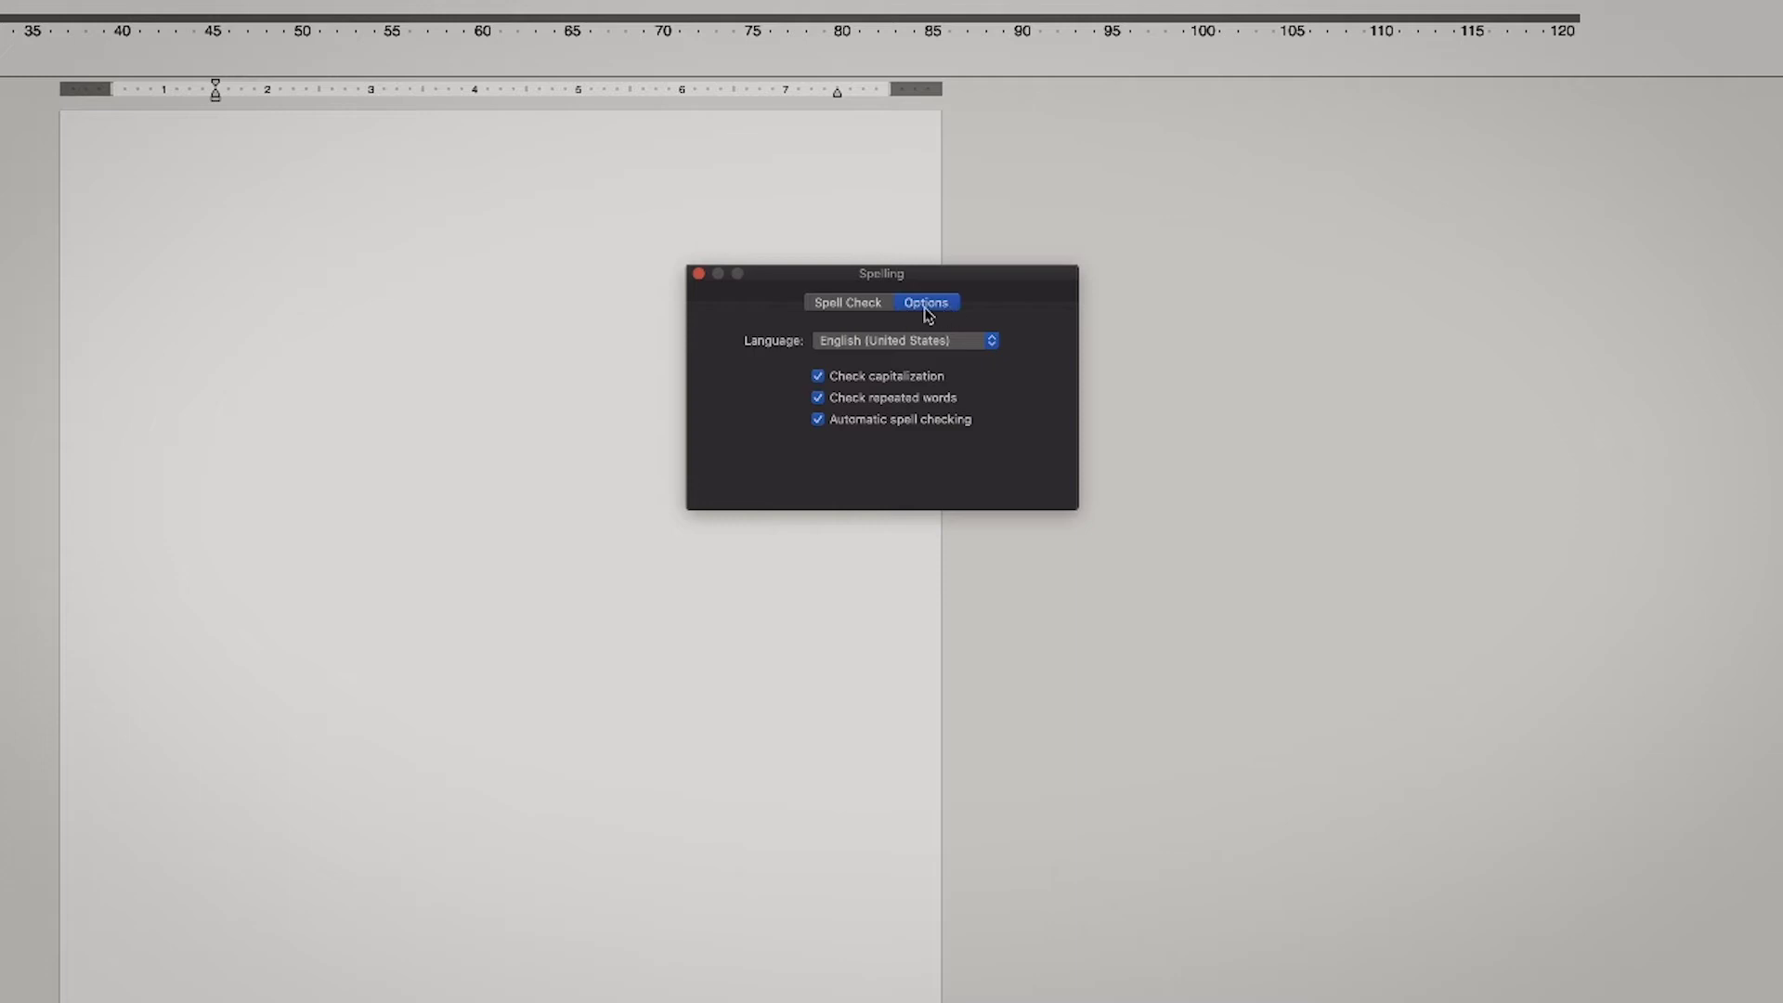
pyautogui.click(922, 345)
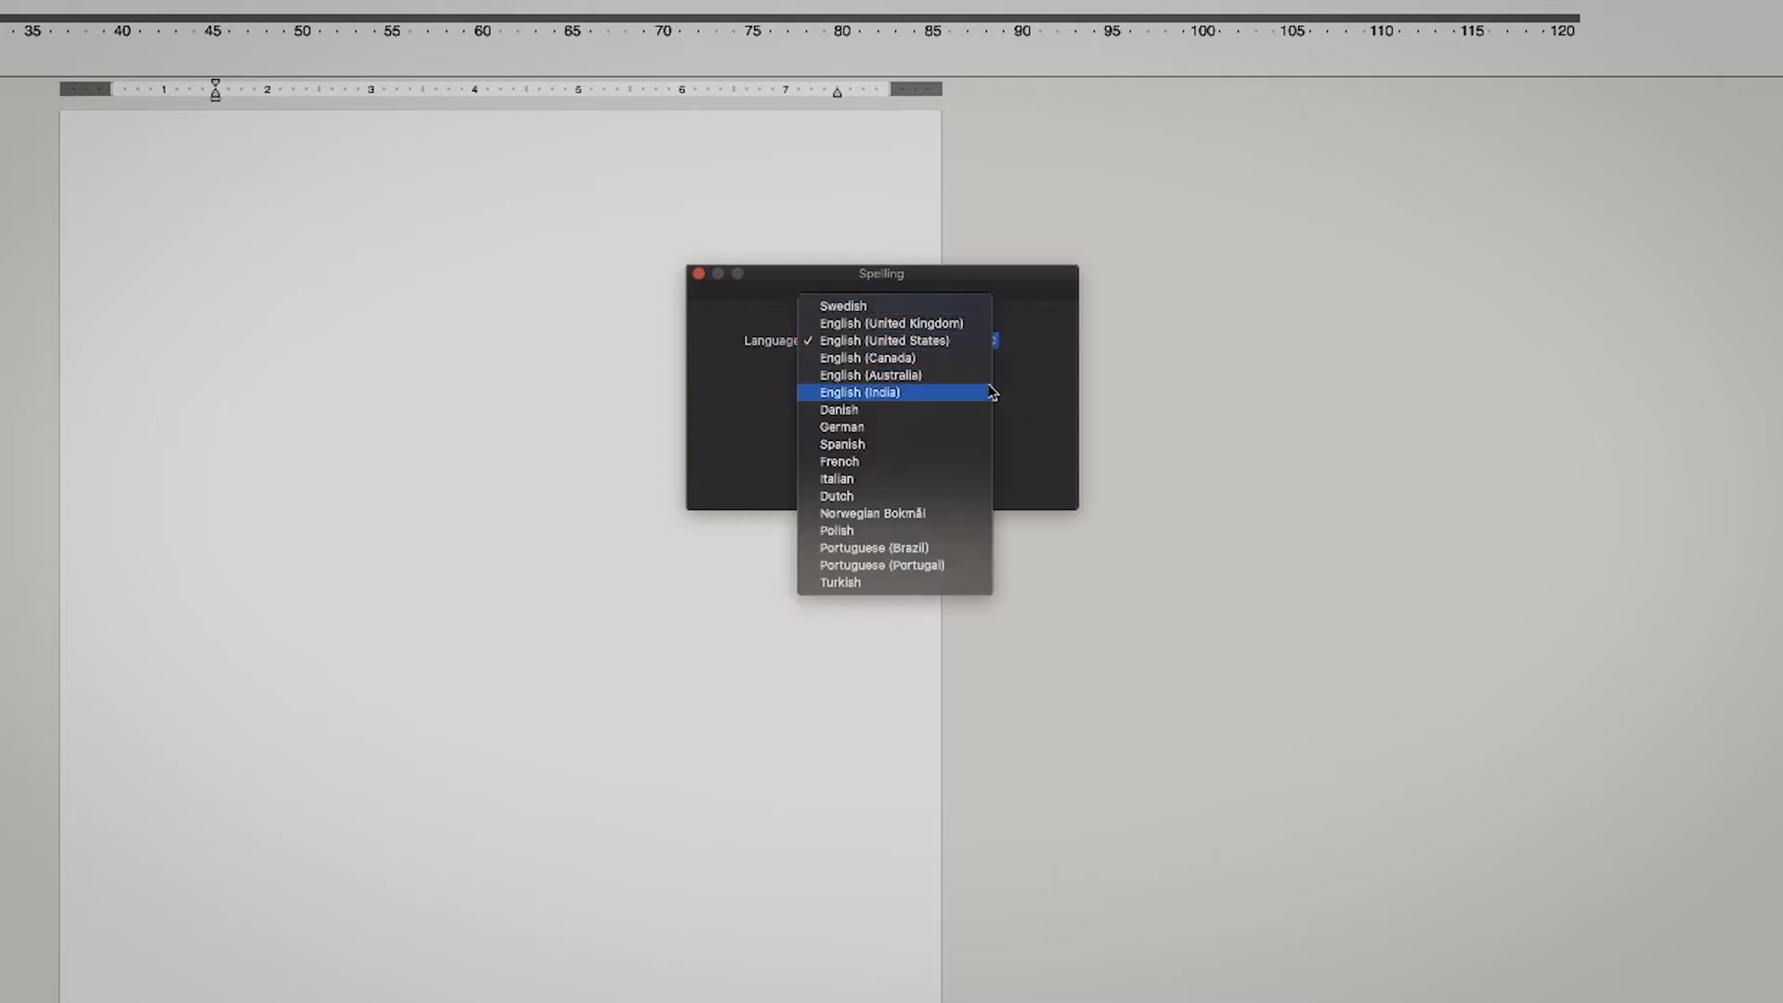
pyautogui.click(699, 278)
pyautogui.click(700, 278)
pyautogui.click(471, 10)
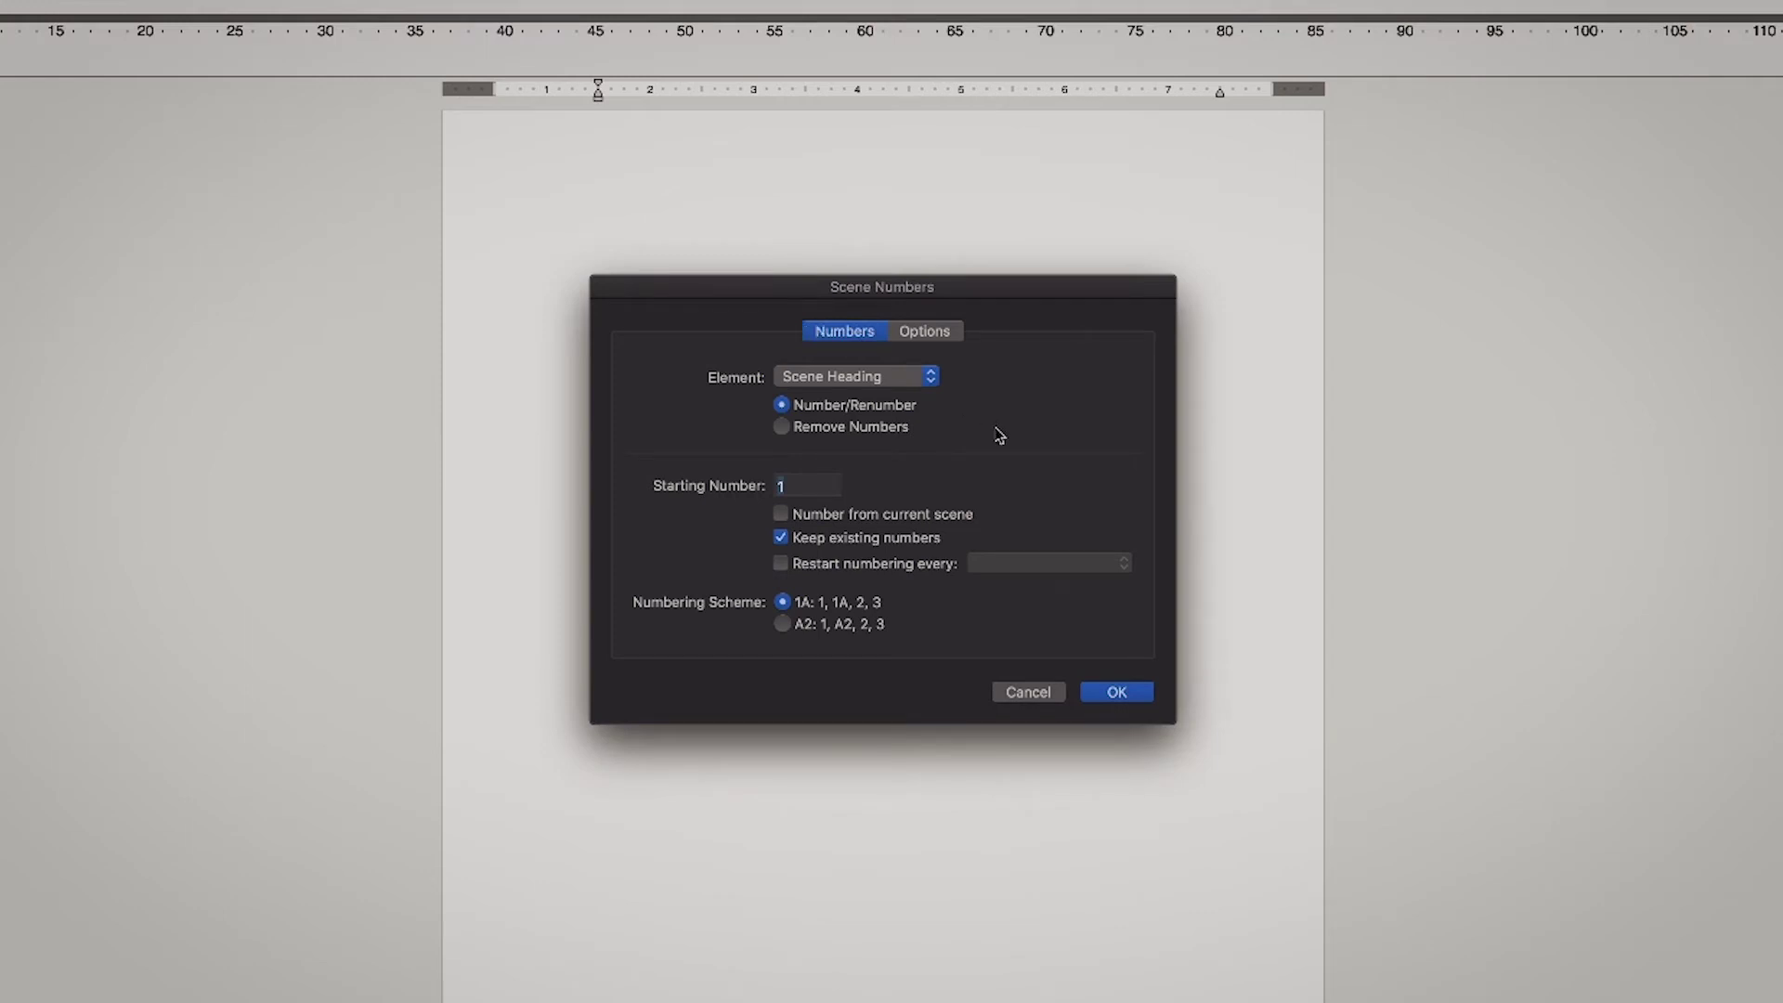
# - Number the Scene Heading elements from 1, showing scene numbers in both margins
pyautogui.click(923, 339)
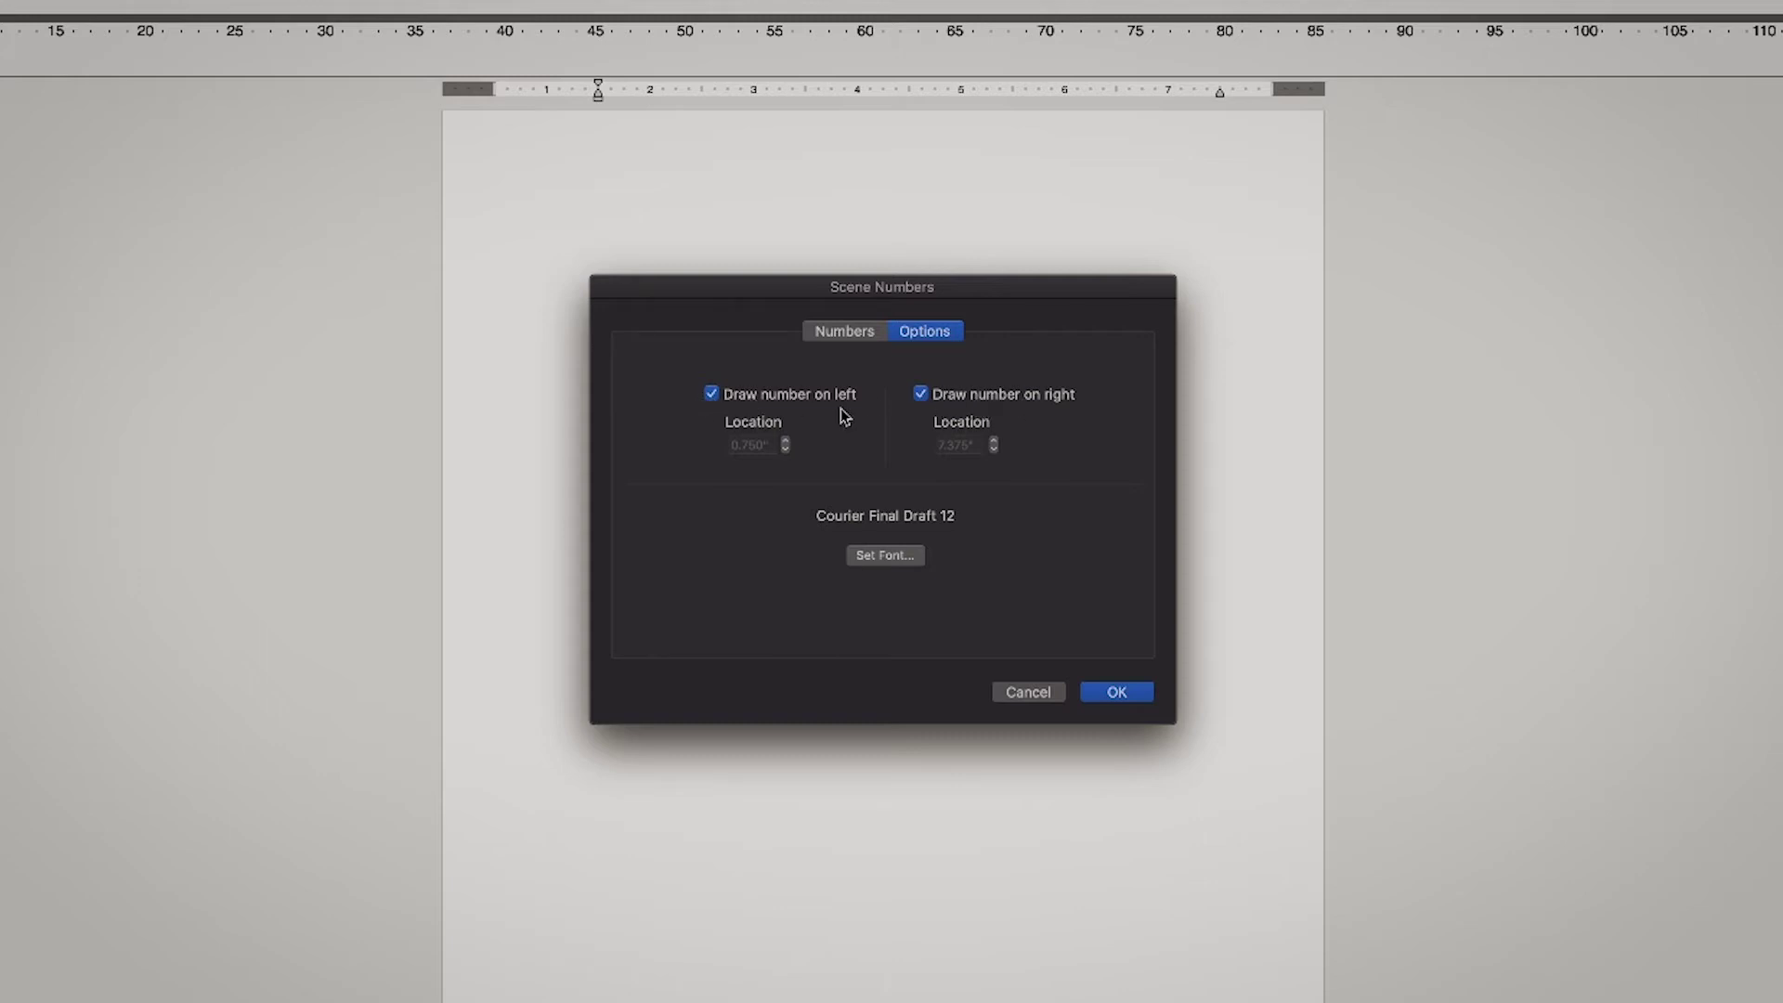
pyautogui.click(851, 336)
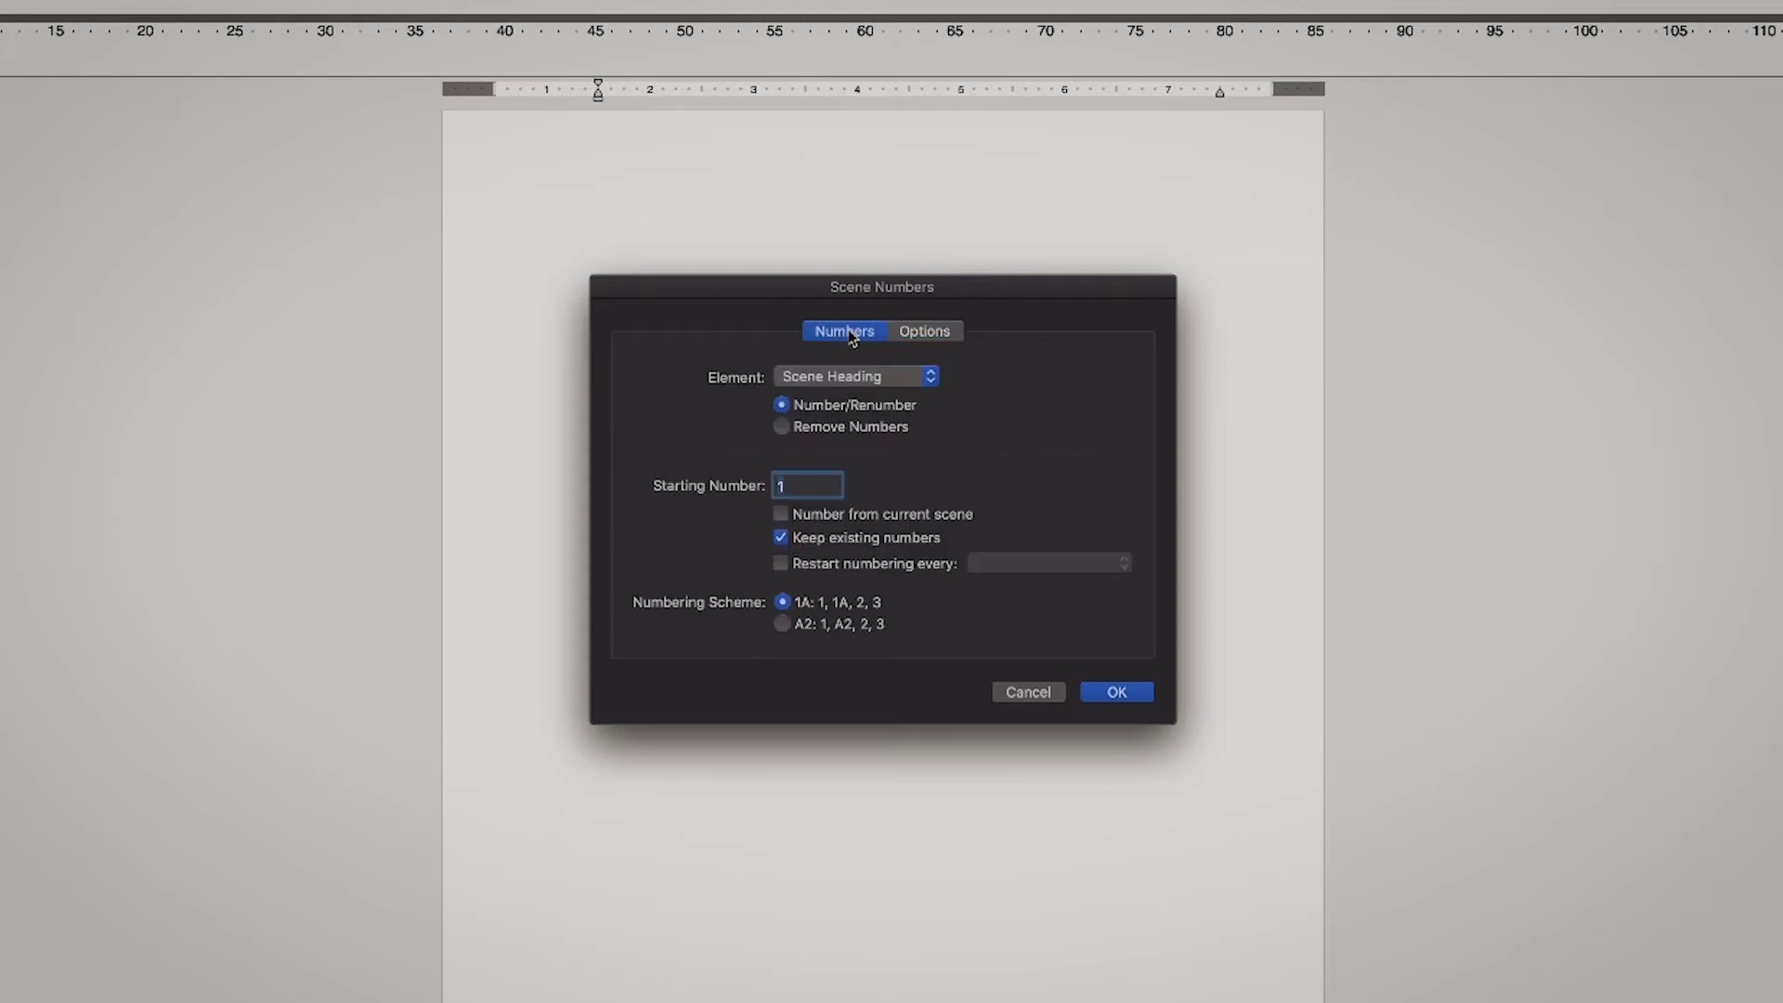
pyautogui.click(1129, 689)
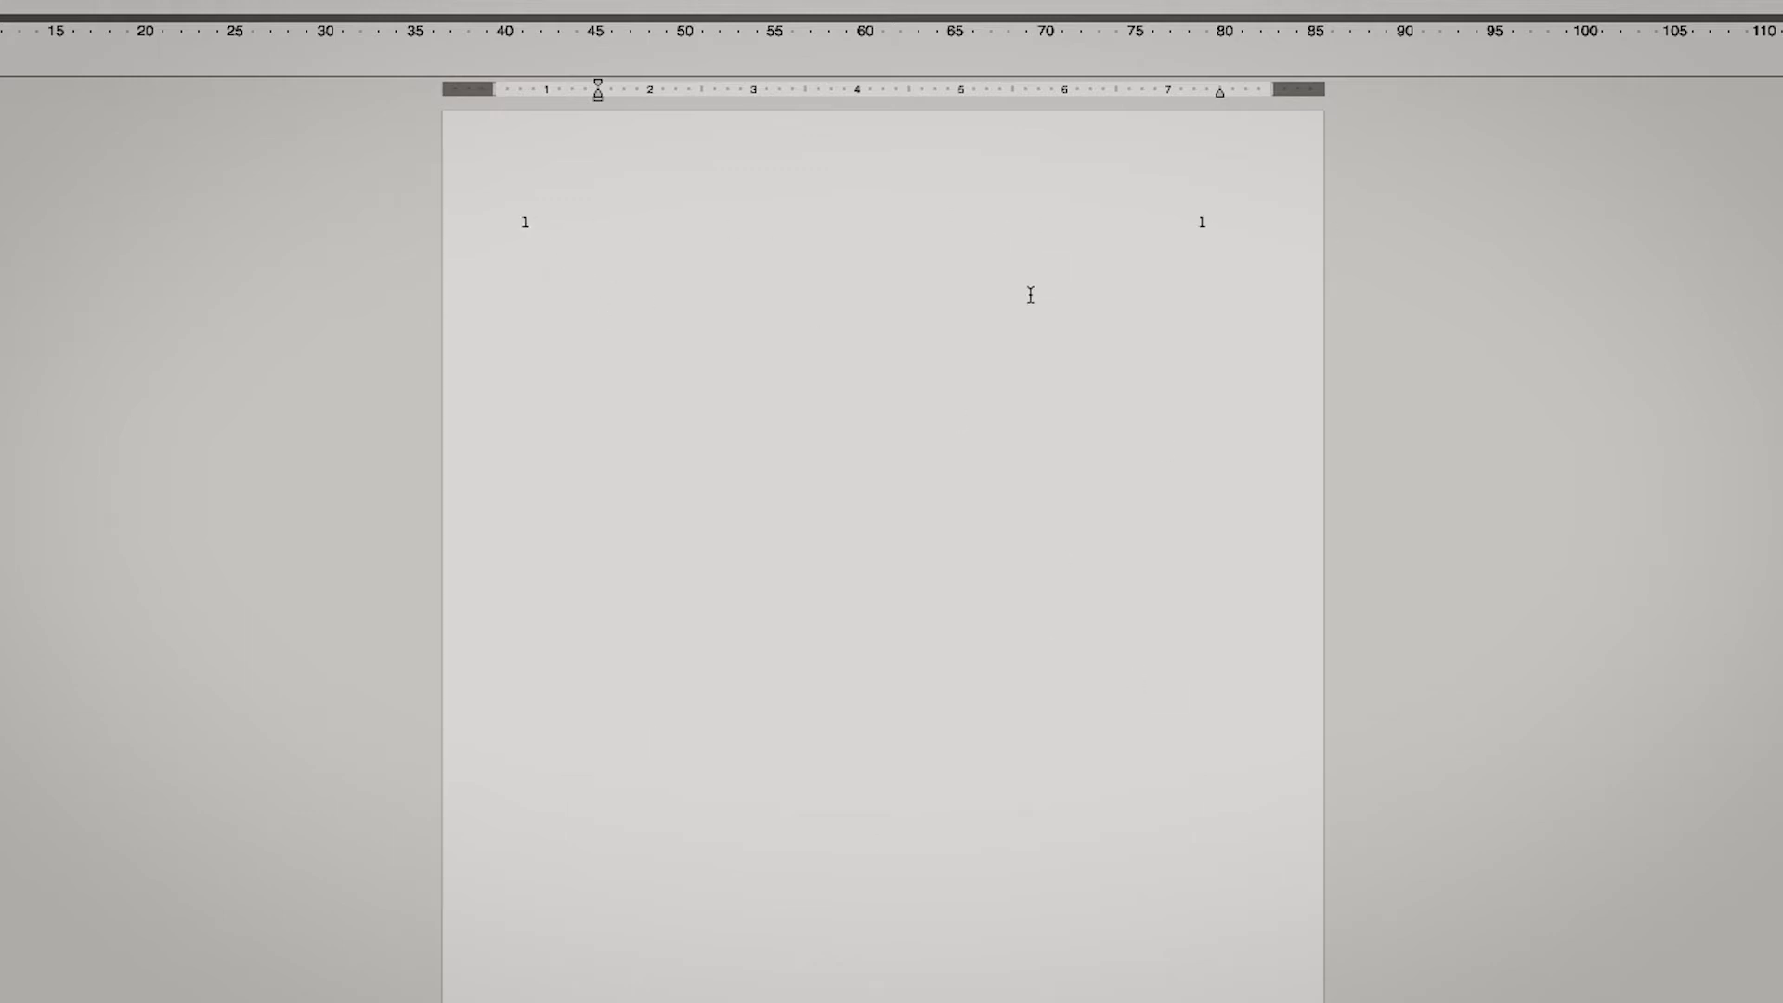
# - Write the scene heading INT. KITCHEN - NIGHT using SmartType
pyautogui.write('I')
pyautogui.press('Return')
pyautogui.press('BackSpace')
pyautogui.press('BackSpace')
pyautogui.press('BackSpace')
pyautogui.press('Return')
pyautogui.write('KITCHEN - NIGHT')
pyautogui.press('Return')
# - Add the line SARAH (37) plus two filler lines to the kitchen scene
pyautogui.write('SARAH')
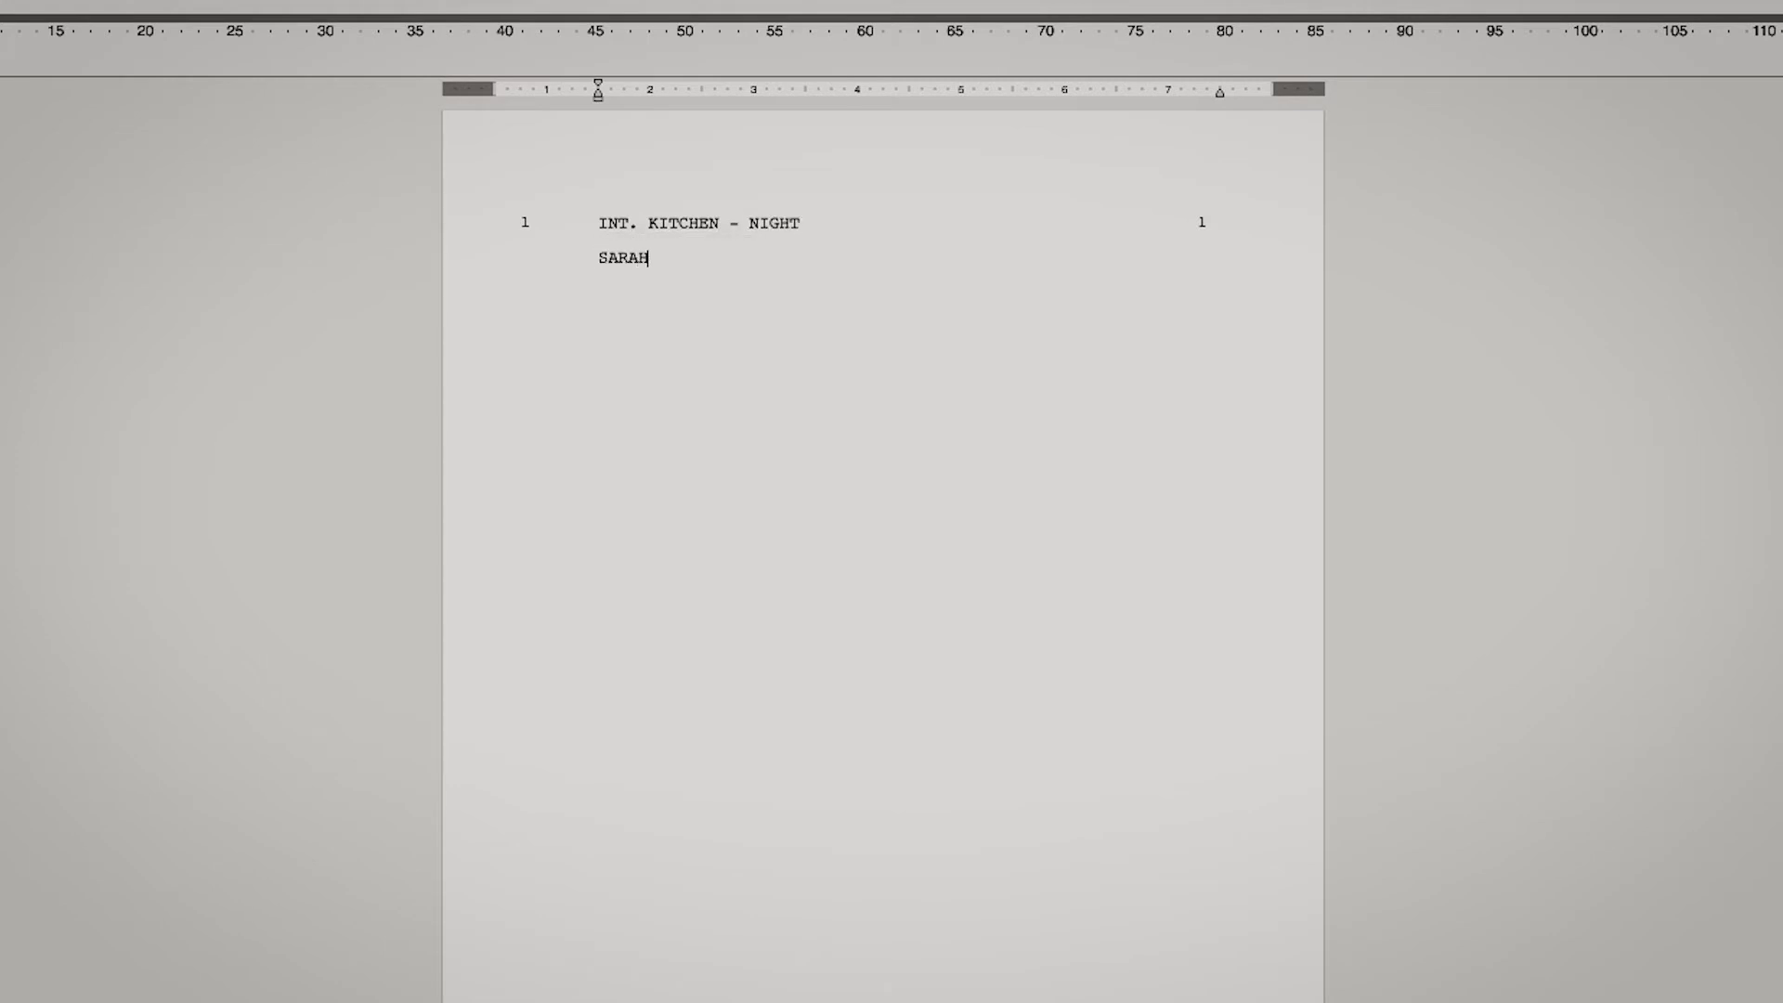
pyautogui.write(' (37) jhwegebw')
pyautogui.press('Return')
pyautogui.write('Jieg qj')
pyautogui.press('Return')
pyautogui.write('Q gqihg')
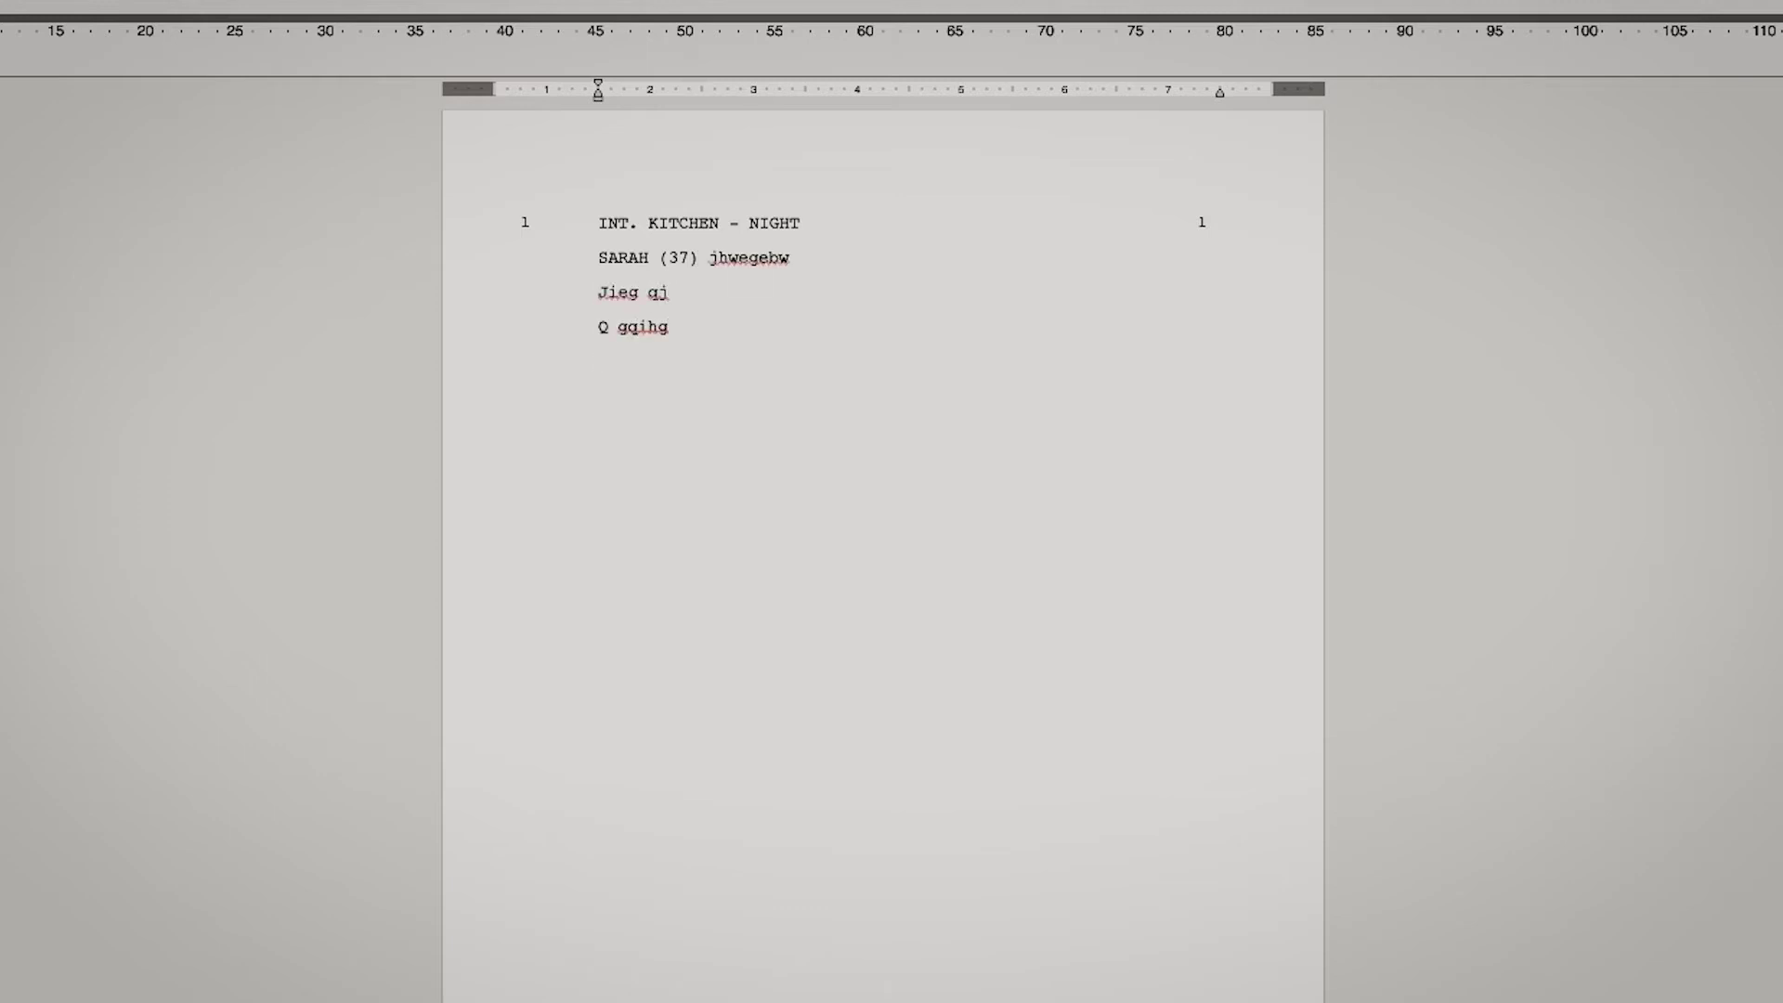
# - Add a second scene heading, EXT. HOUSE - NIGHT
pyautogui.press('Return')
pyautogui.write('EXT. HOUSE - NIGH')
pyautogui.press('Return')
# - Renumber all scenes so EXT. HOUSE - NIGHT becomes scene 2
pyautogui.moveTo(133, 6)
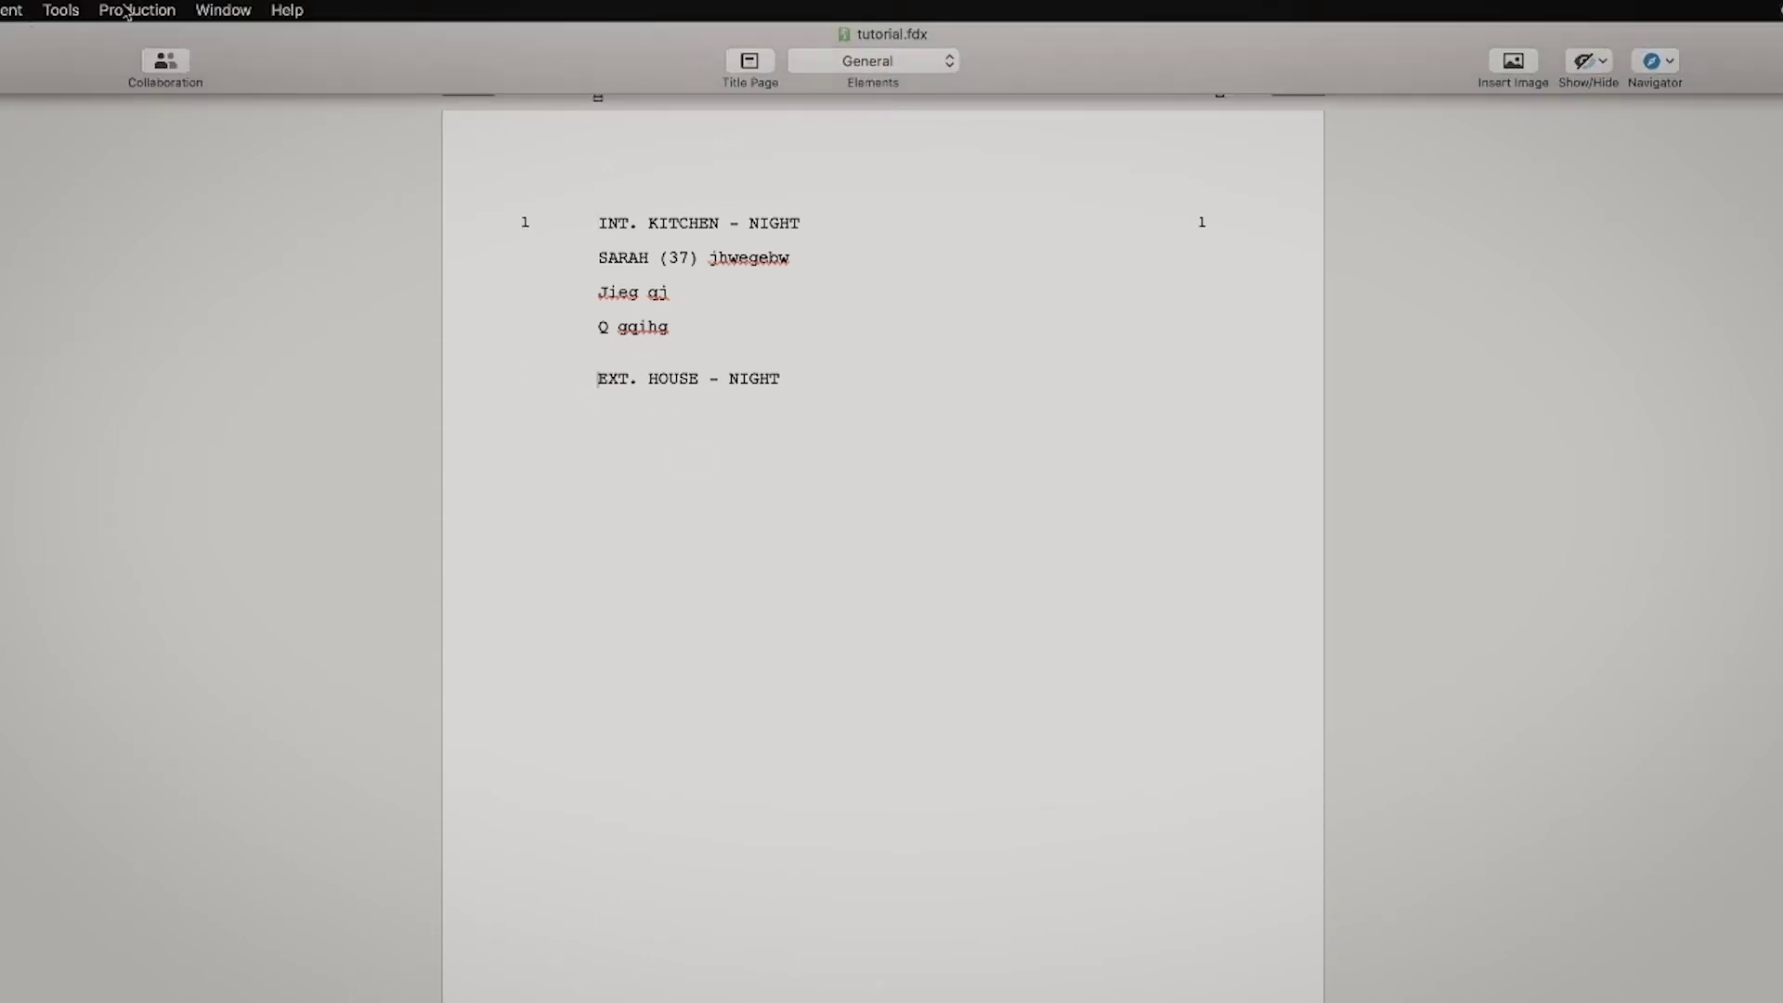
pyautogui.click(136, 11)
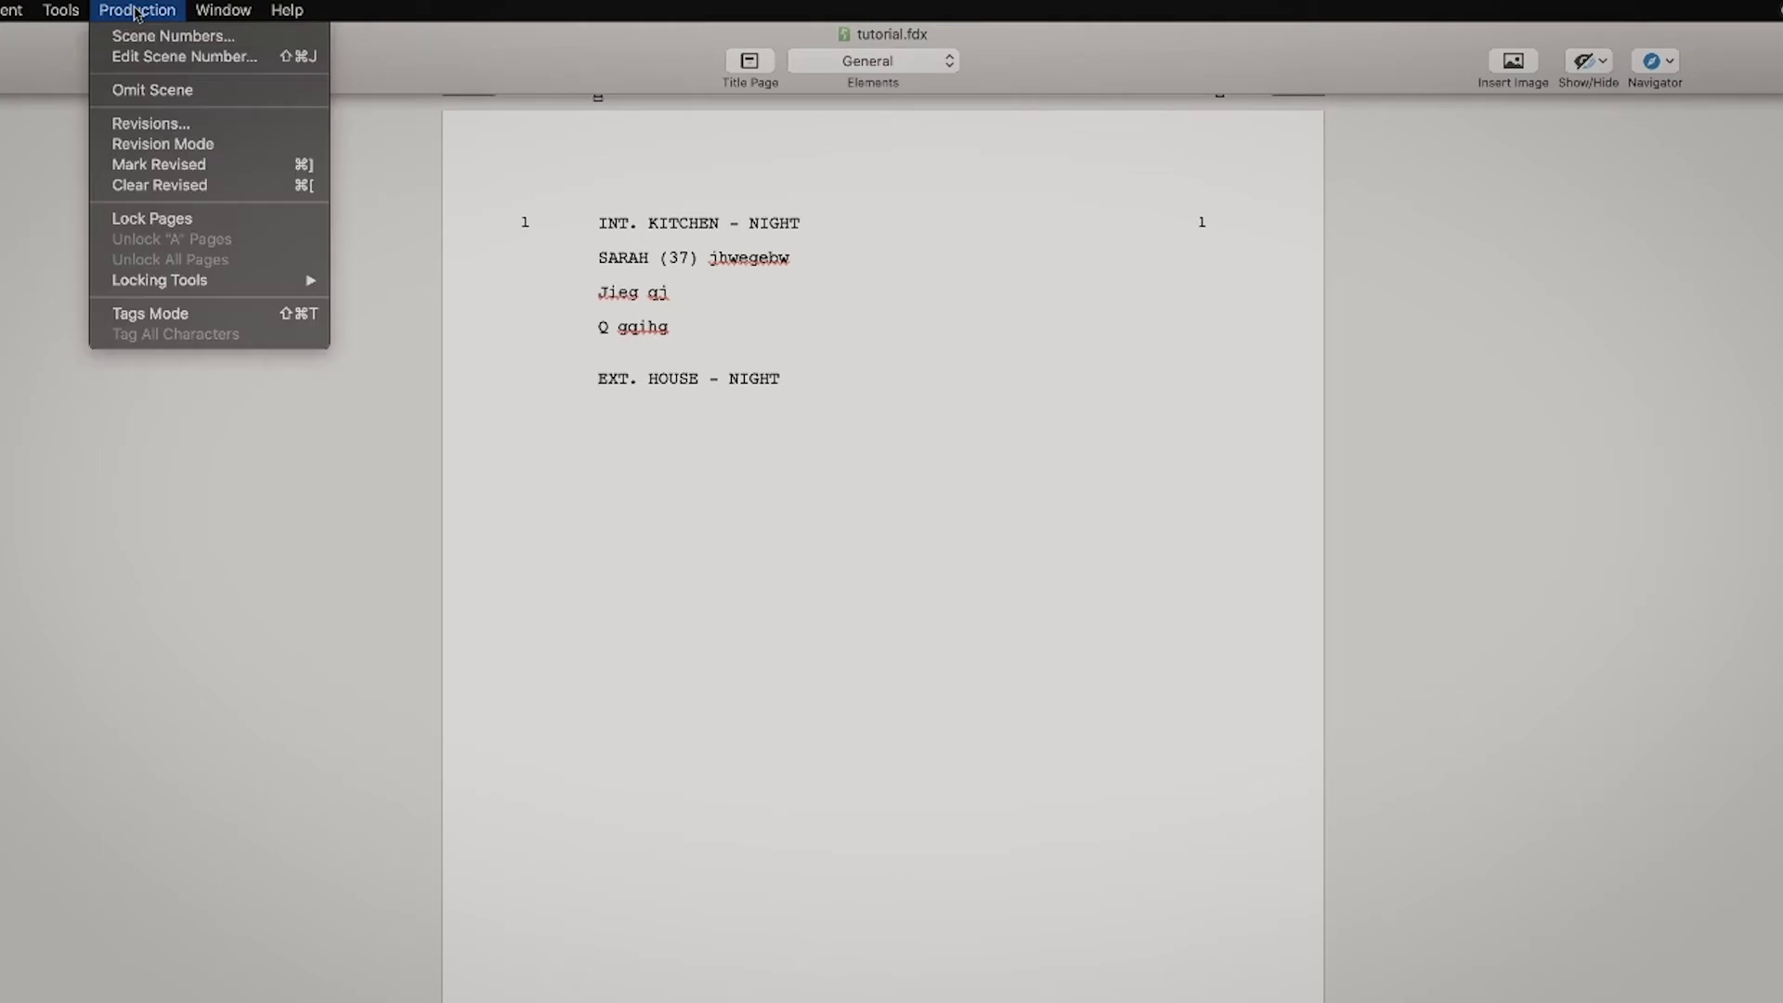
pyautogui.click(176, 37)
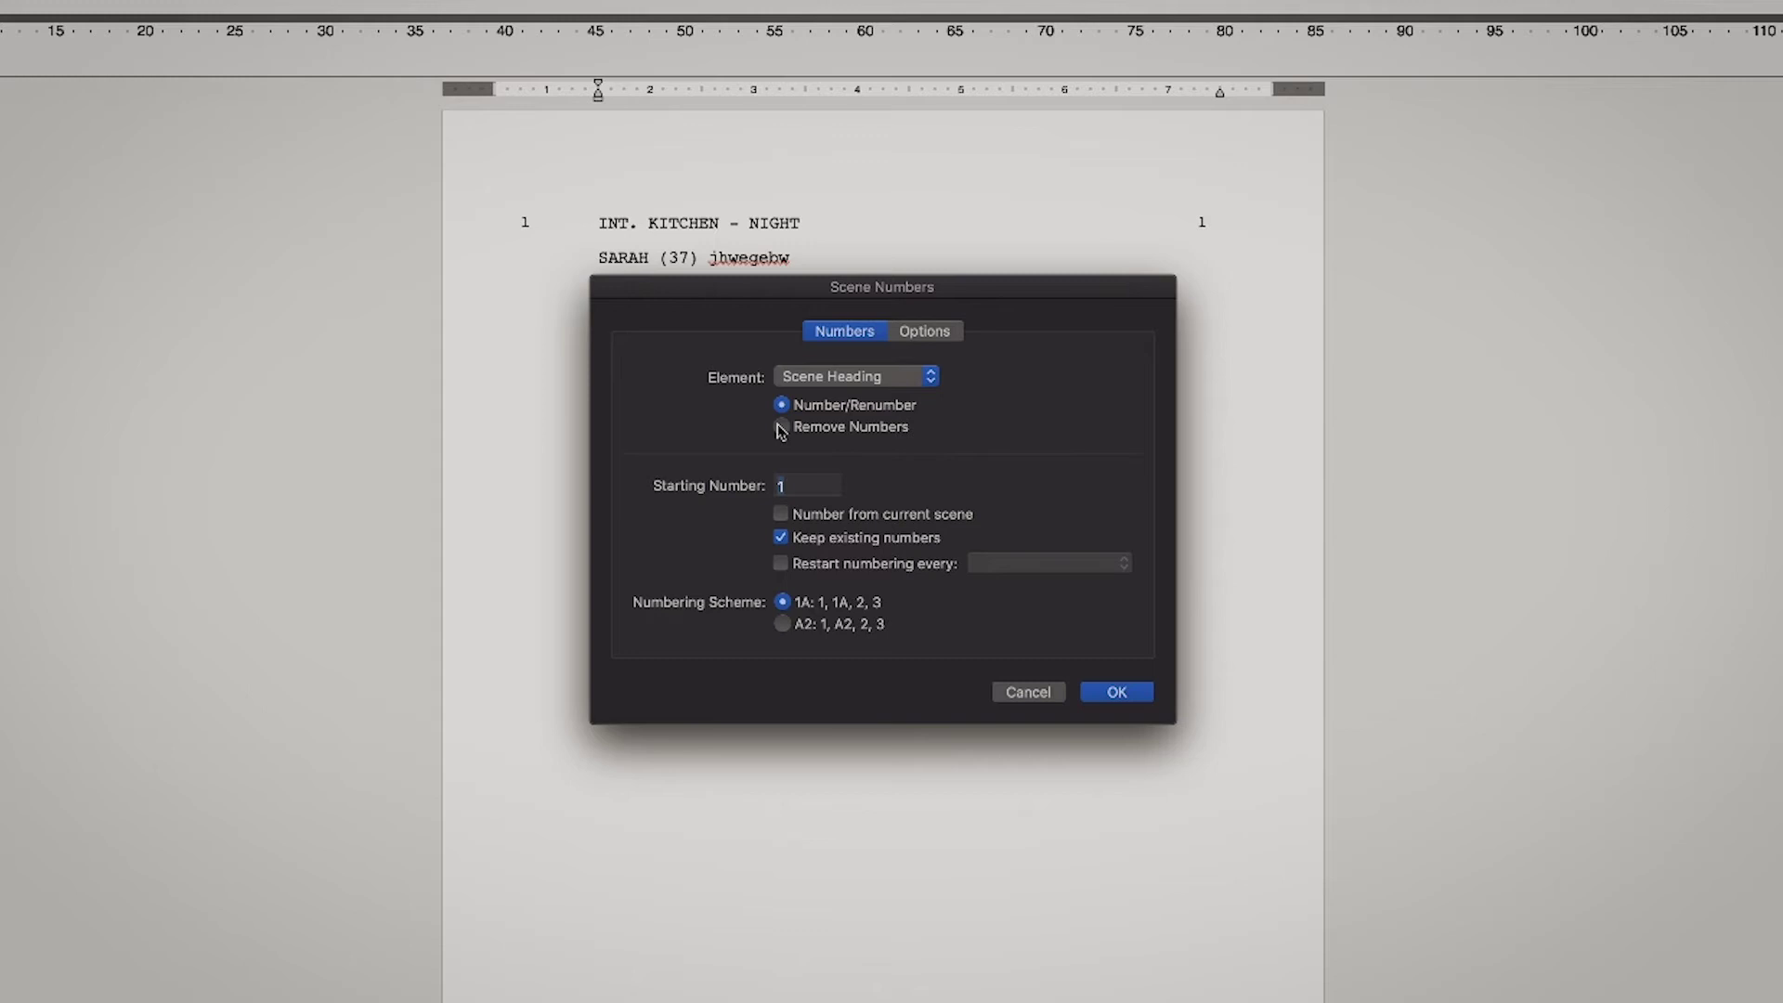
pyautogui.click(929, 337)
pyautogui.click(868, 336)
pyautogui.click(1117, 693)
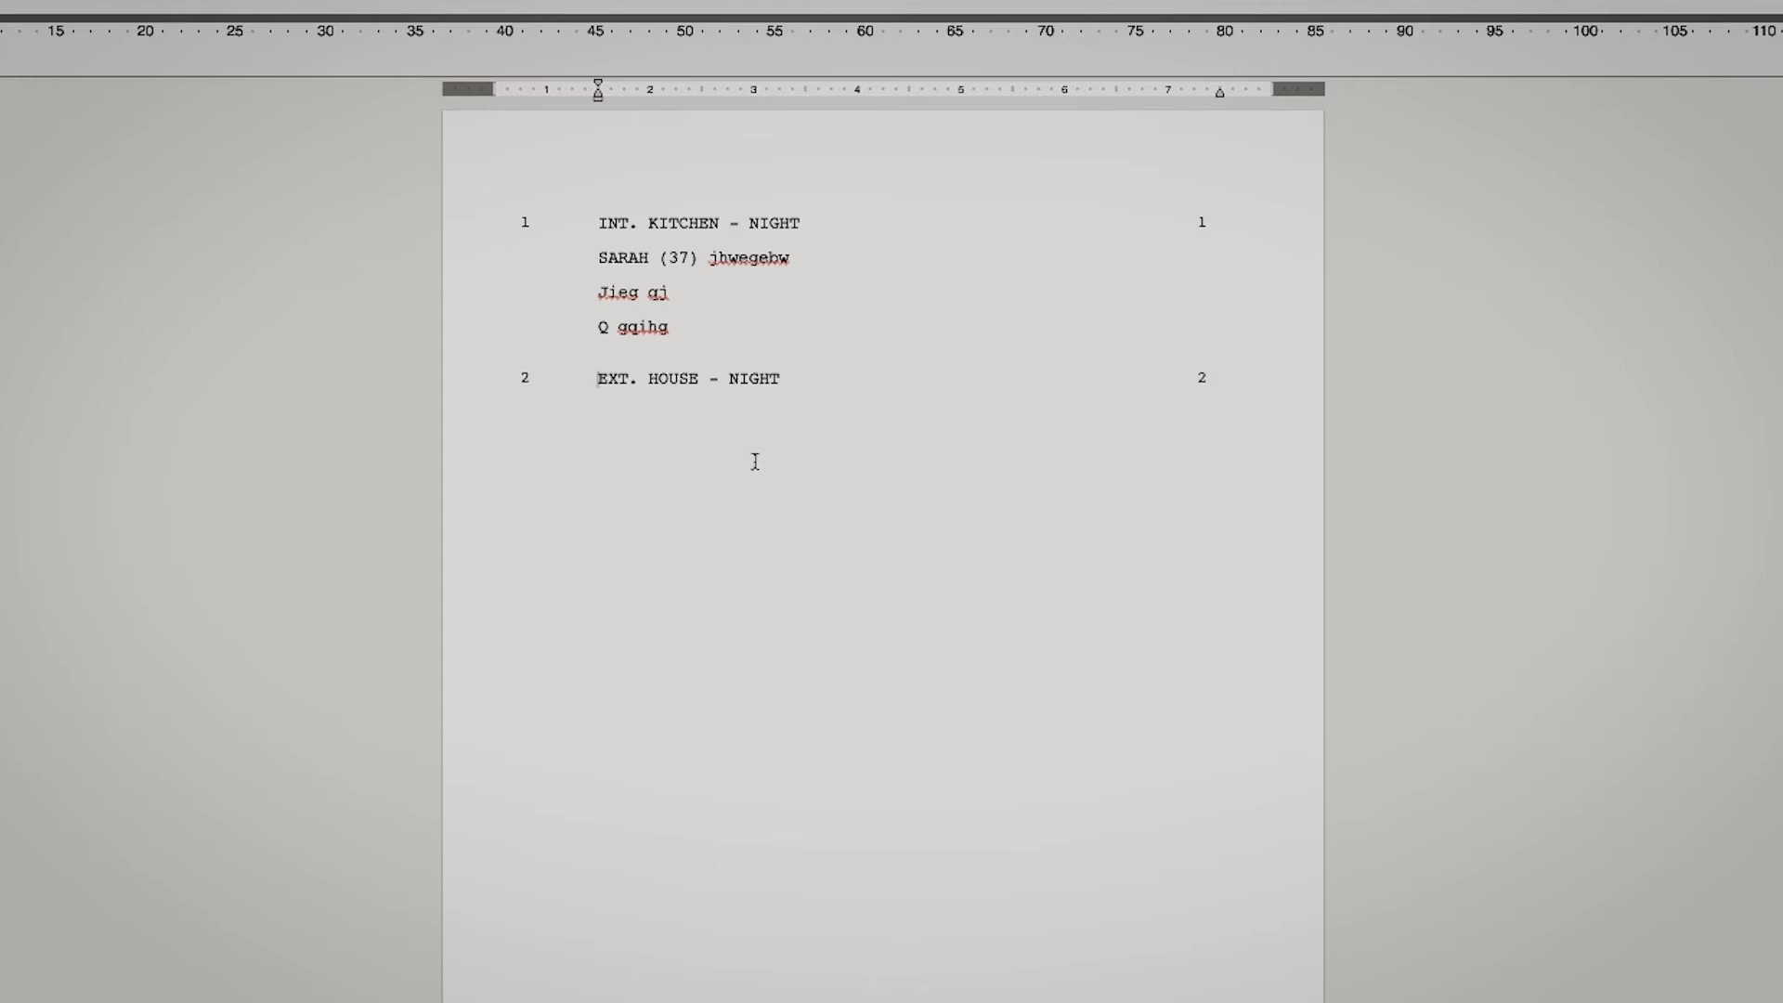
pyautogui.moveTo(357, 5)
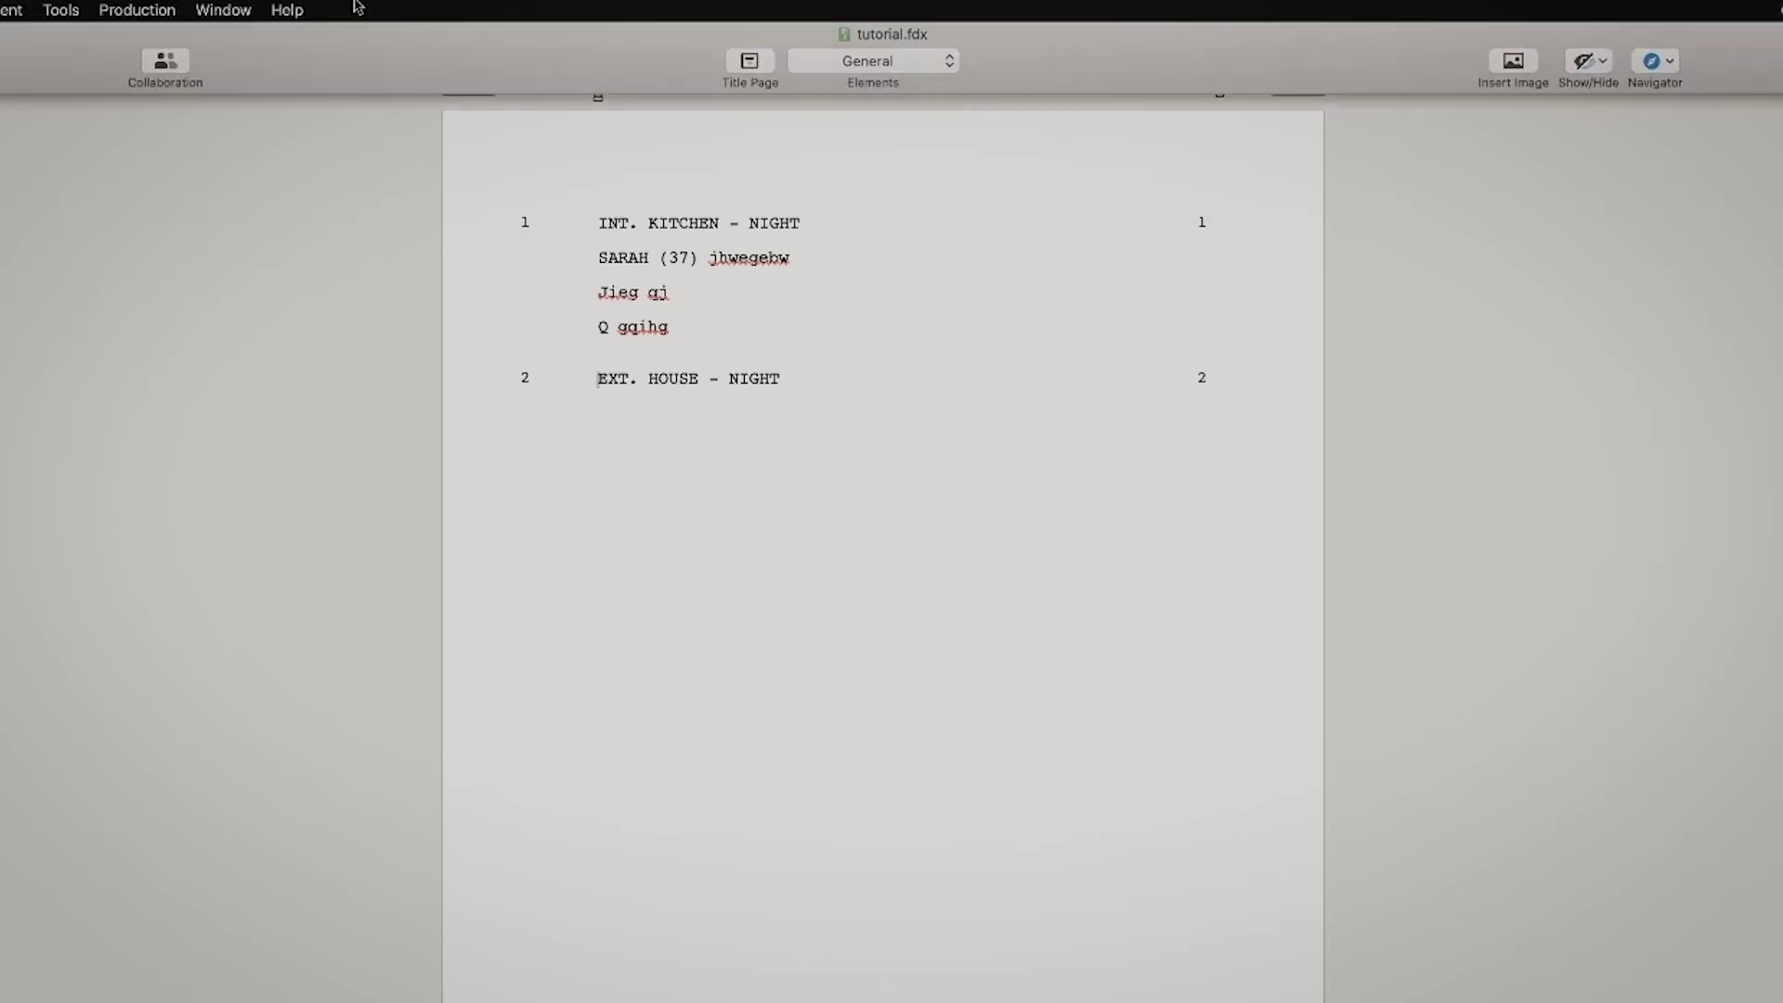
pyautogui.click(121, 11)
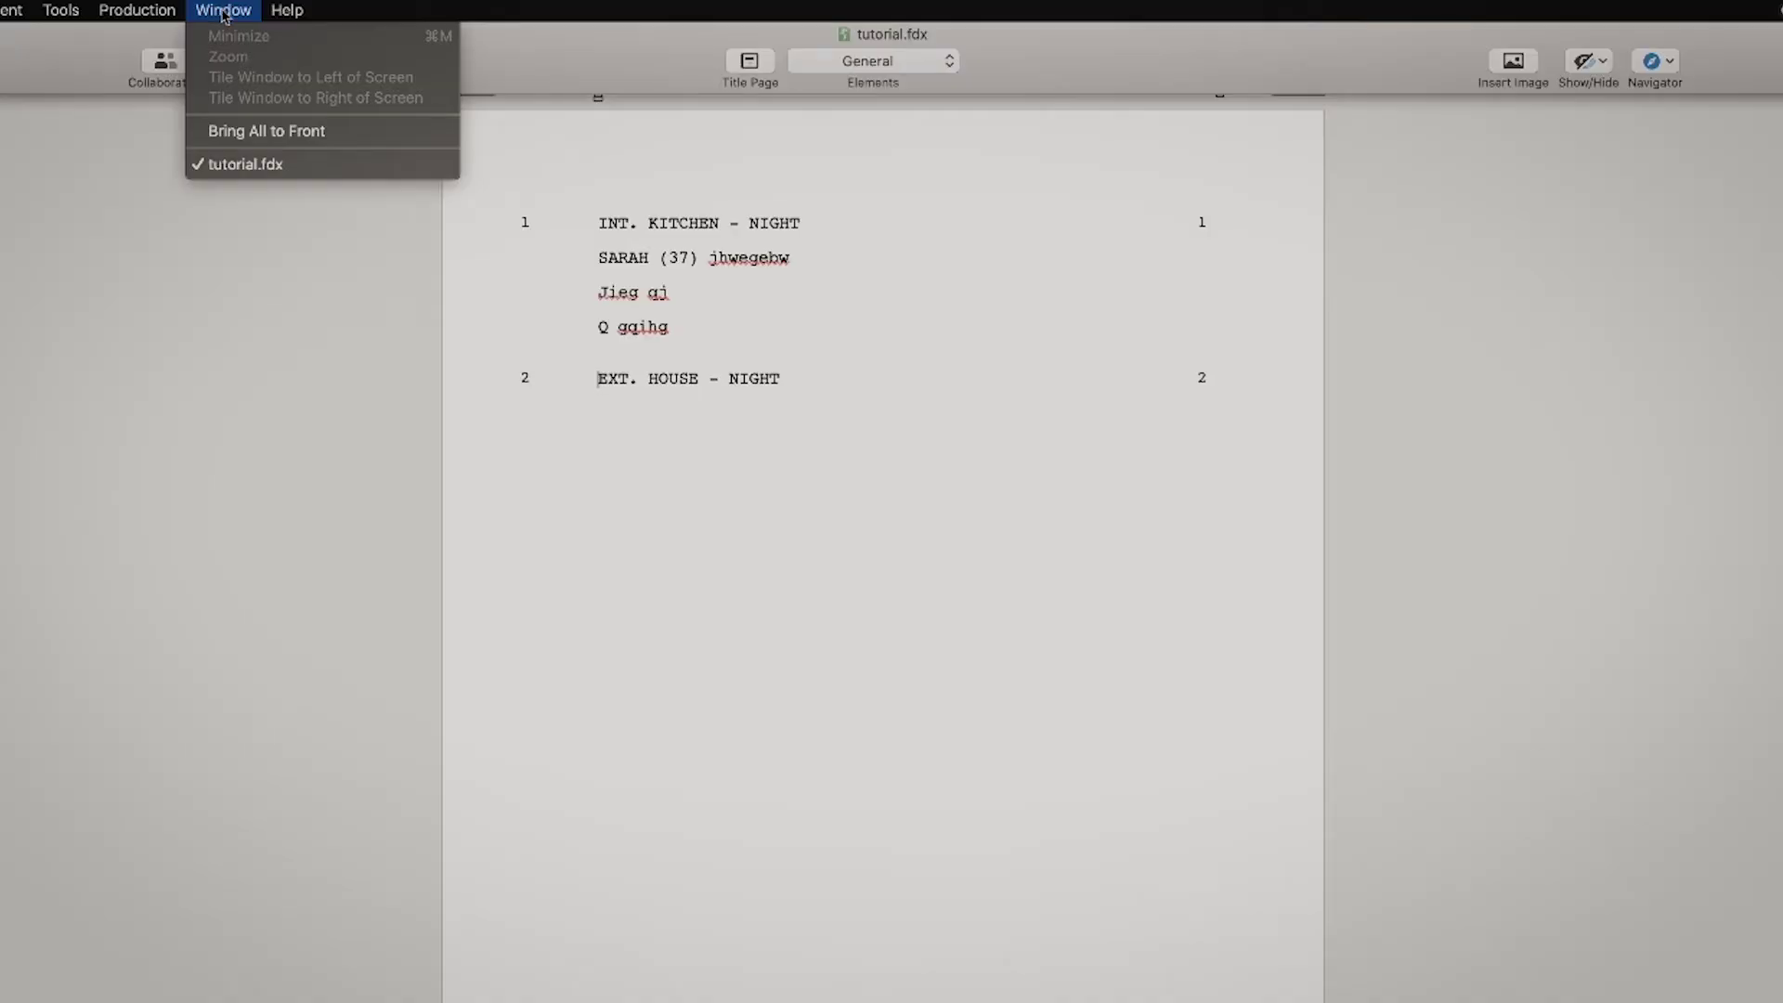
pyautogui.moveTo(278, 11)
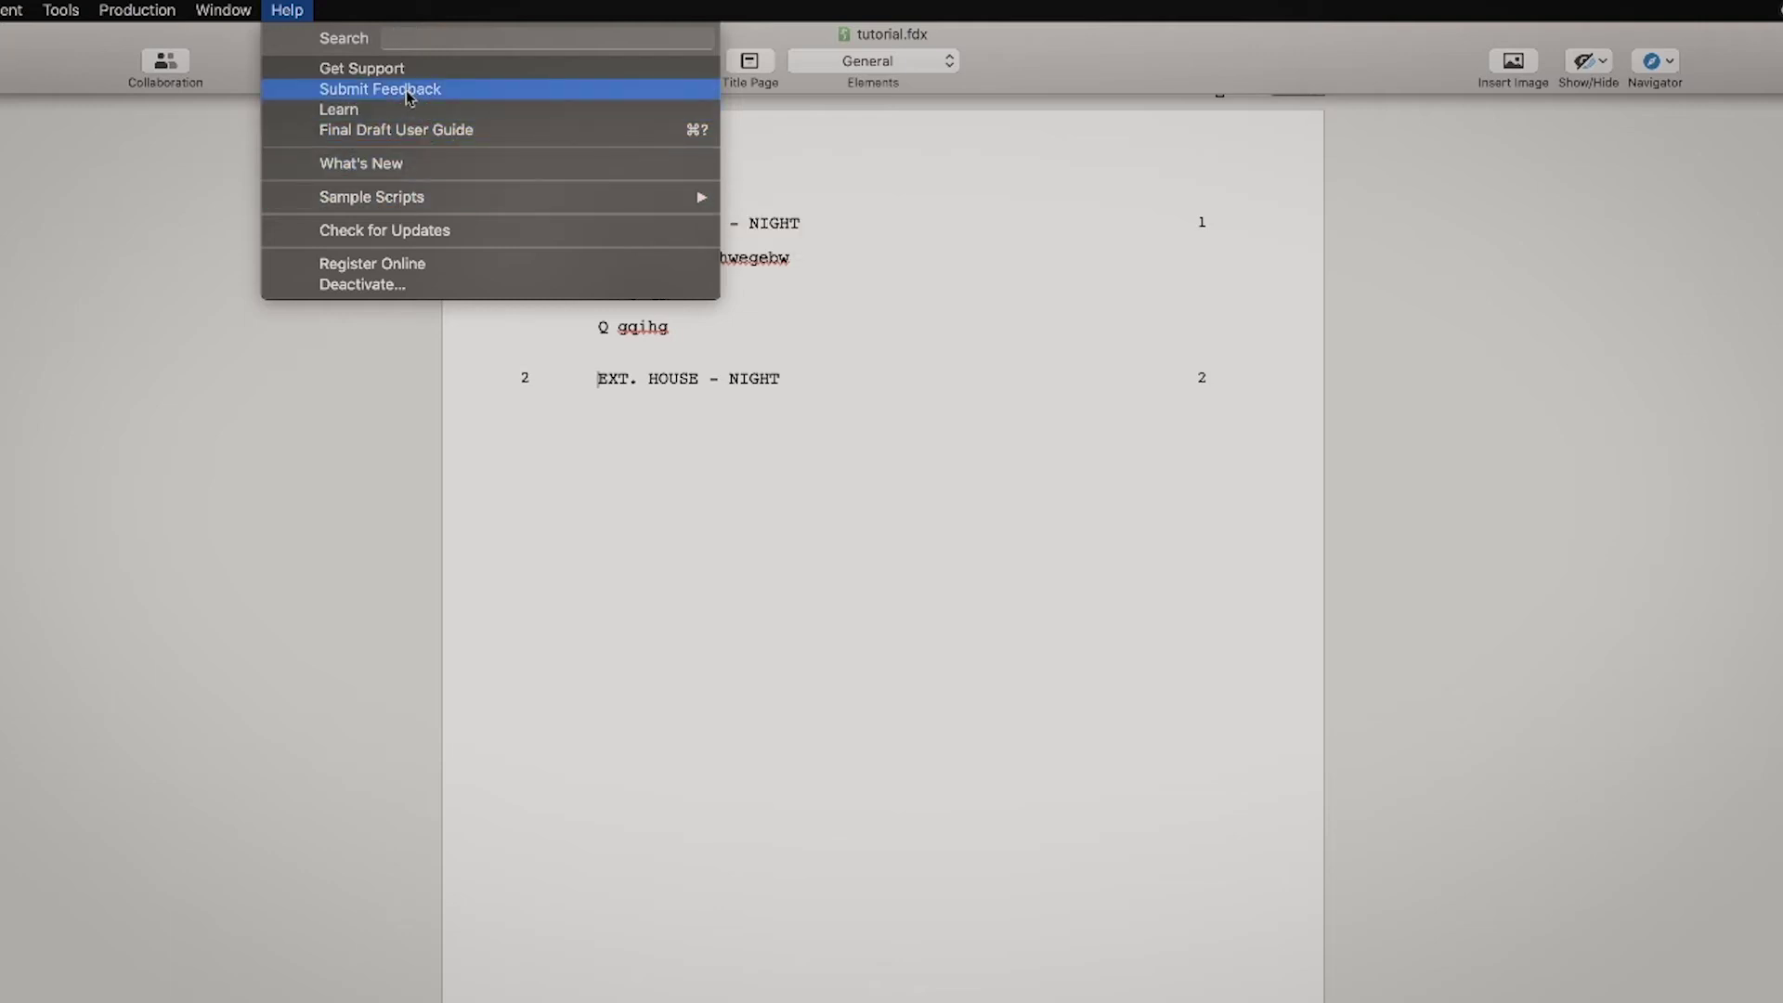
pyautogui.click(343, 14)
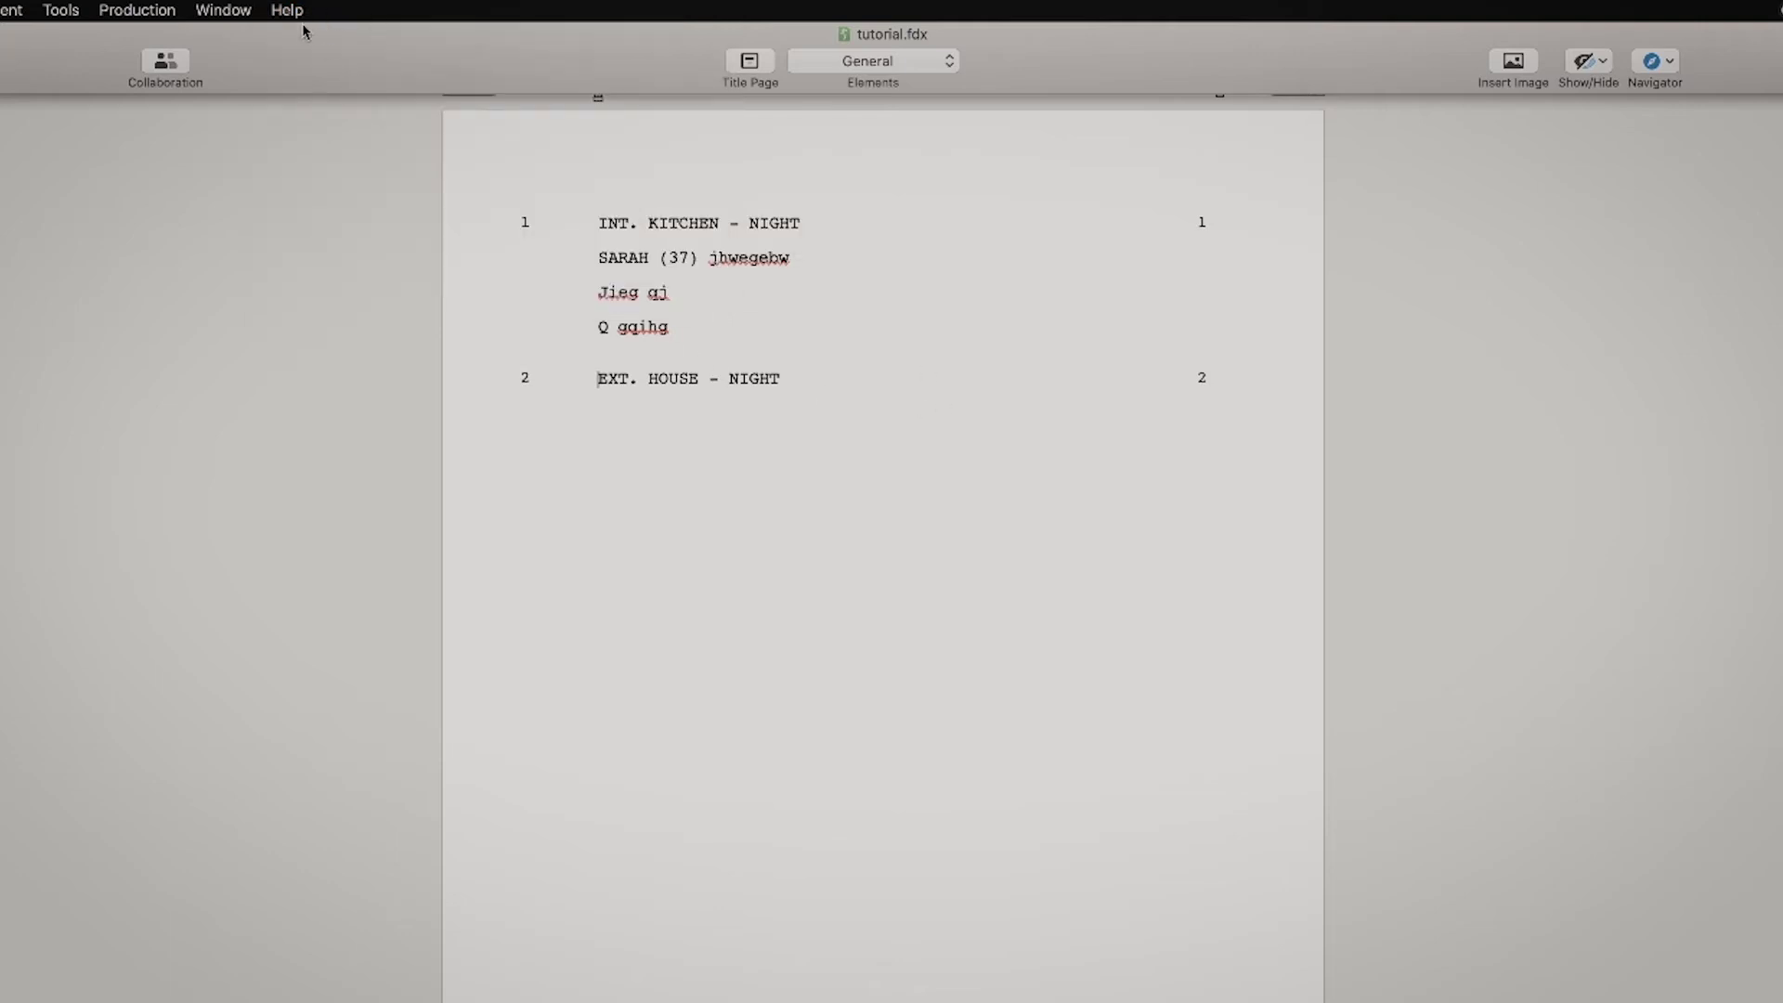
pyautogui.click(69, 7)
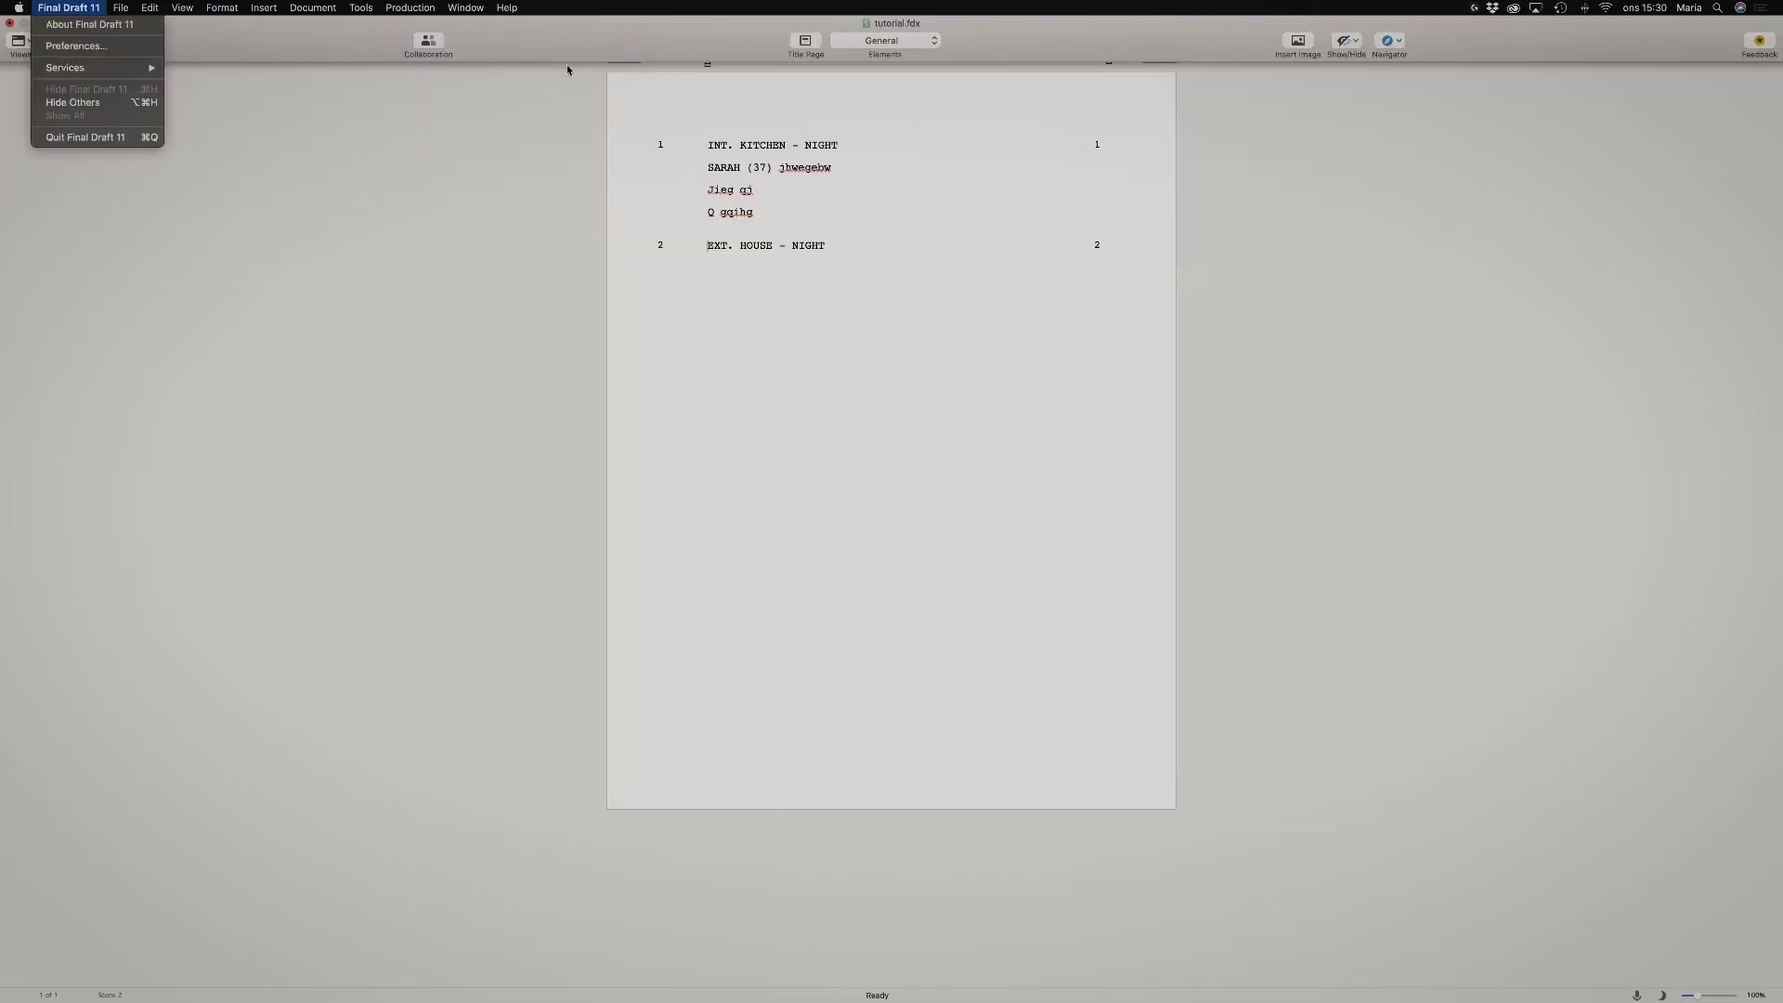
pyautogui.click(614, 46)
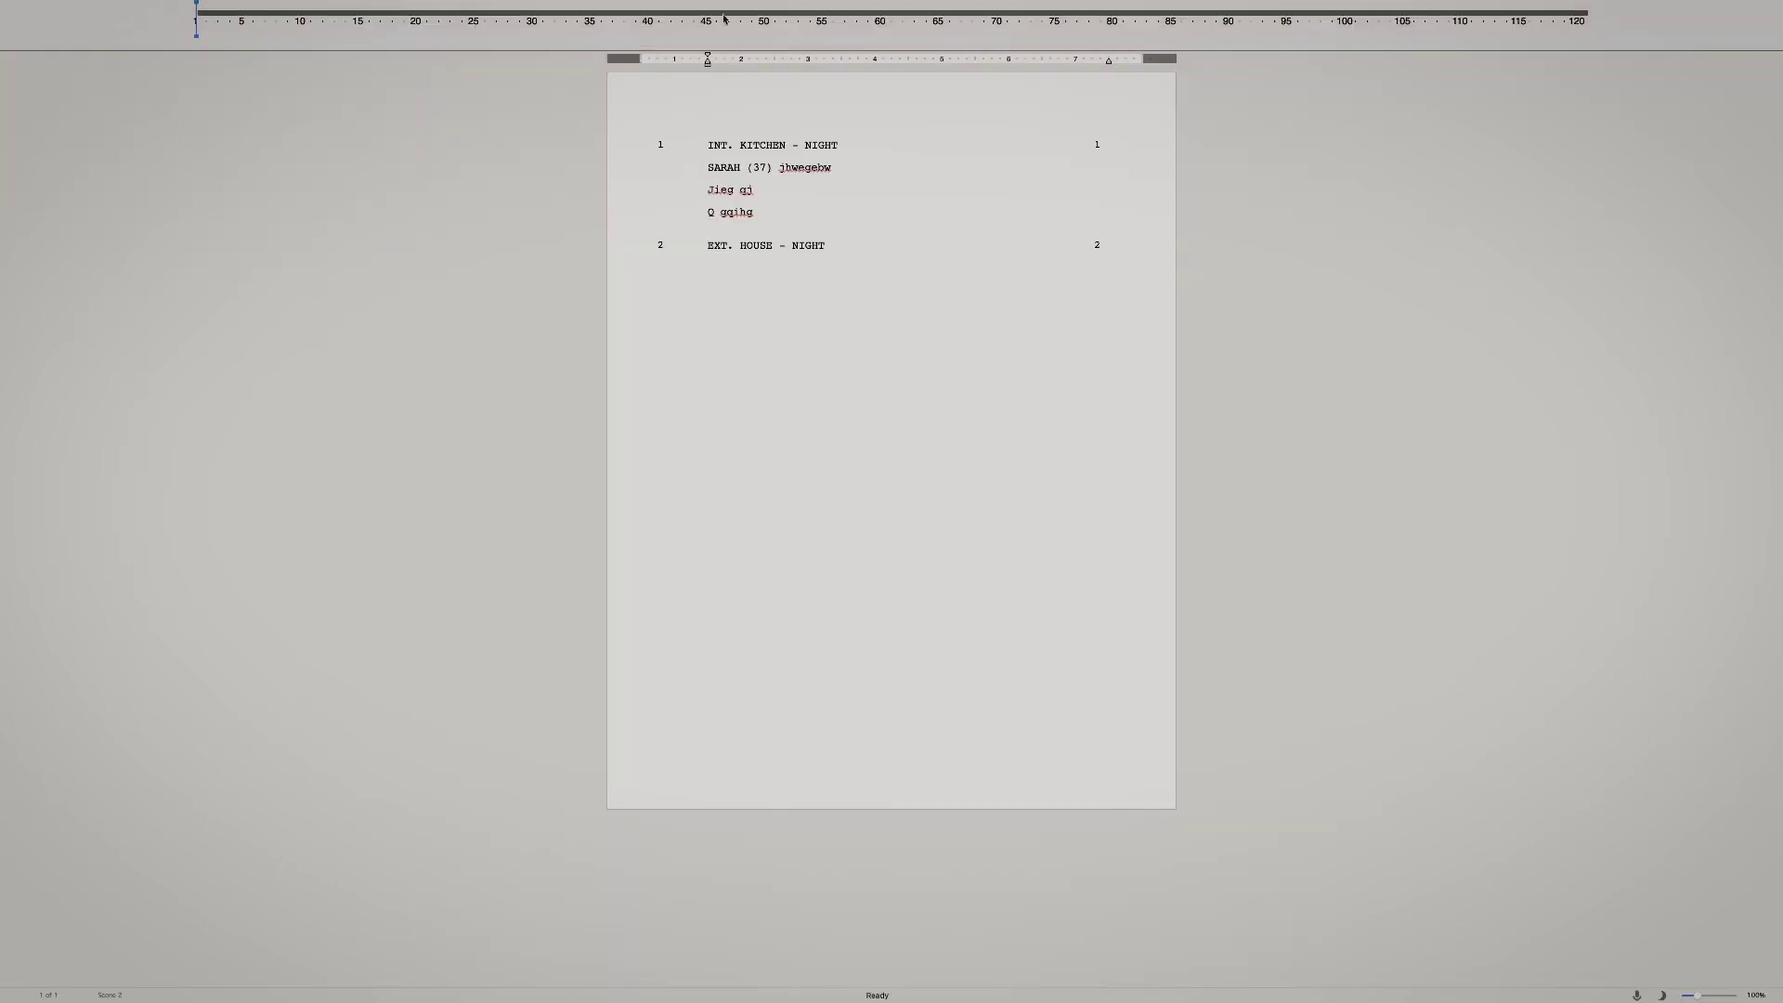
# - On the Beat Board, create the beat 'int. kitchen - night' and set its page goal to 61
pyautogui.moveTo(683, 5)
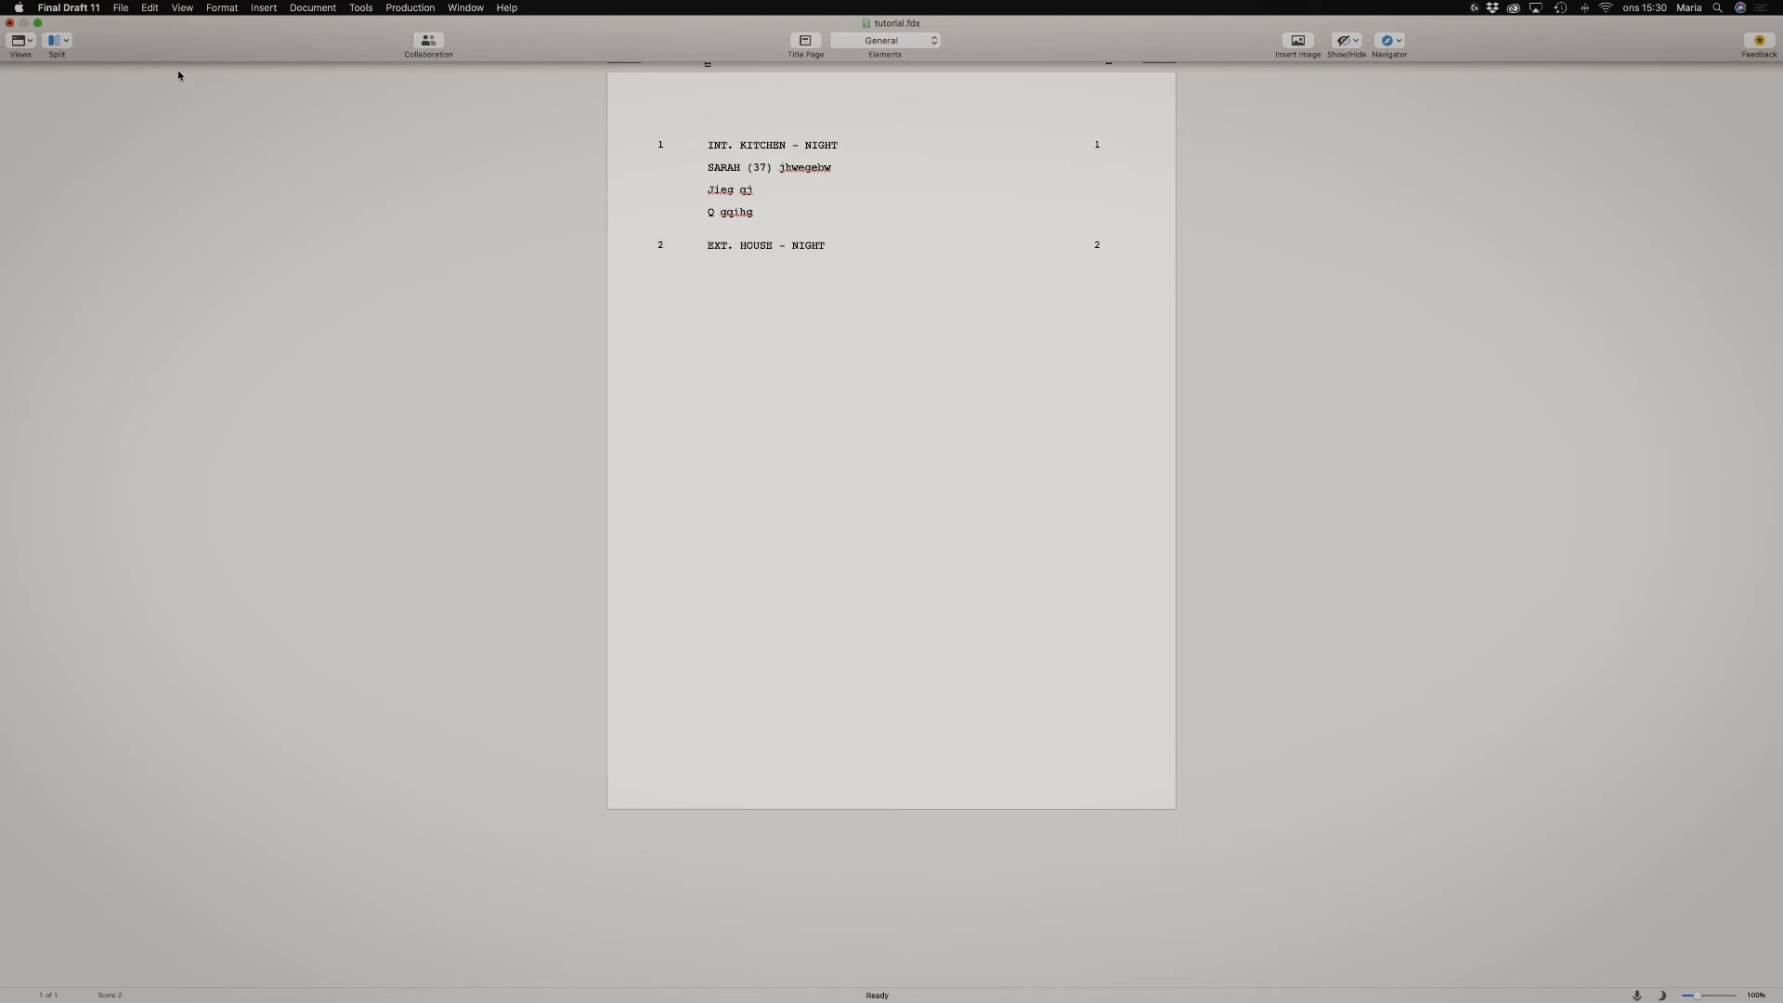
pyautogui.click(27, 50)
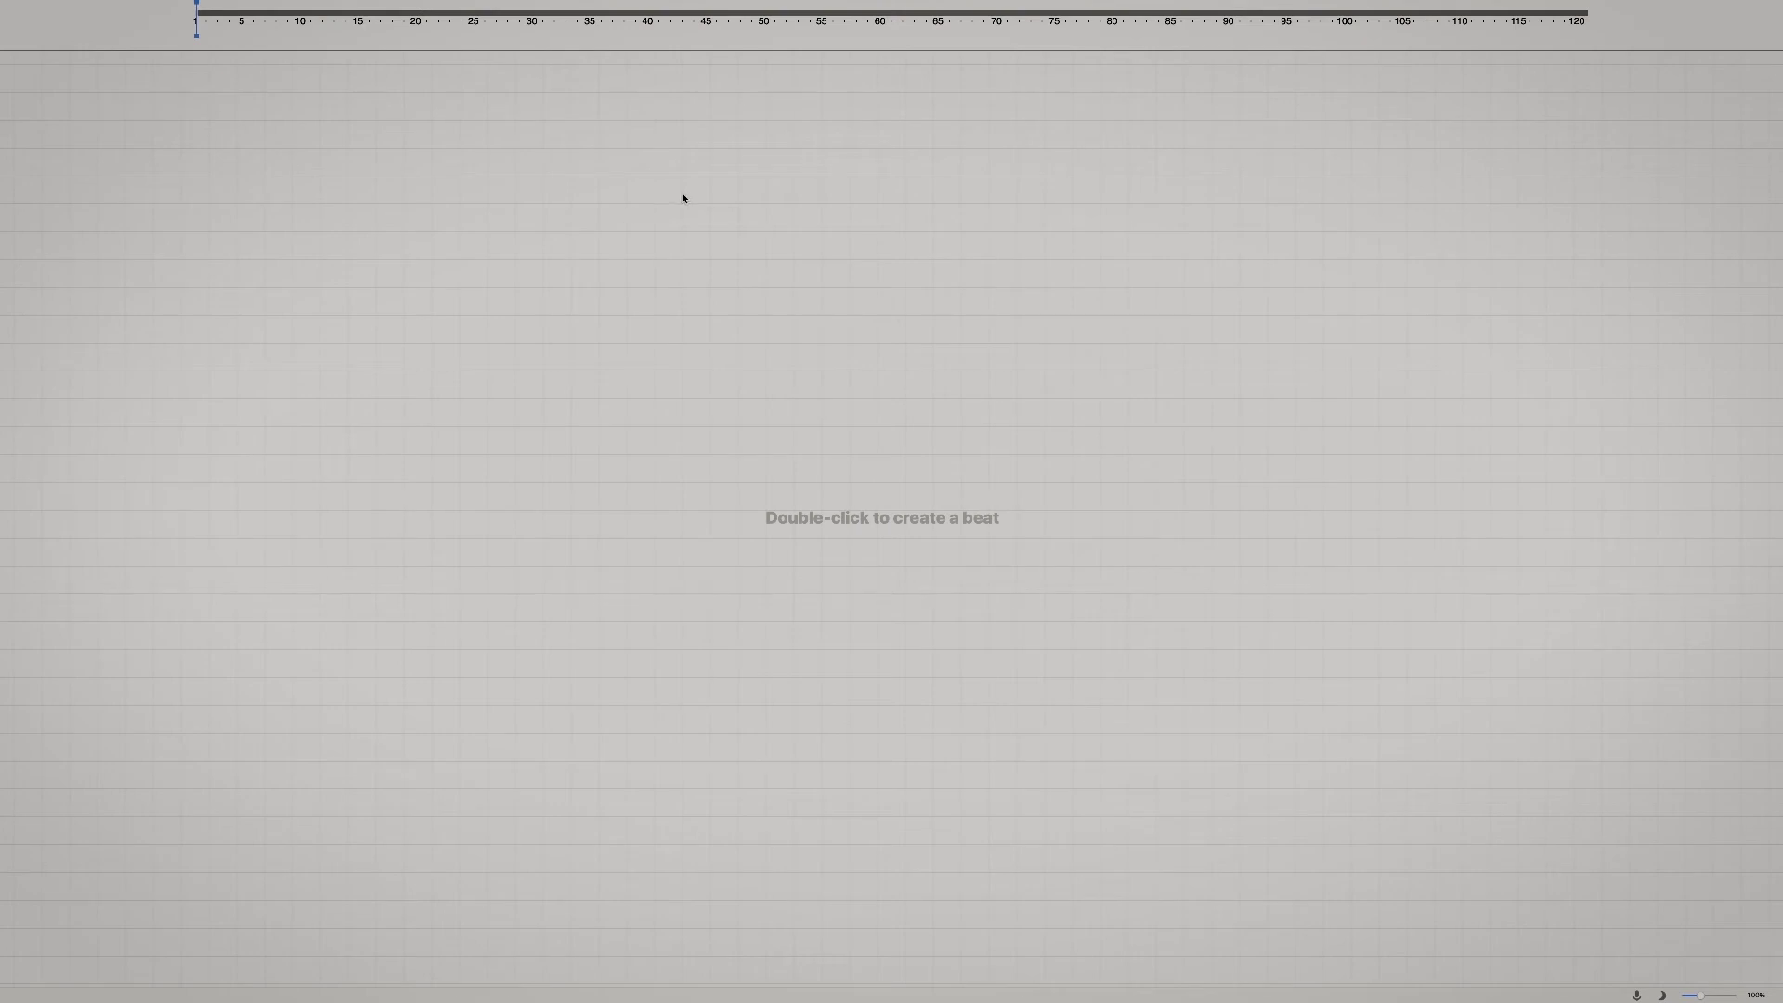
pyautogui.rightClick(683, 198)
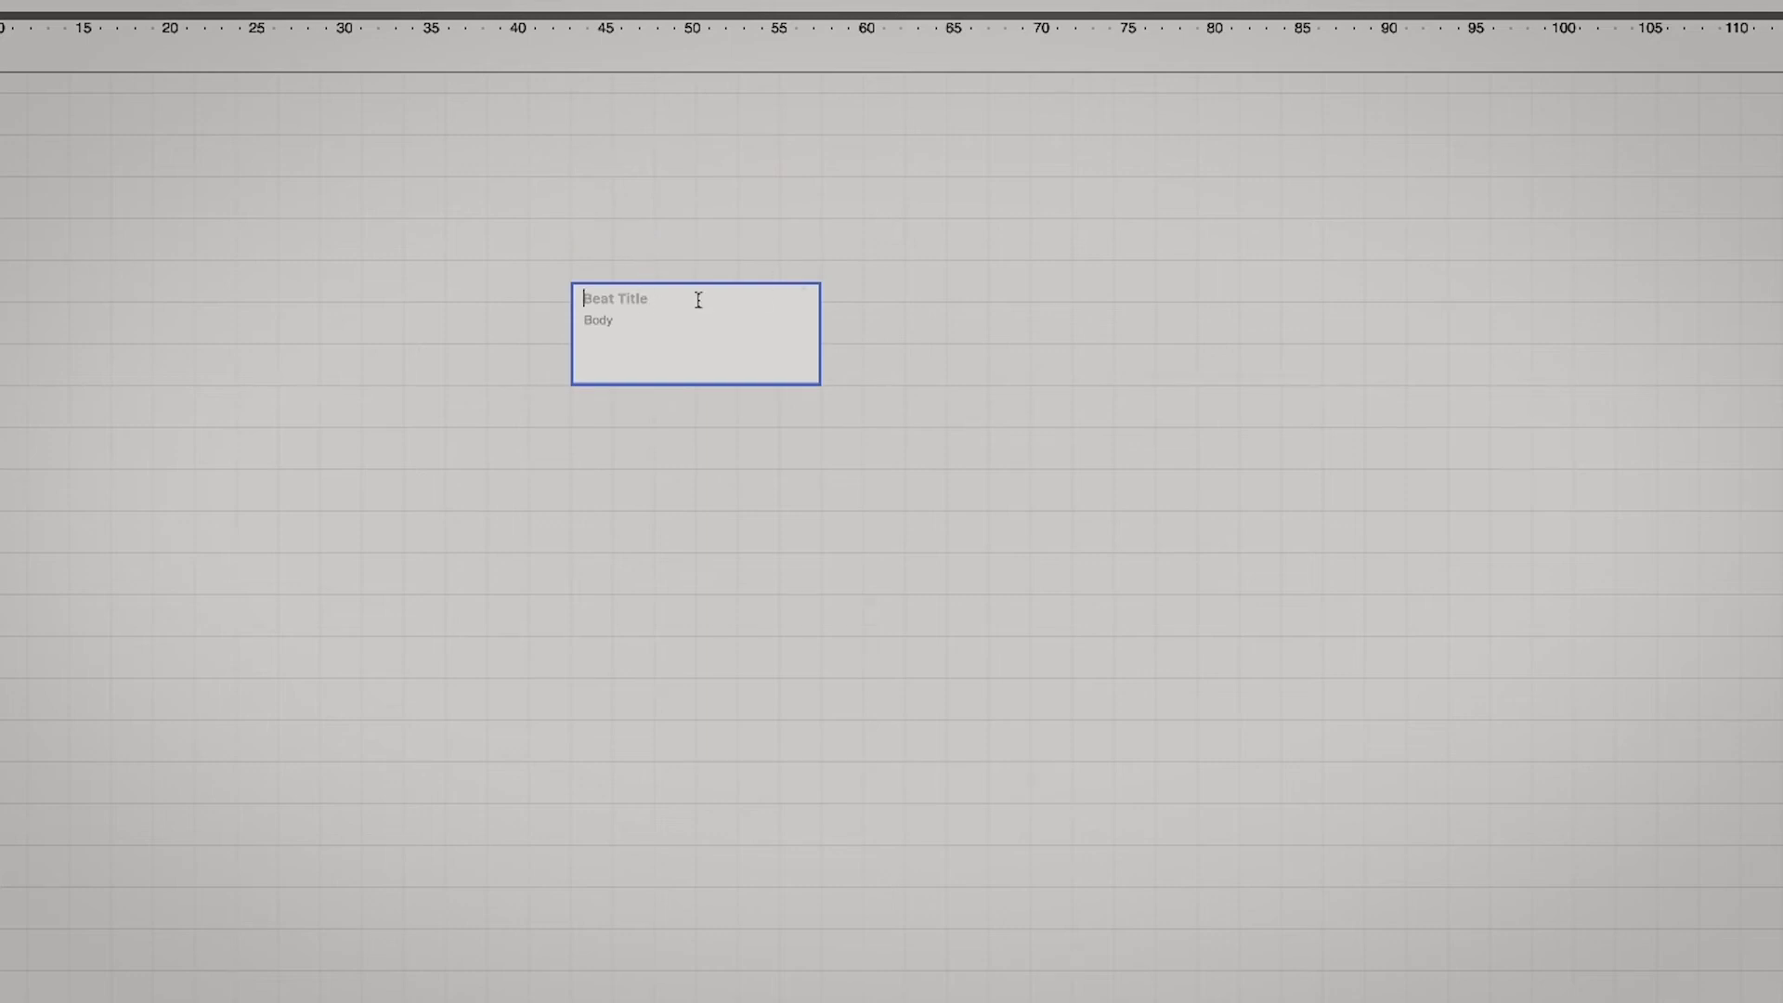
pyautogui.write('int. kitvhe')
pyautogui.press('BackSpace')
pyautogui.press('BackSpace')
pyautogui.press('BackSpace')
pyautogui.write('chen - night')
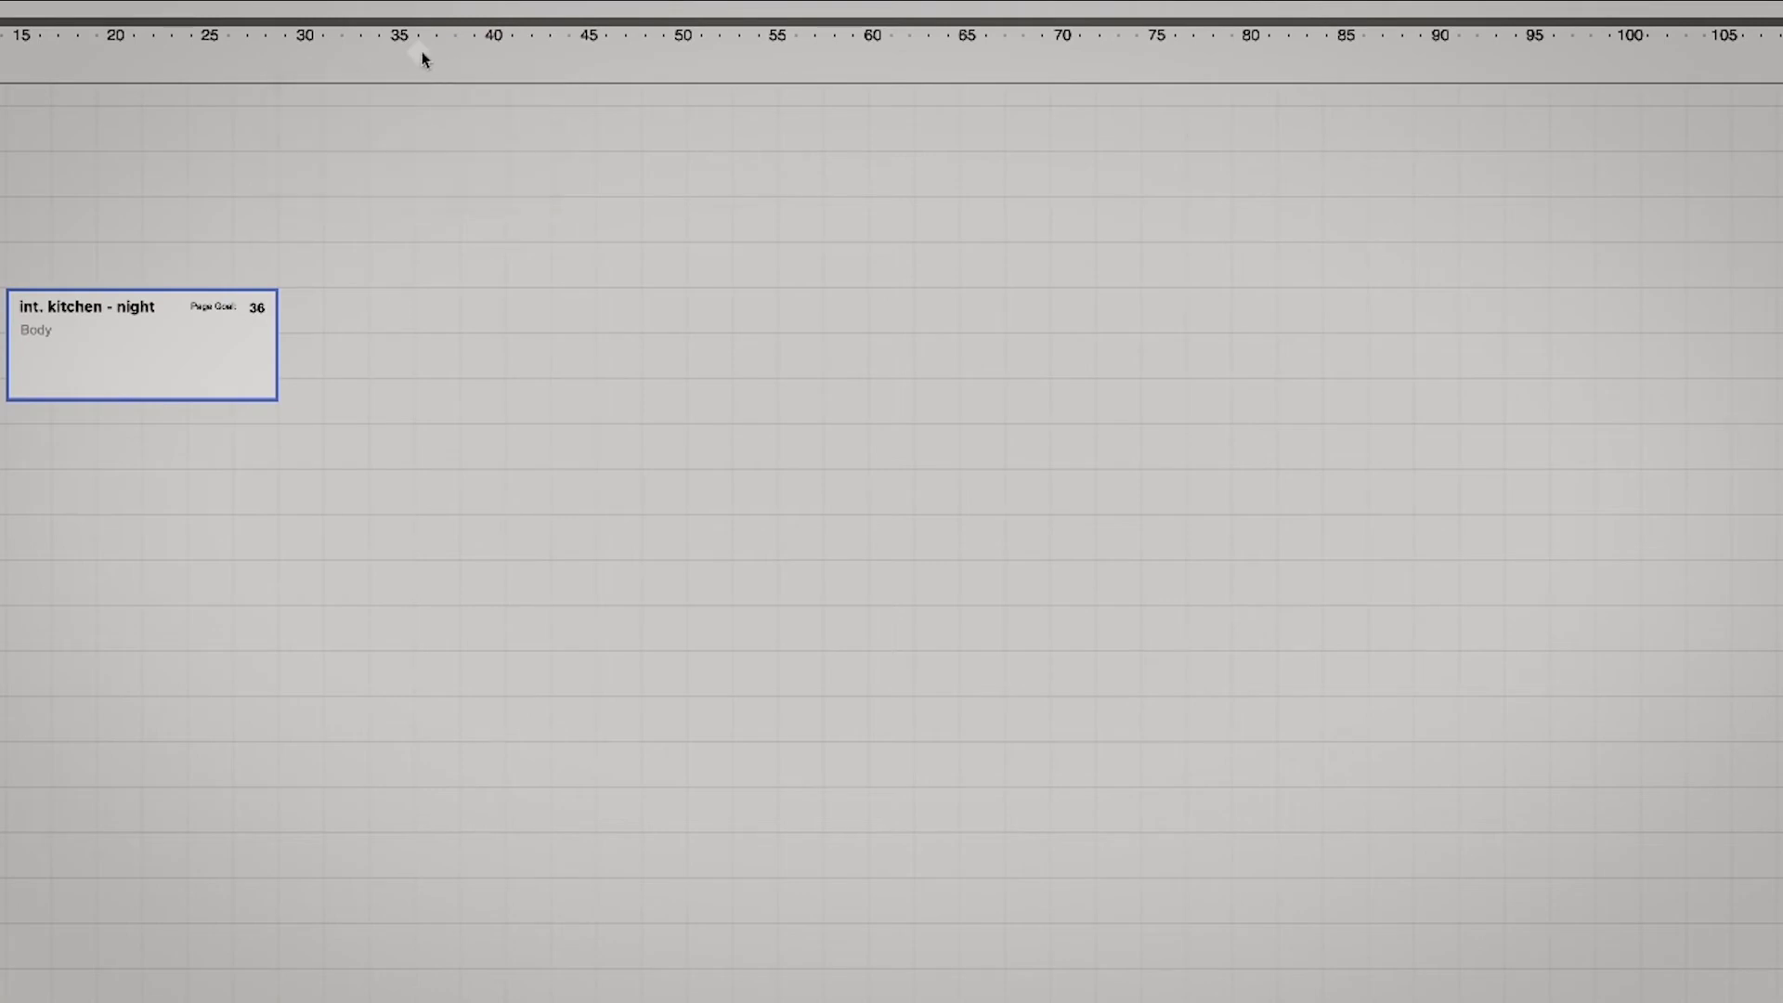
pyautogui.moveTo(422, 60)
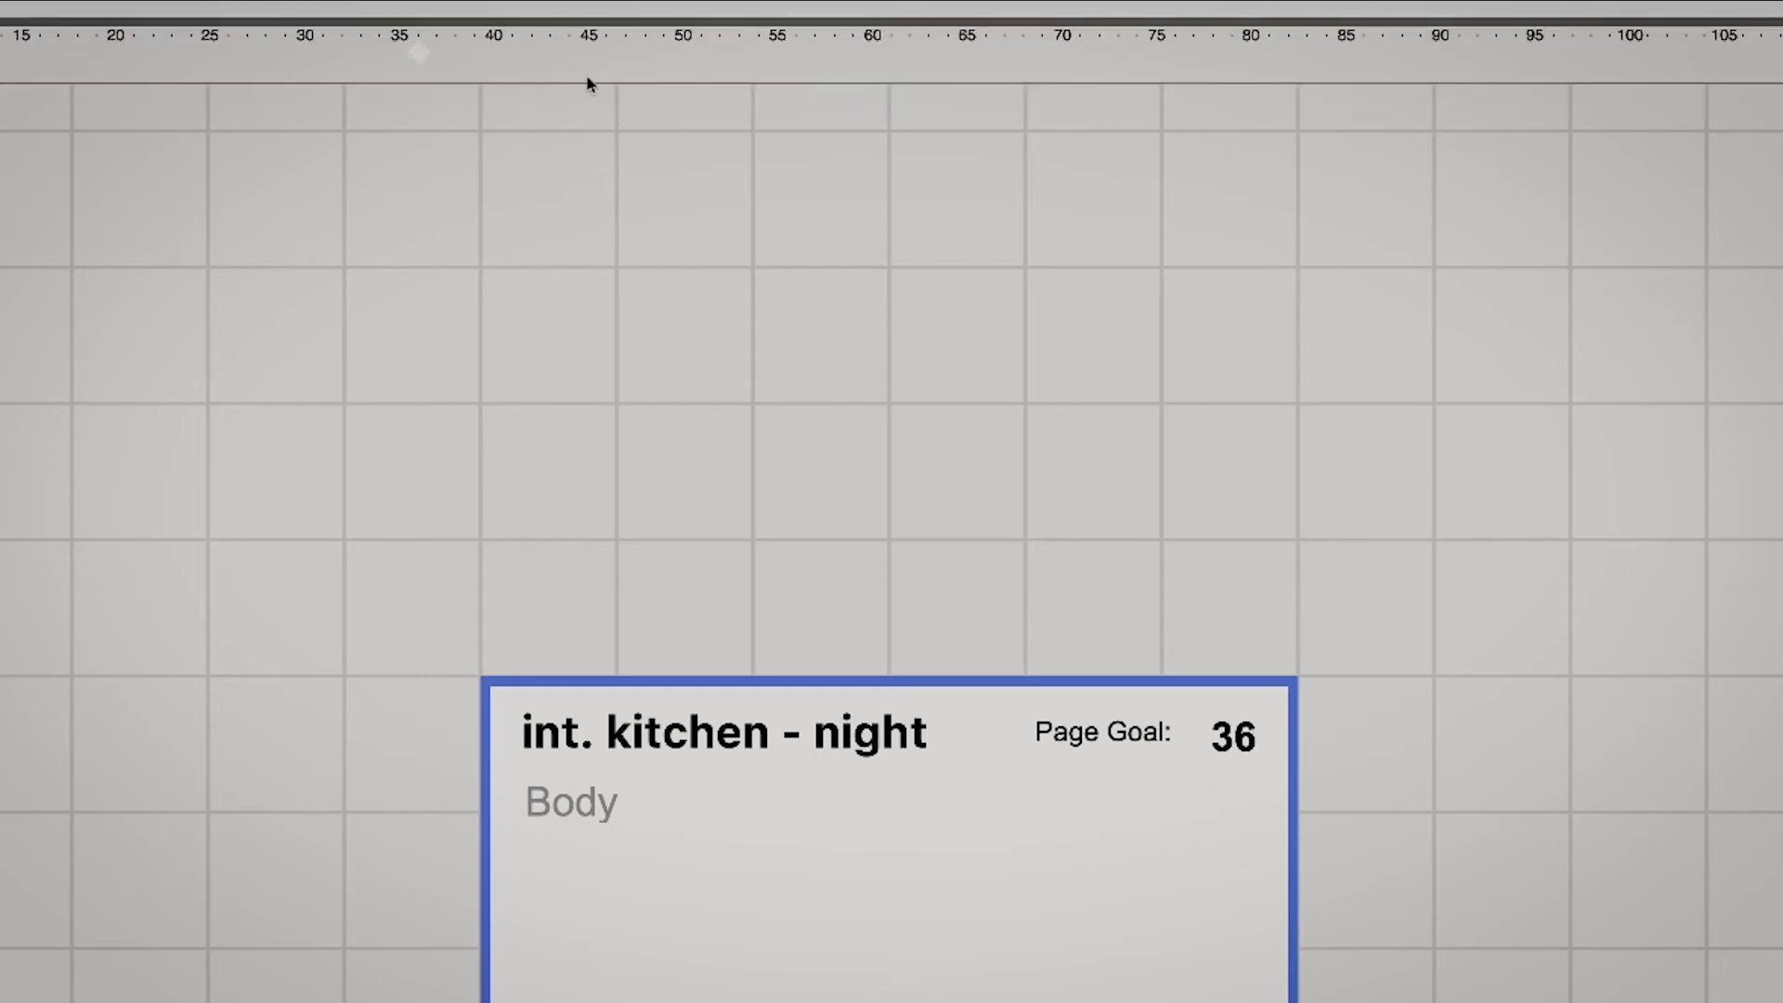
pyautogui.moveTo(419, 55)
pyautogui.mouseDown()
pyautogui.moveTo(908, 60)
pyautogui.moveTo(54, 43)
pyautogui.moveTo(908, 61)
pyautogui.mouseUp()
# - Switch through Page, Normal and Scene views, ending back in Script - Page View
pyautogui.moveTo(86, 6)
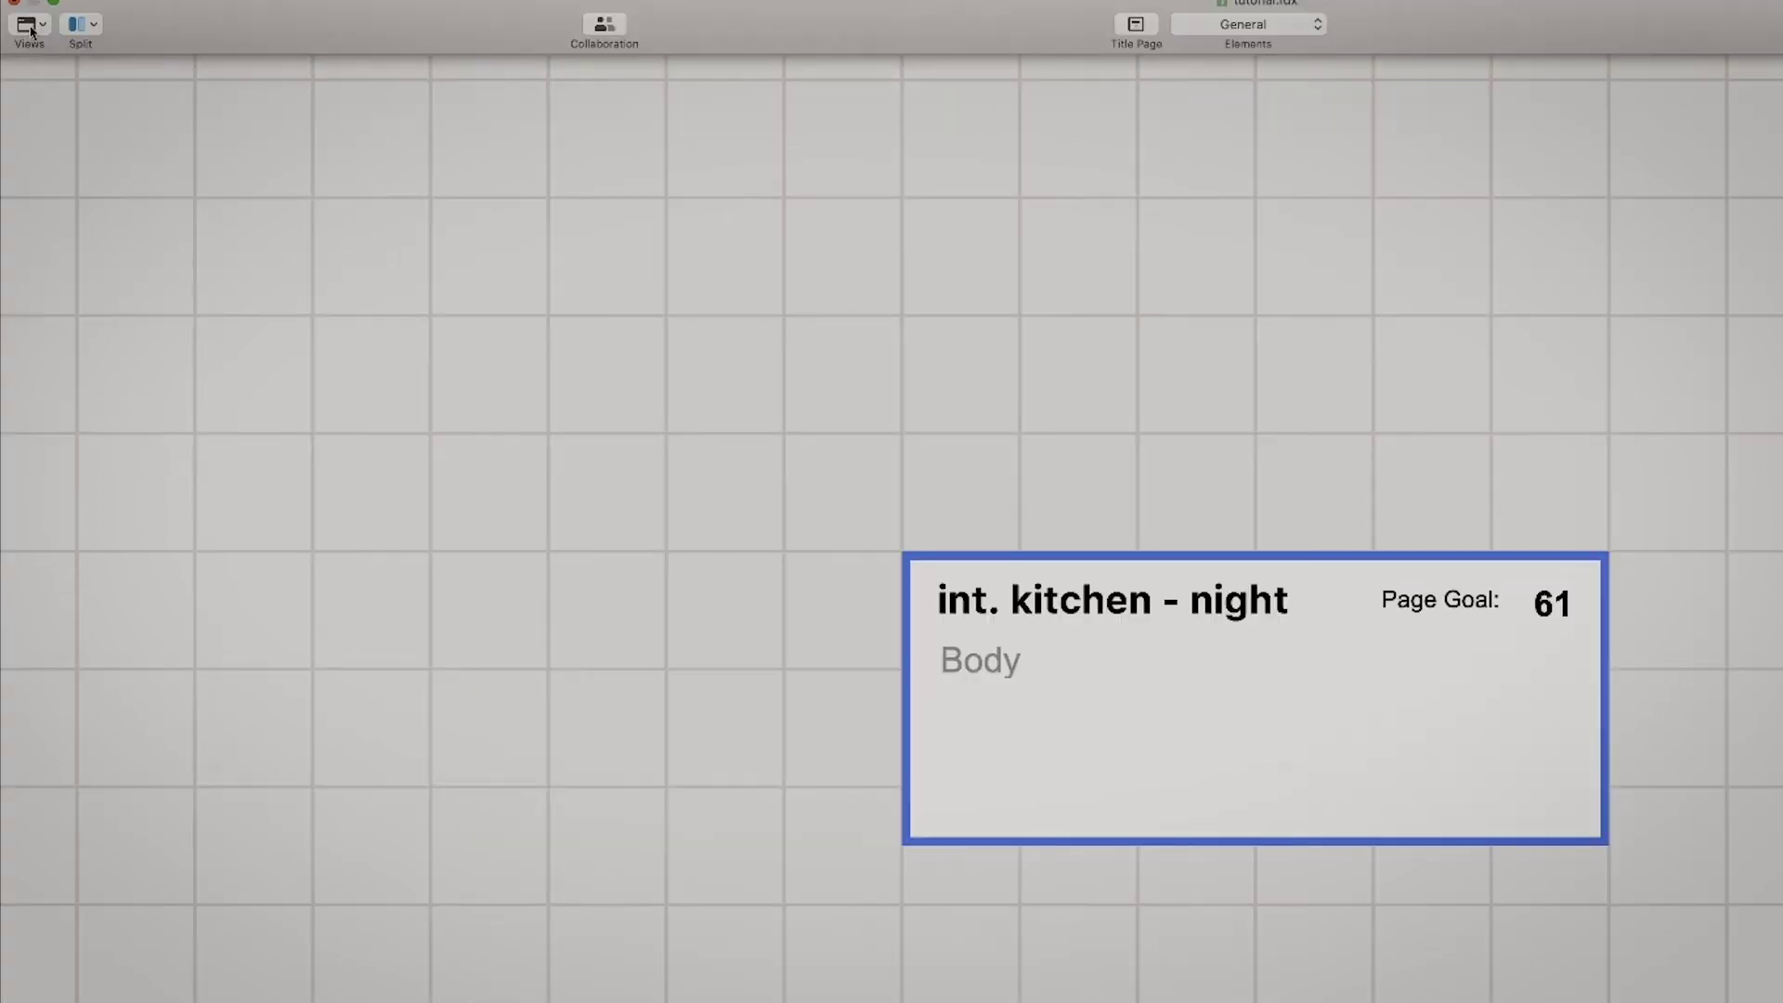
pyautogui.click(41, 26)
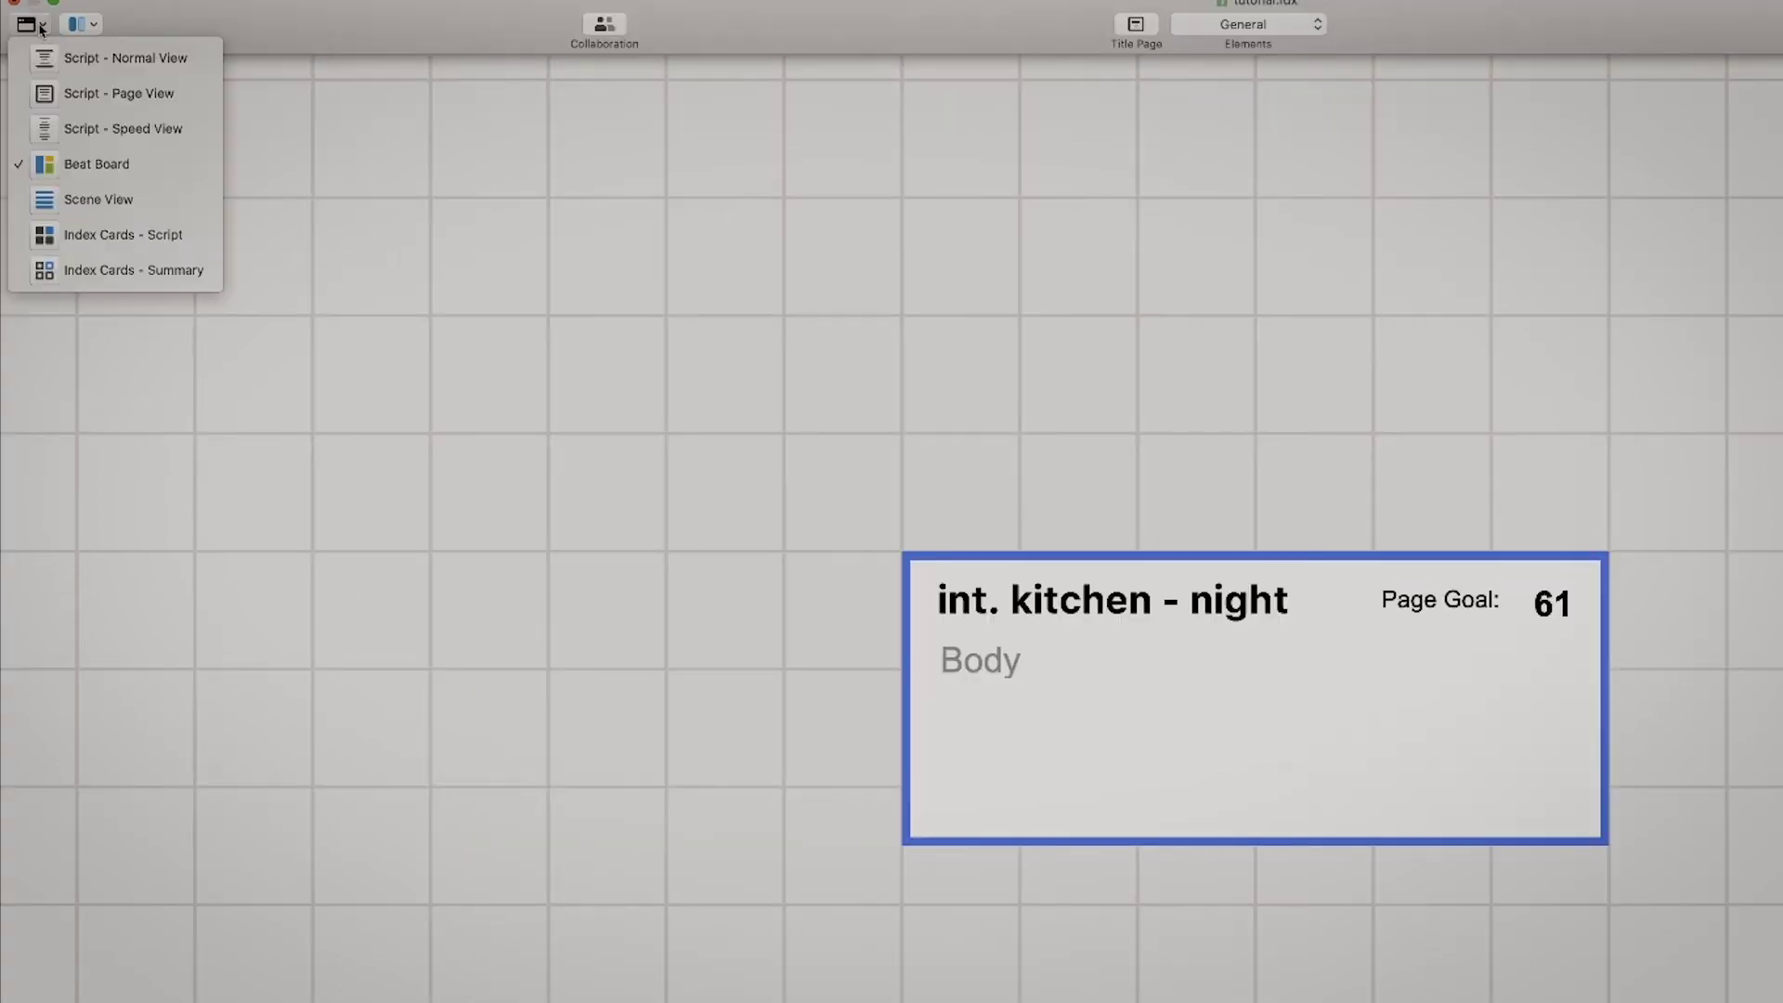
pyautogui.click(43, 93)
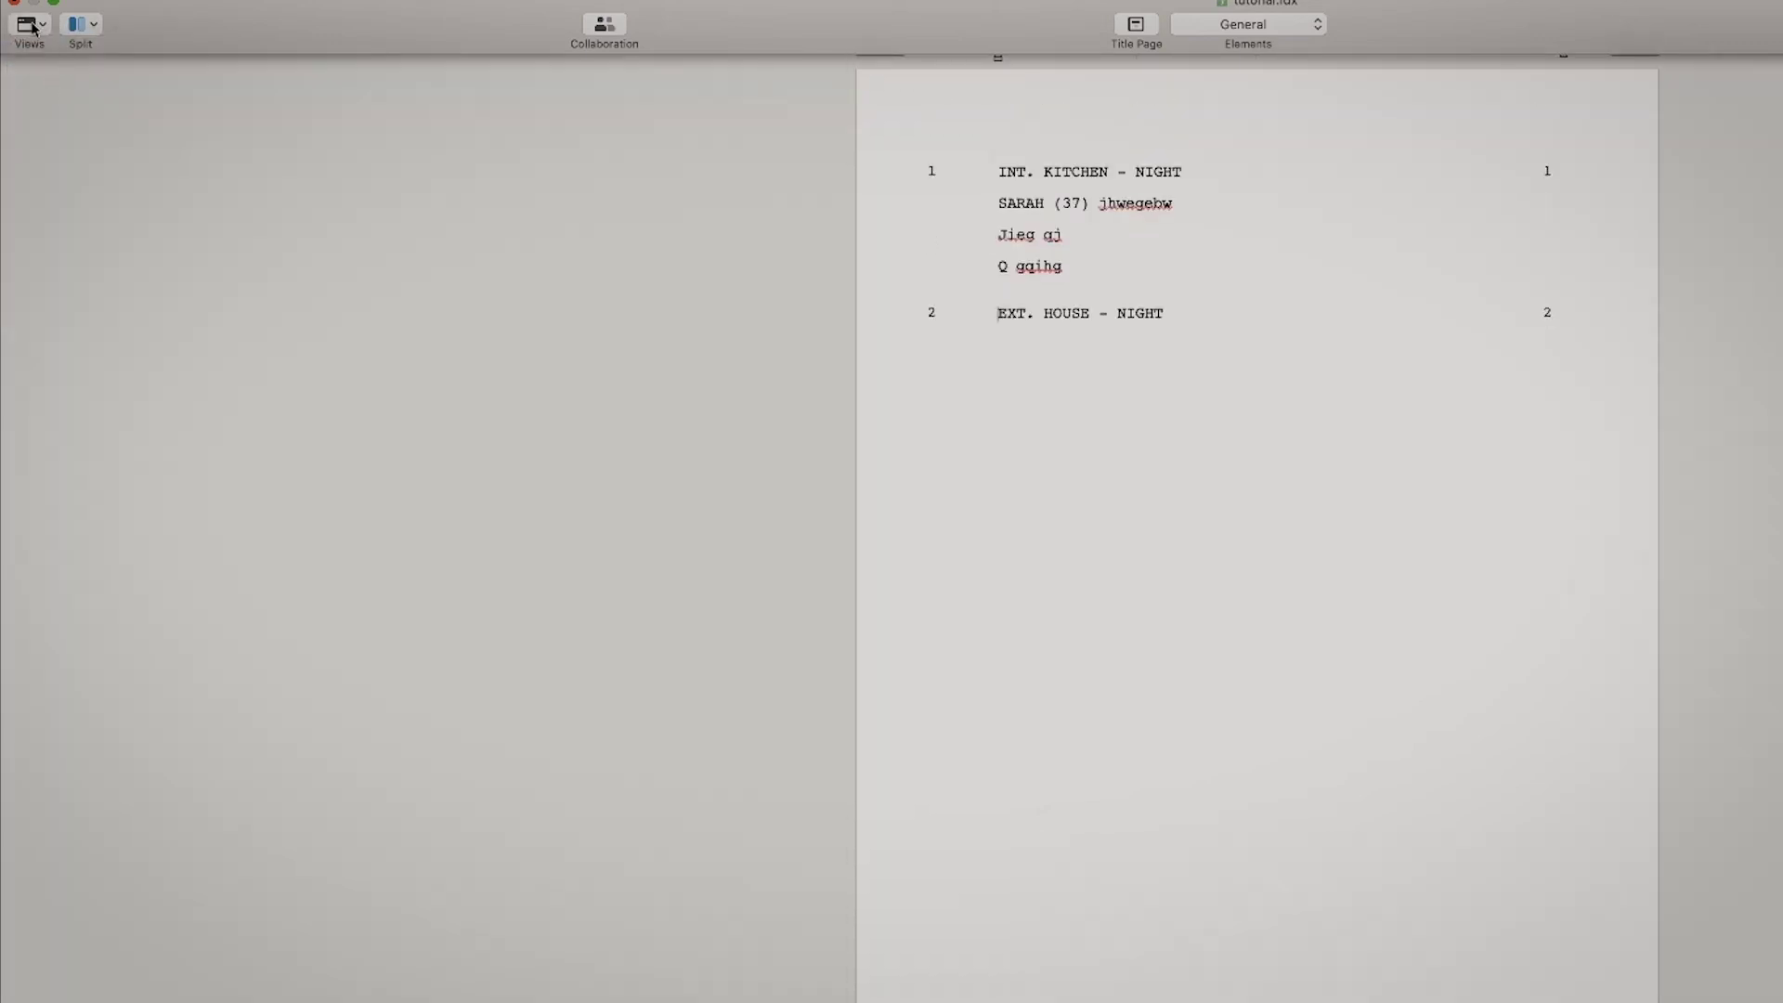
pyautogui.click(32, 26)
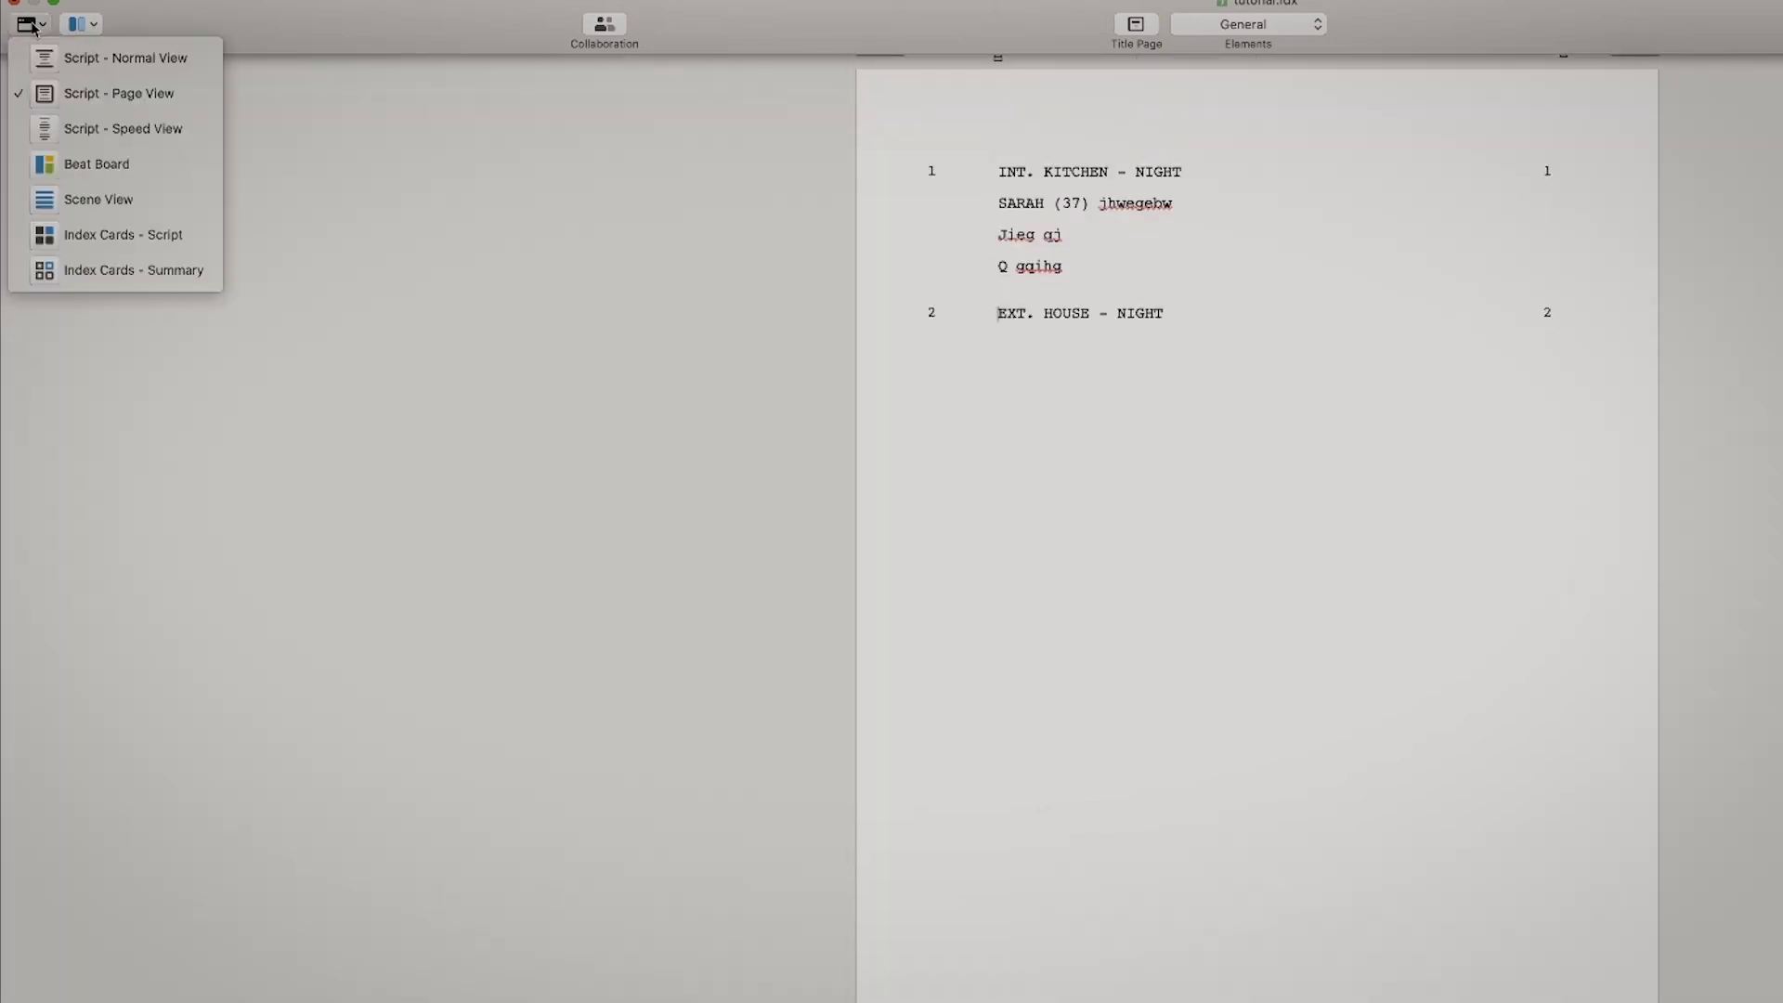
pyautogui.click(128, 57)
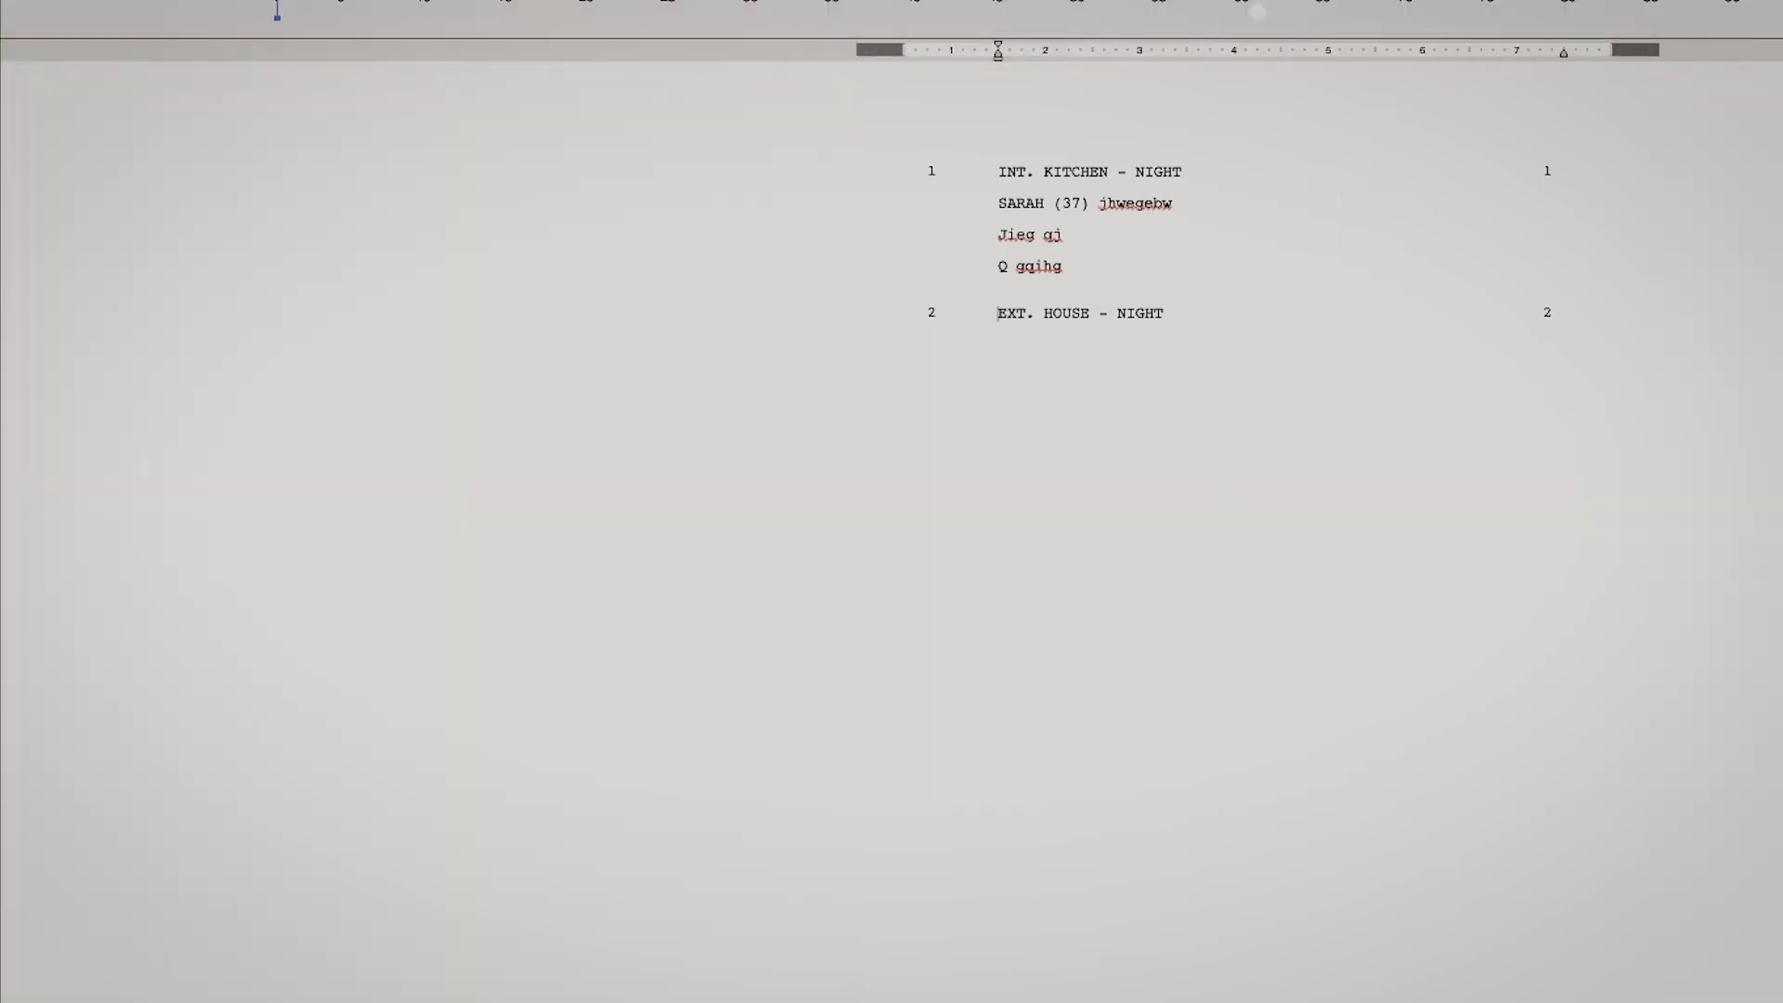
pyautogui.click(37, 28)
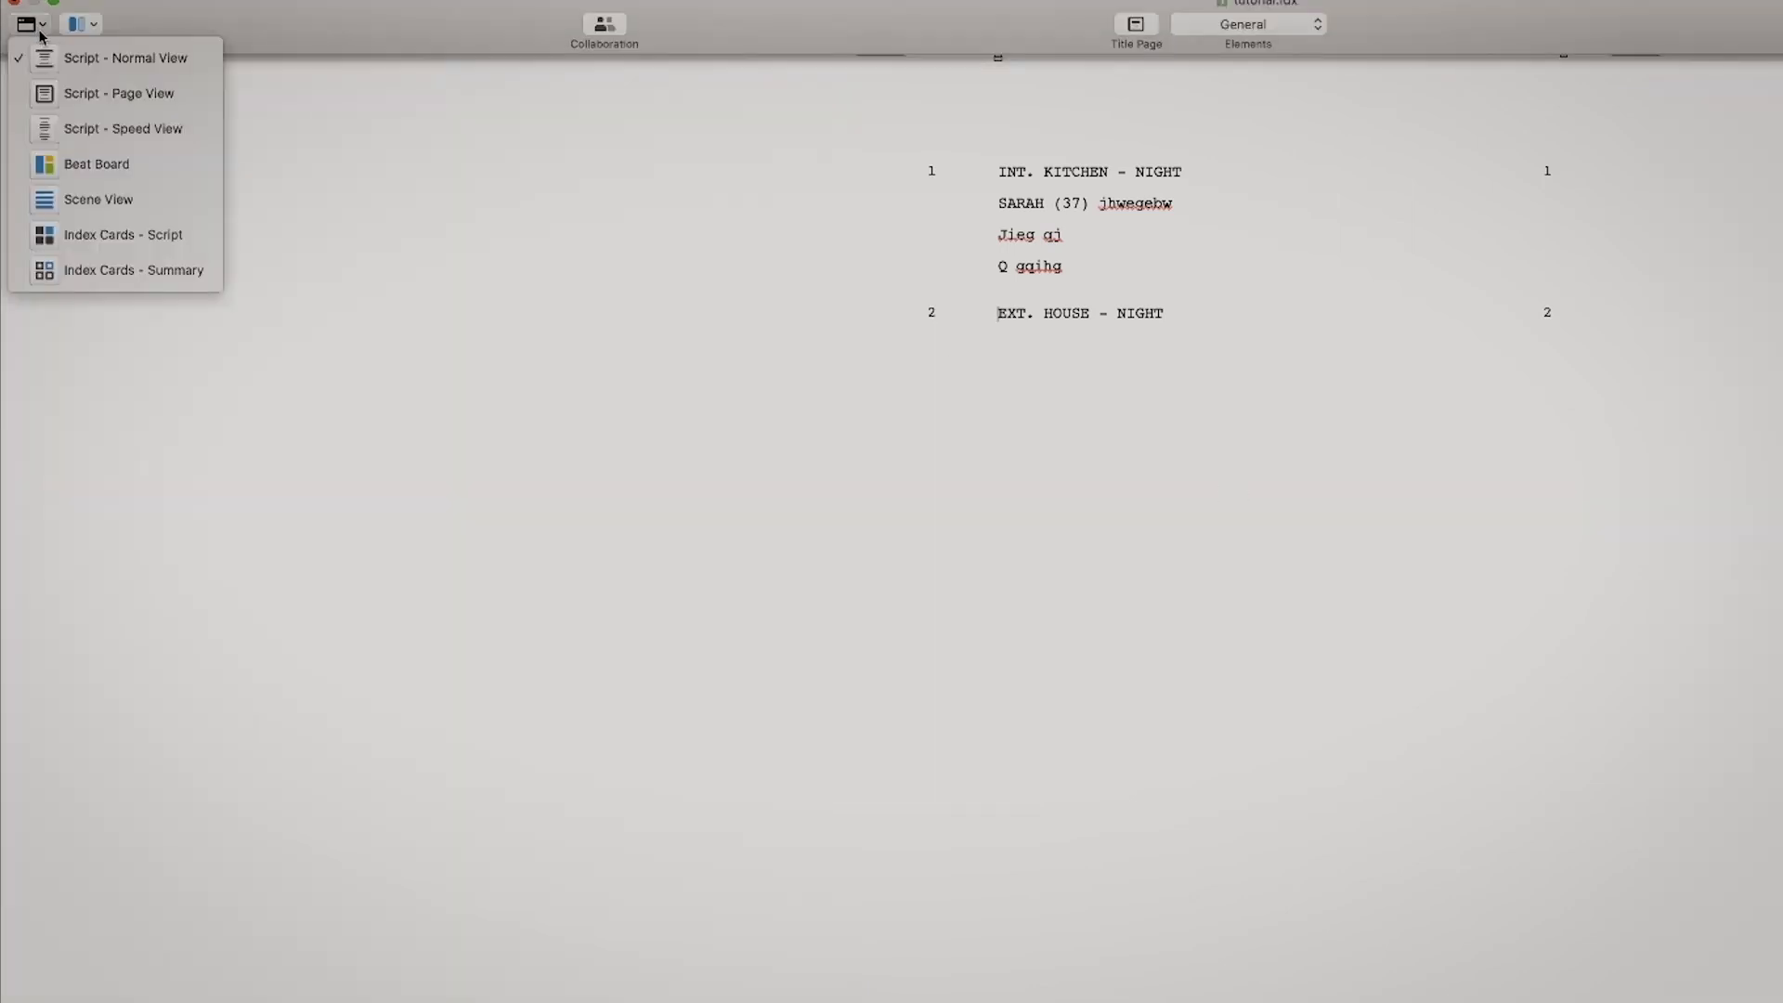
pyautogui.click(62, 199)
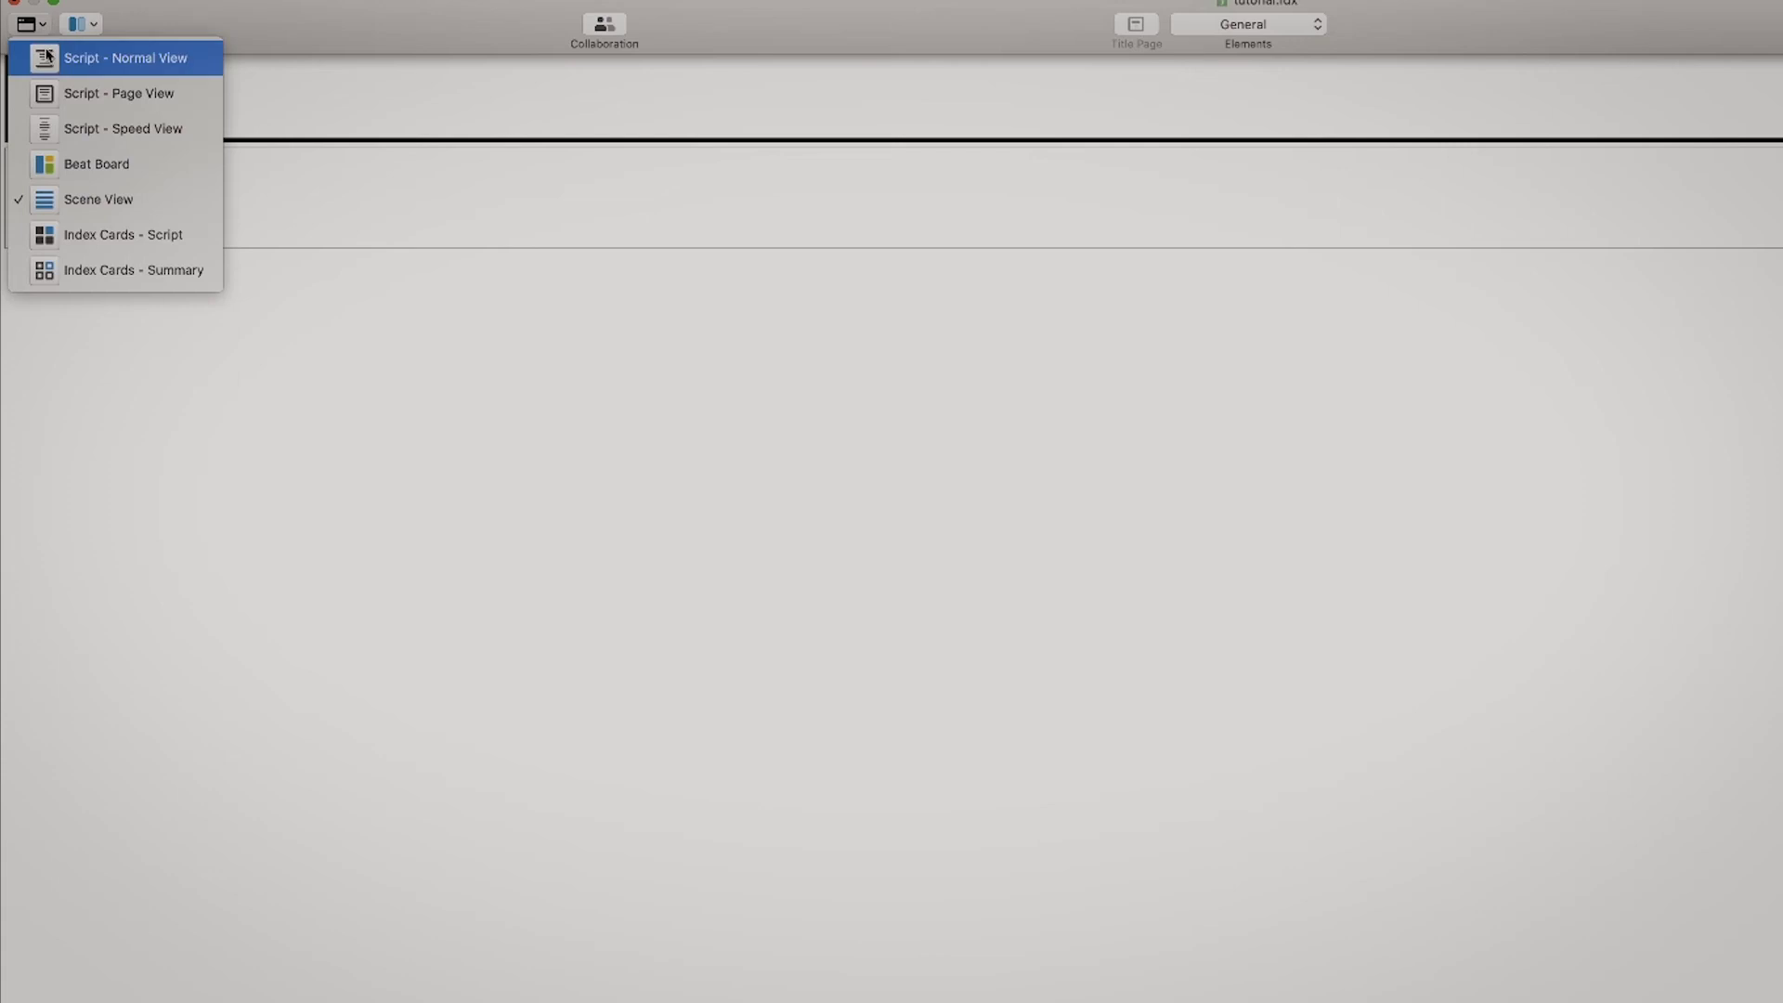
pyautogui.click(49, 92)
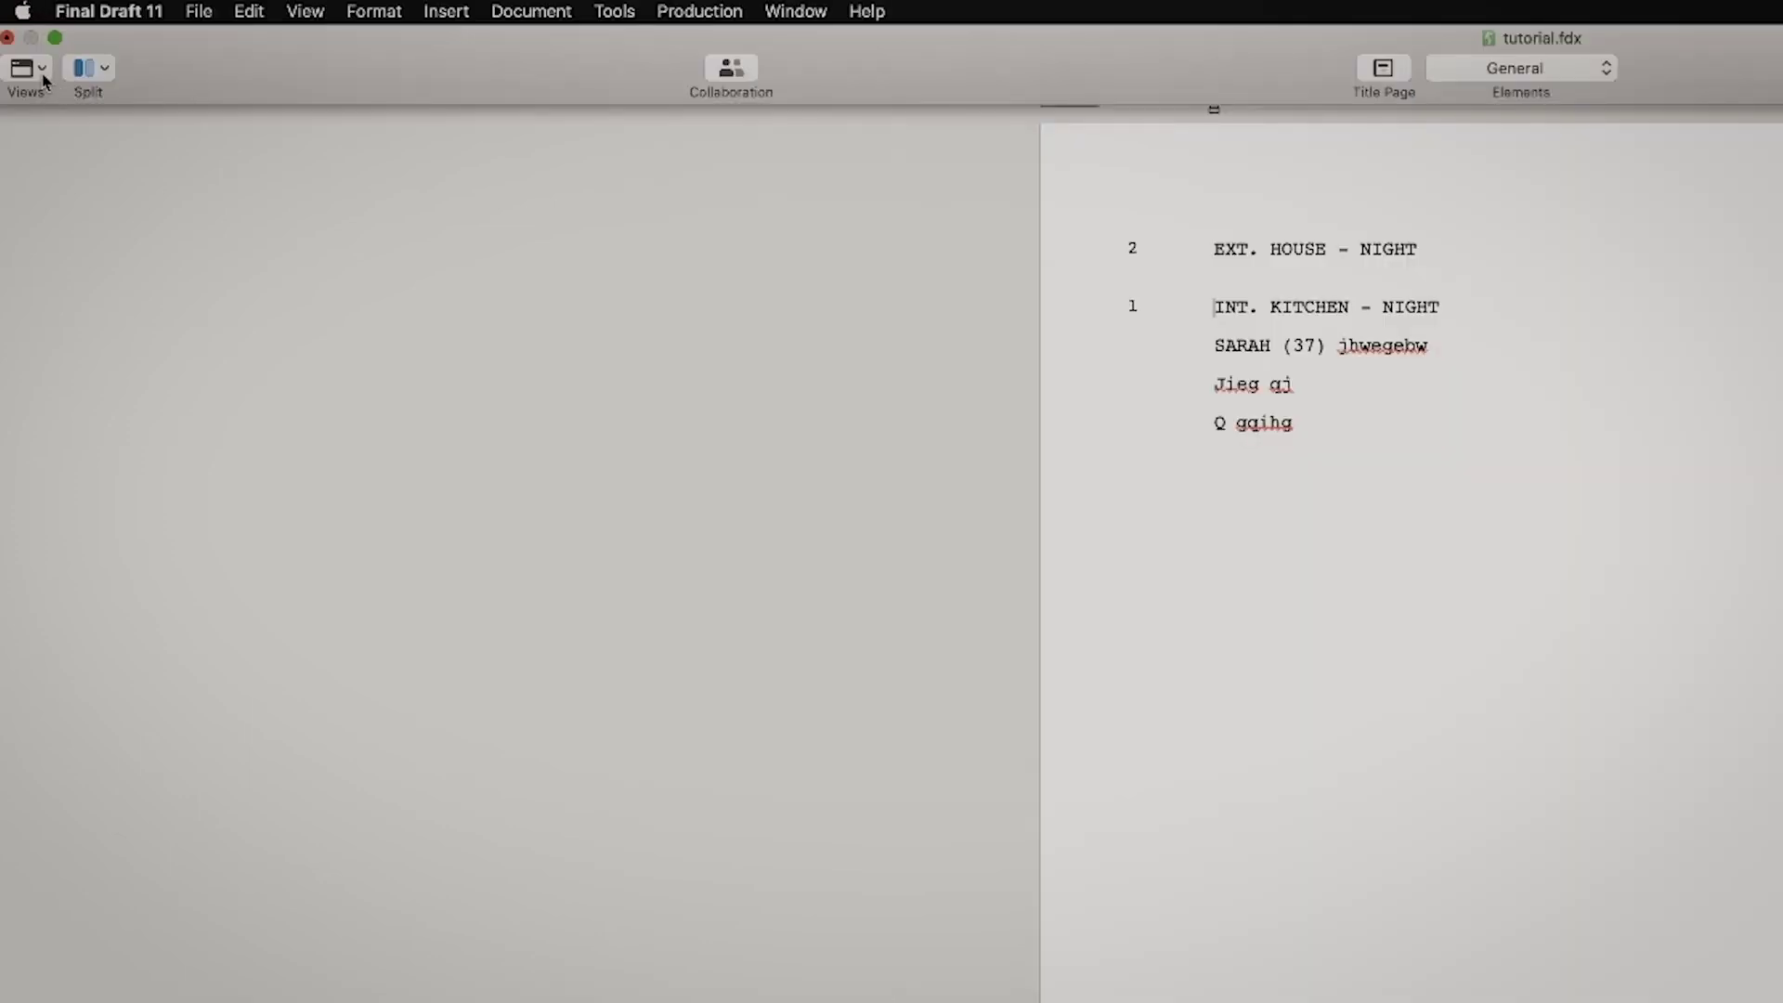
pyautogui.click(42, 78)
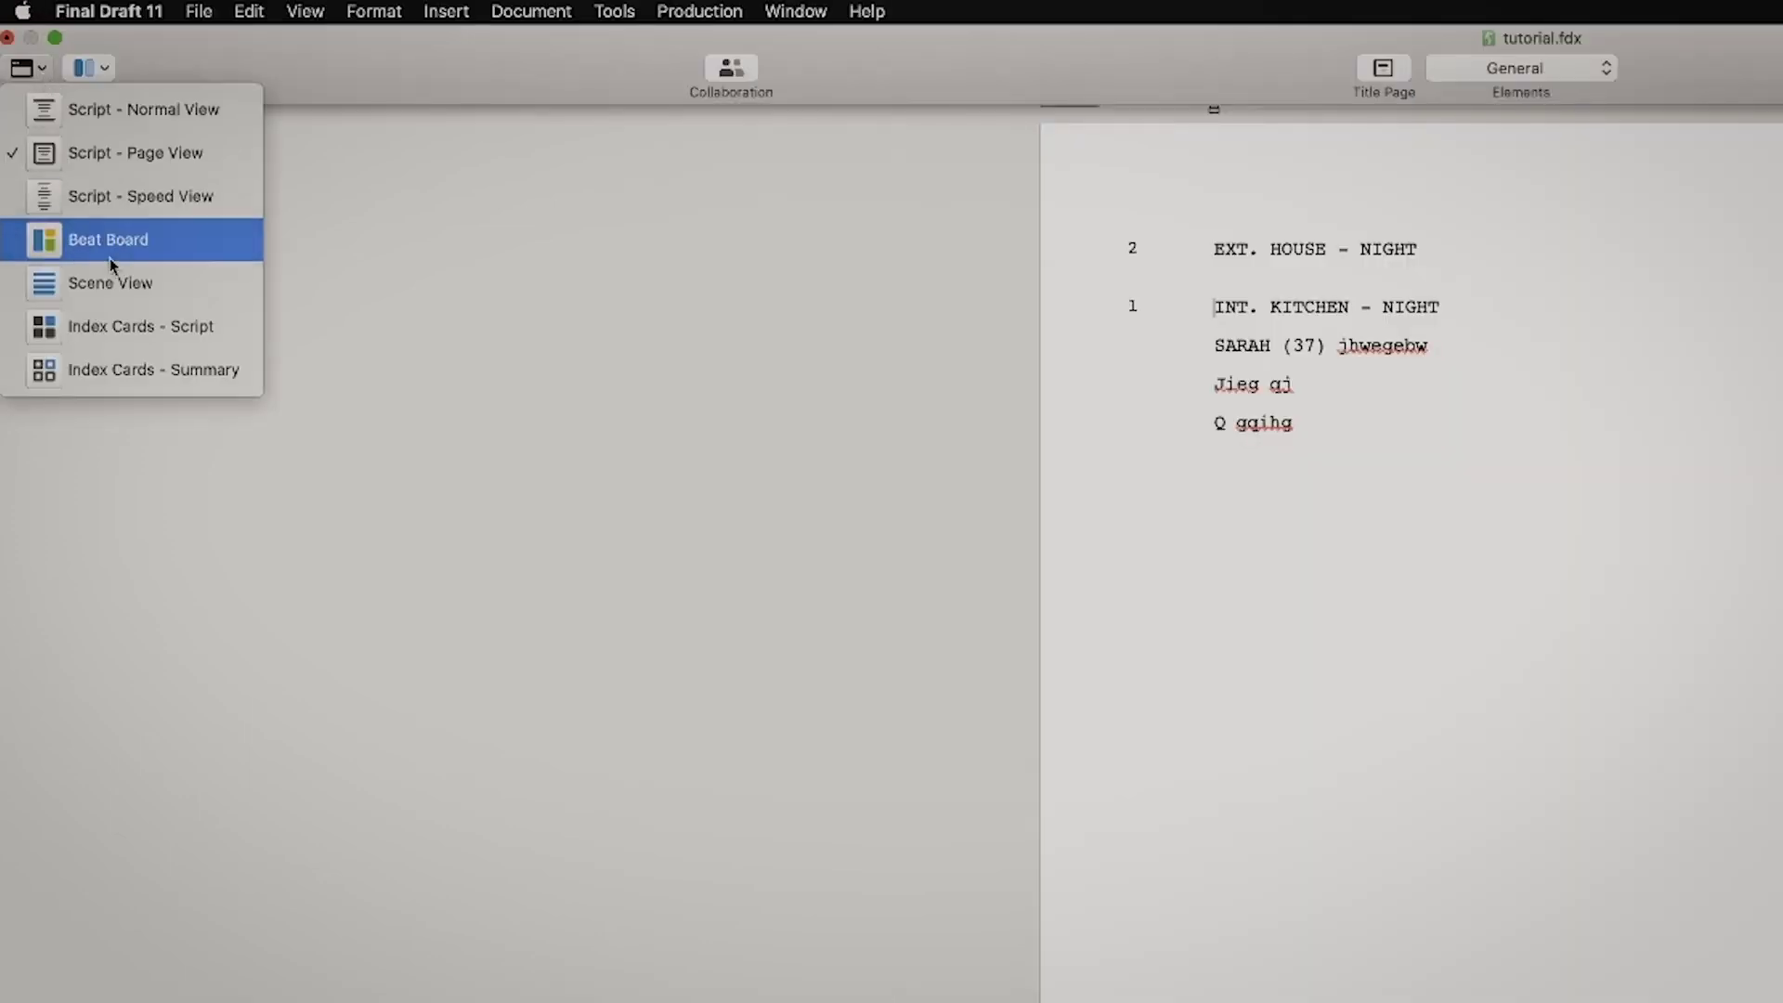
pyautogui.click(107, 324)
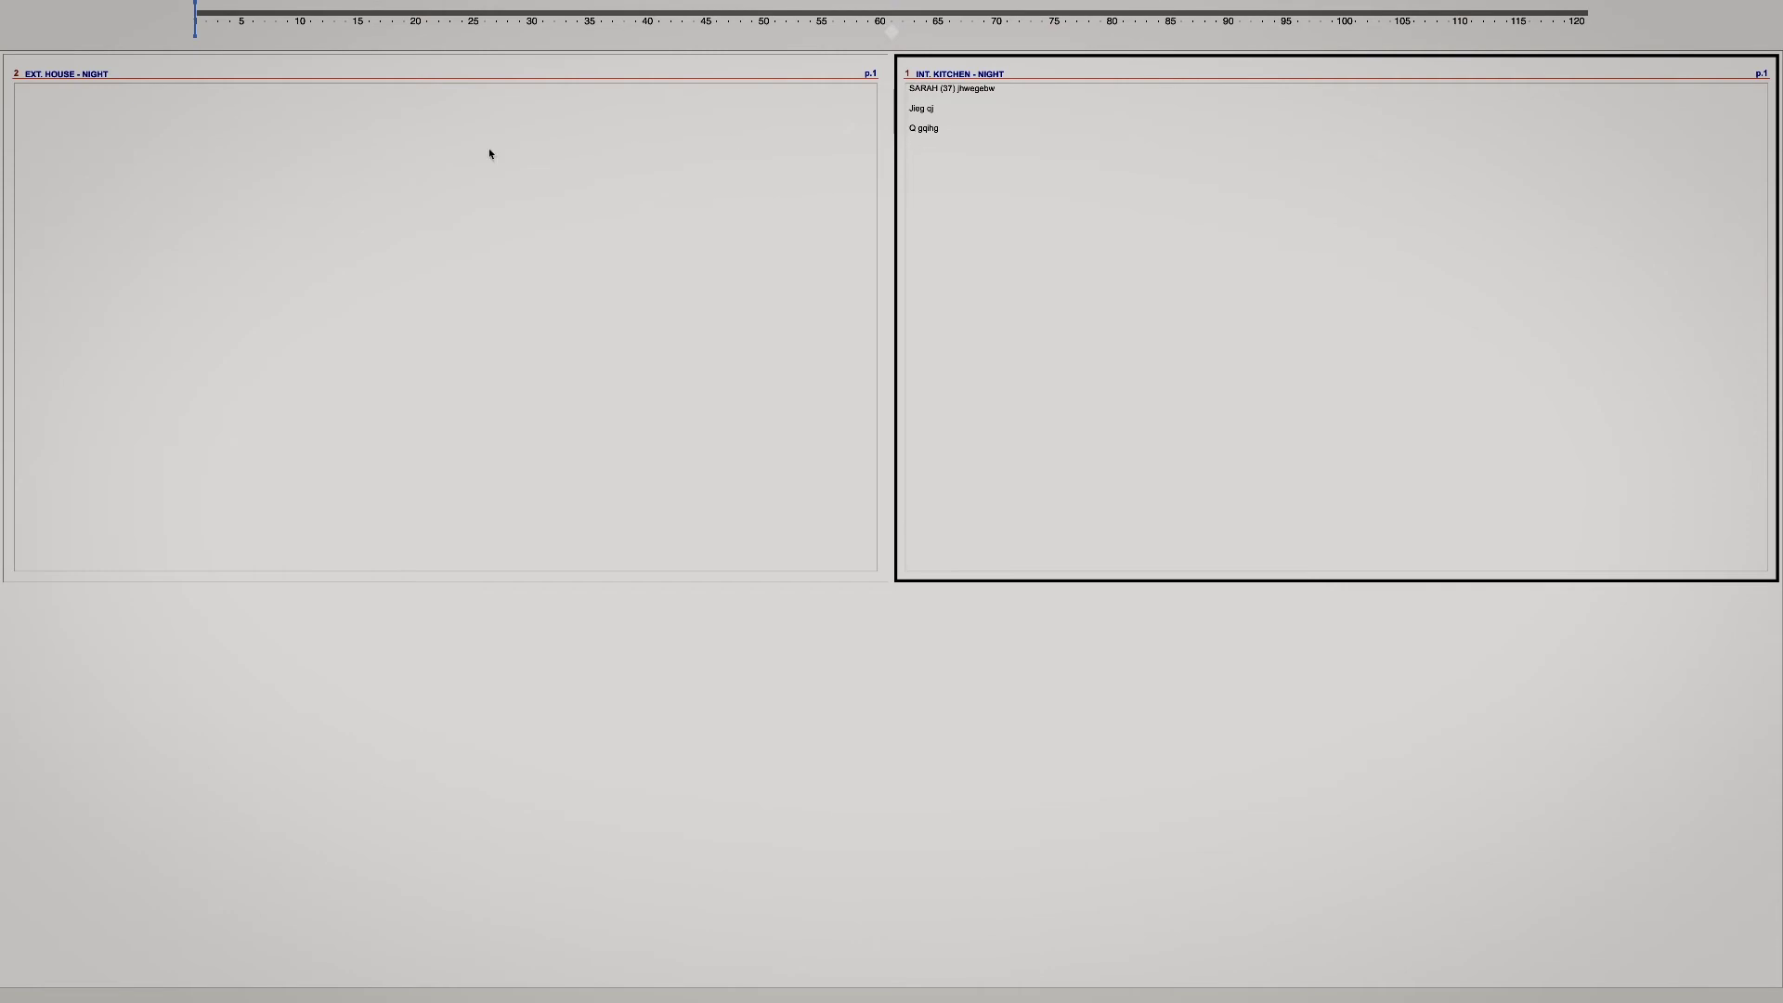
pyautogui.moveTo(70, 5)
pyautogui.click(19, 40)
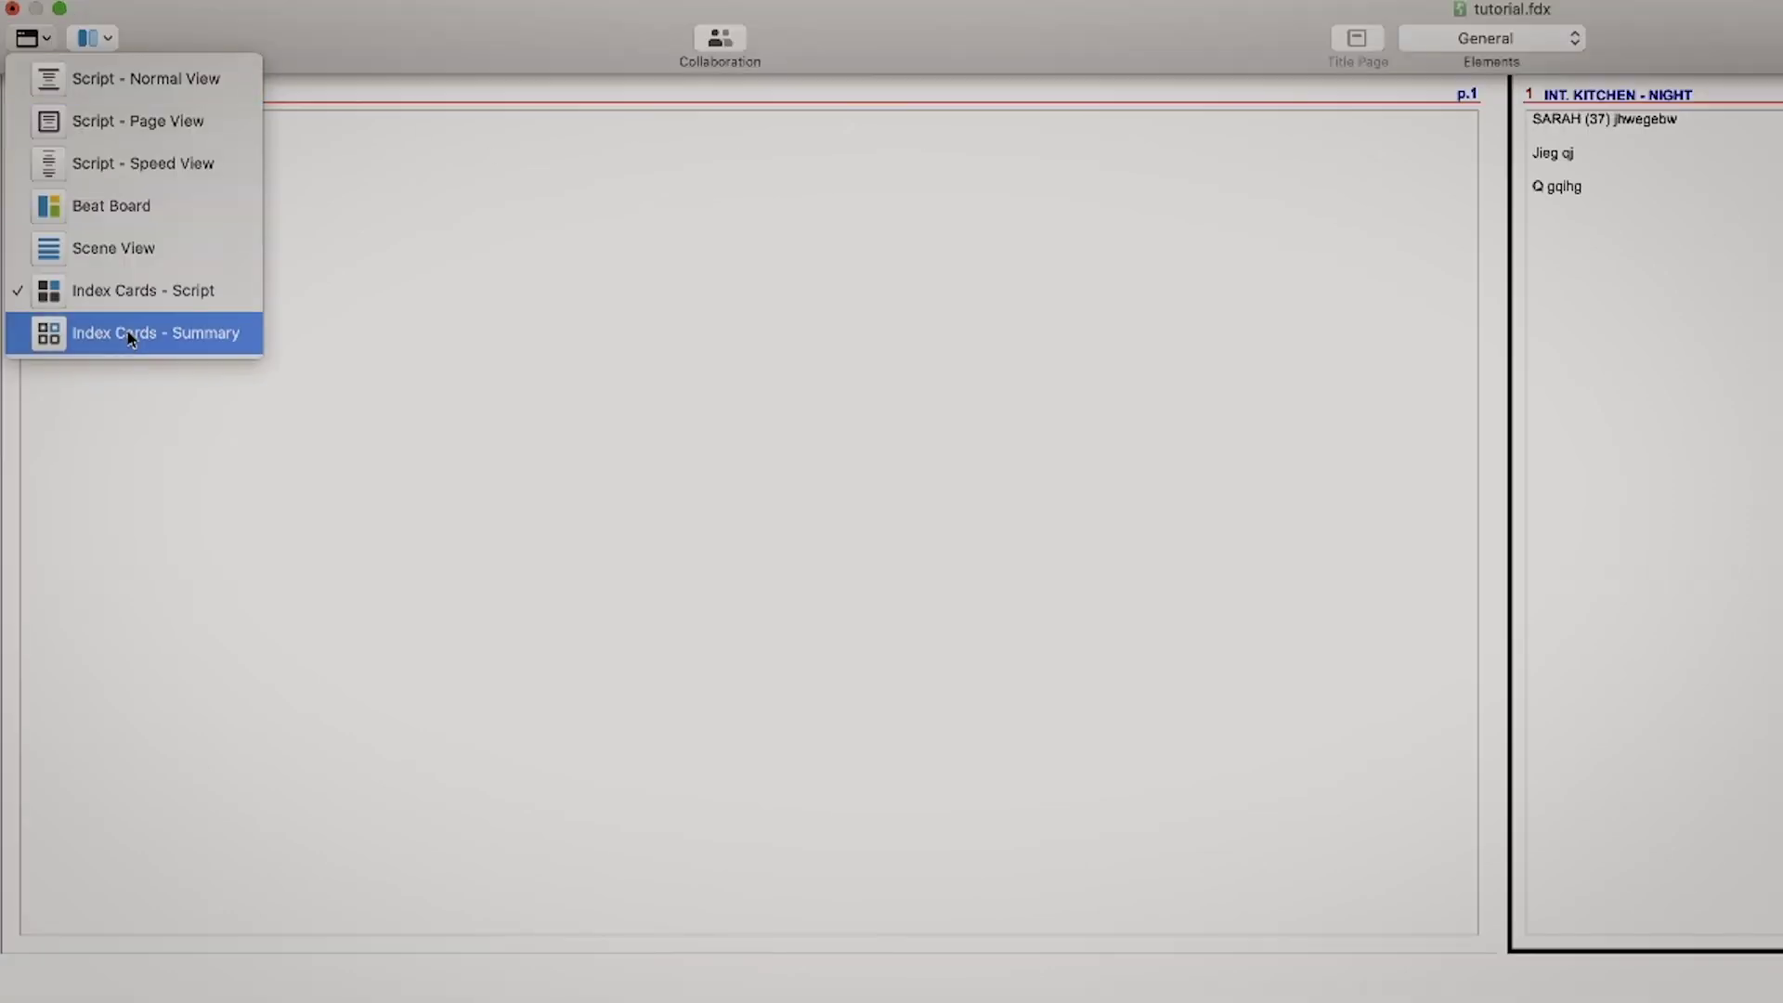
pyautogui.click(131, 336)
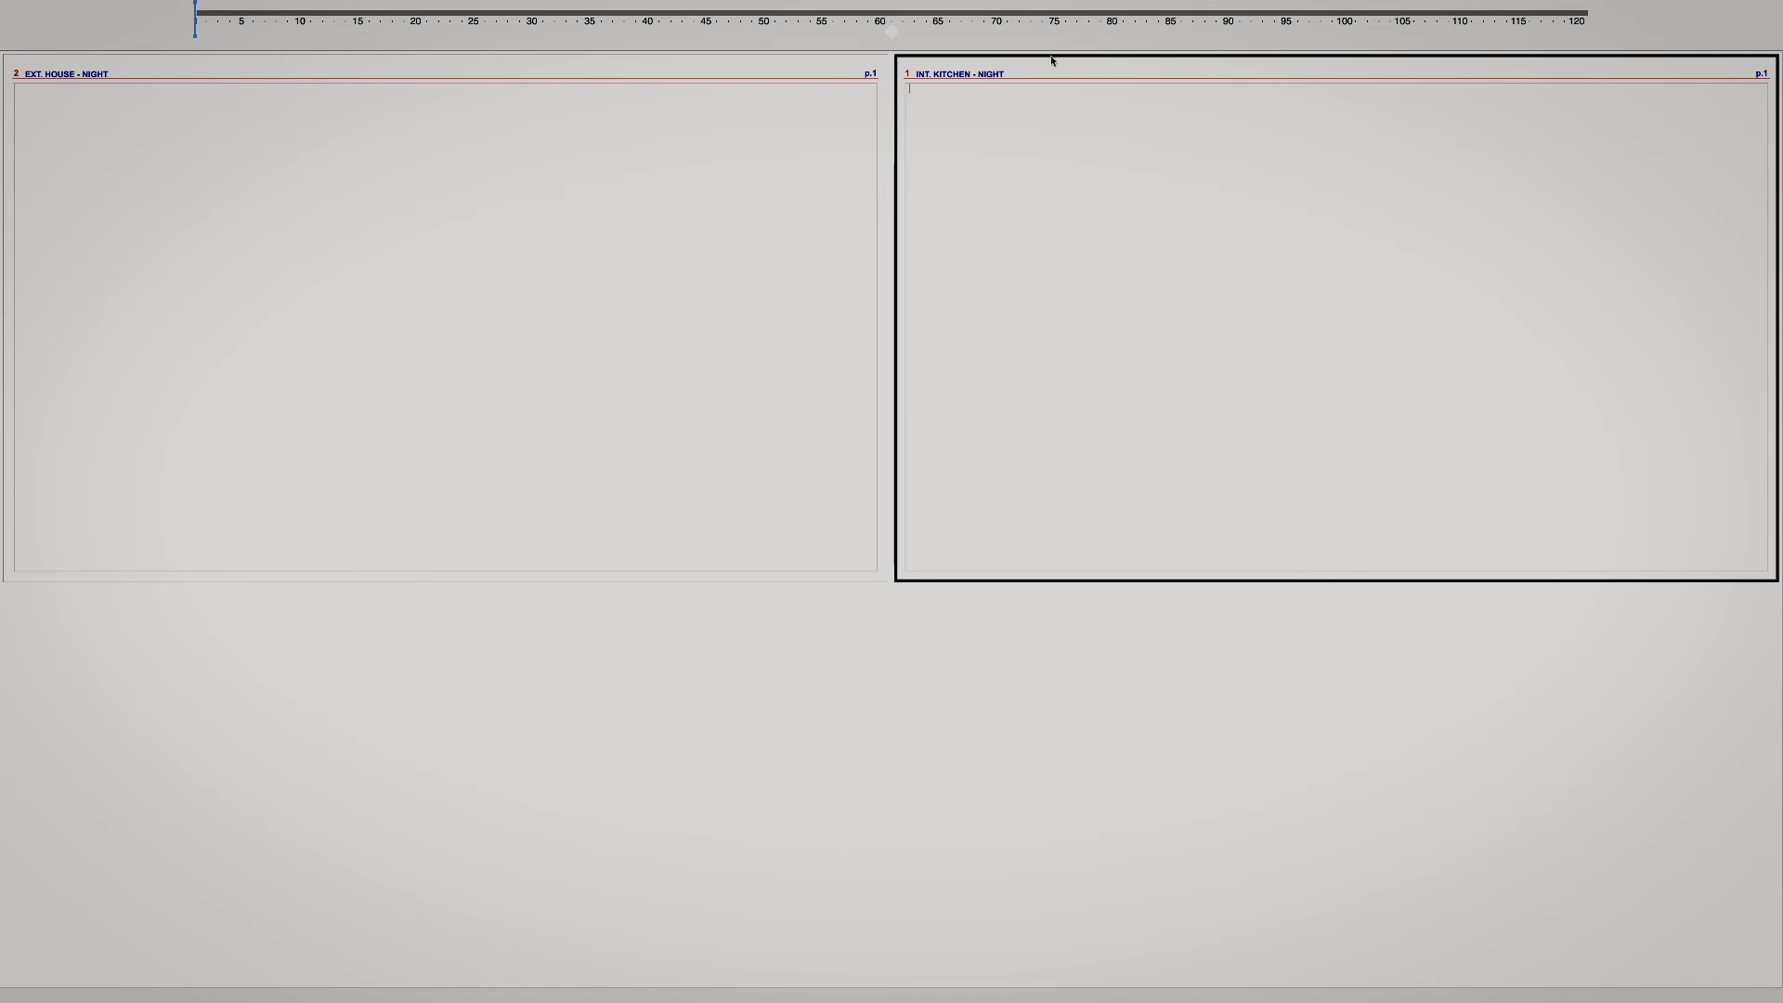
pyautogui.moveTo(121, 5)
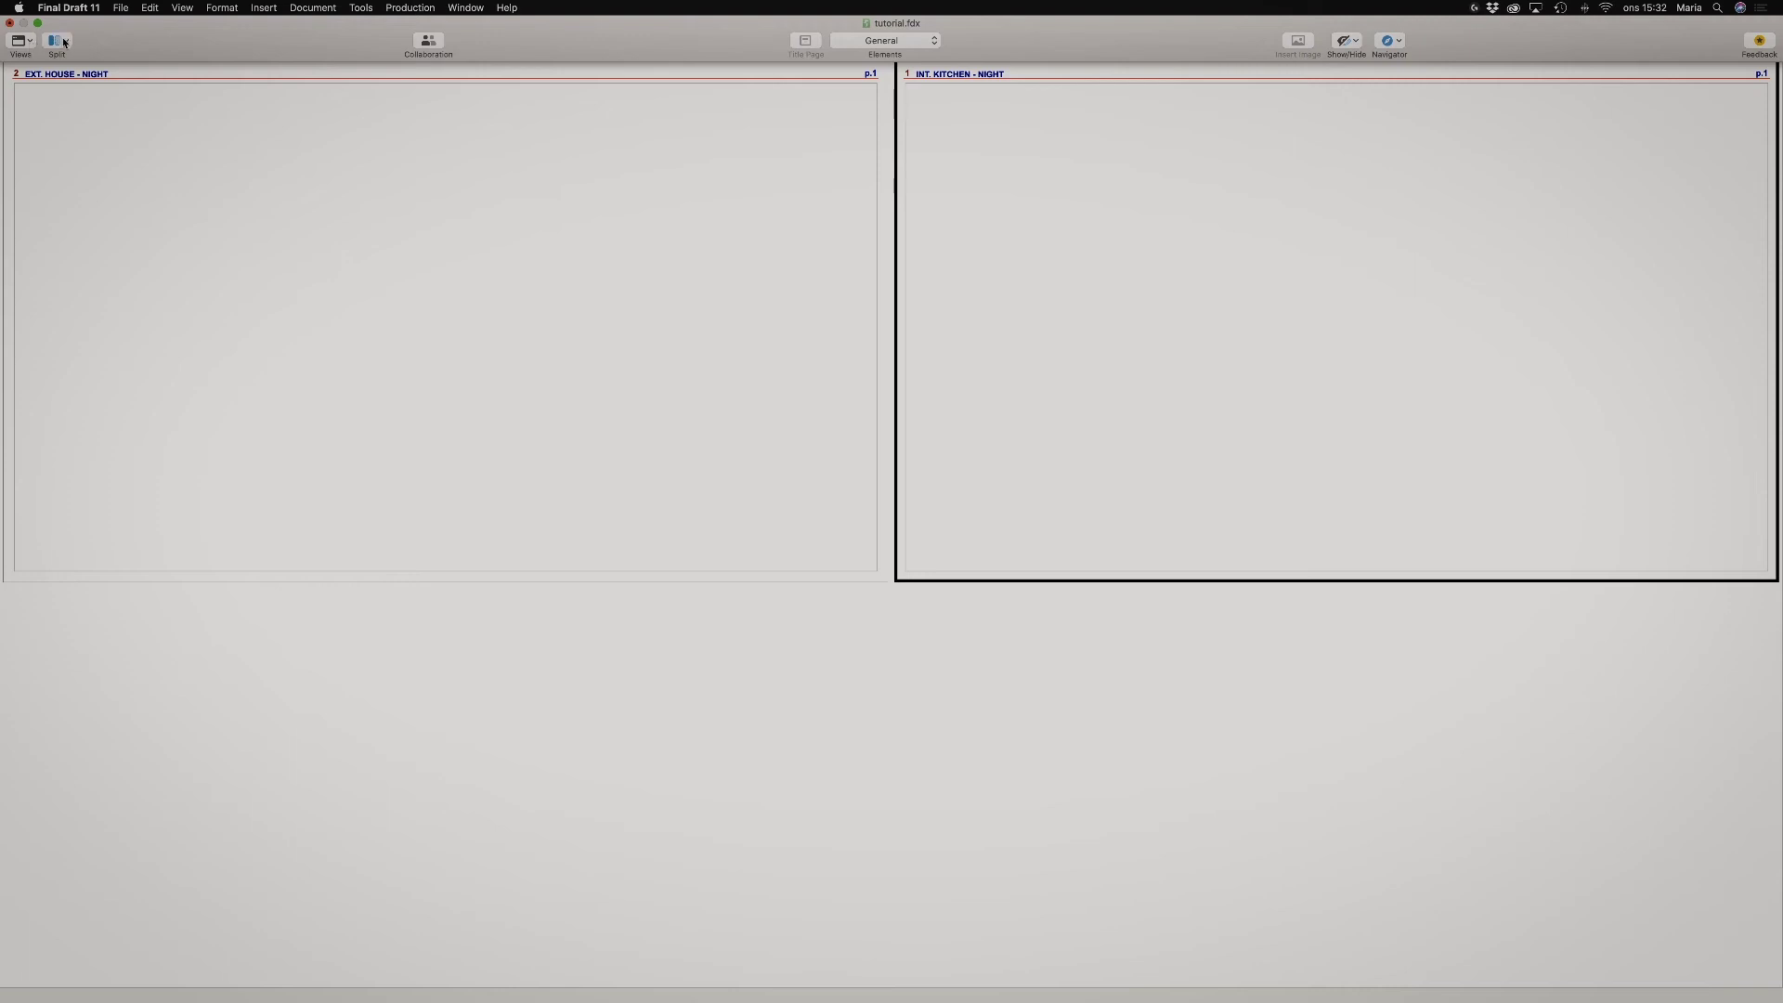
pyautogui.click(19, 40)
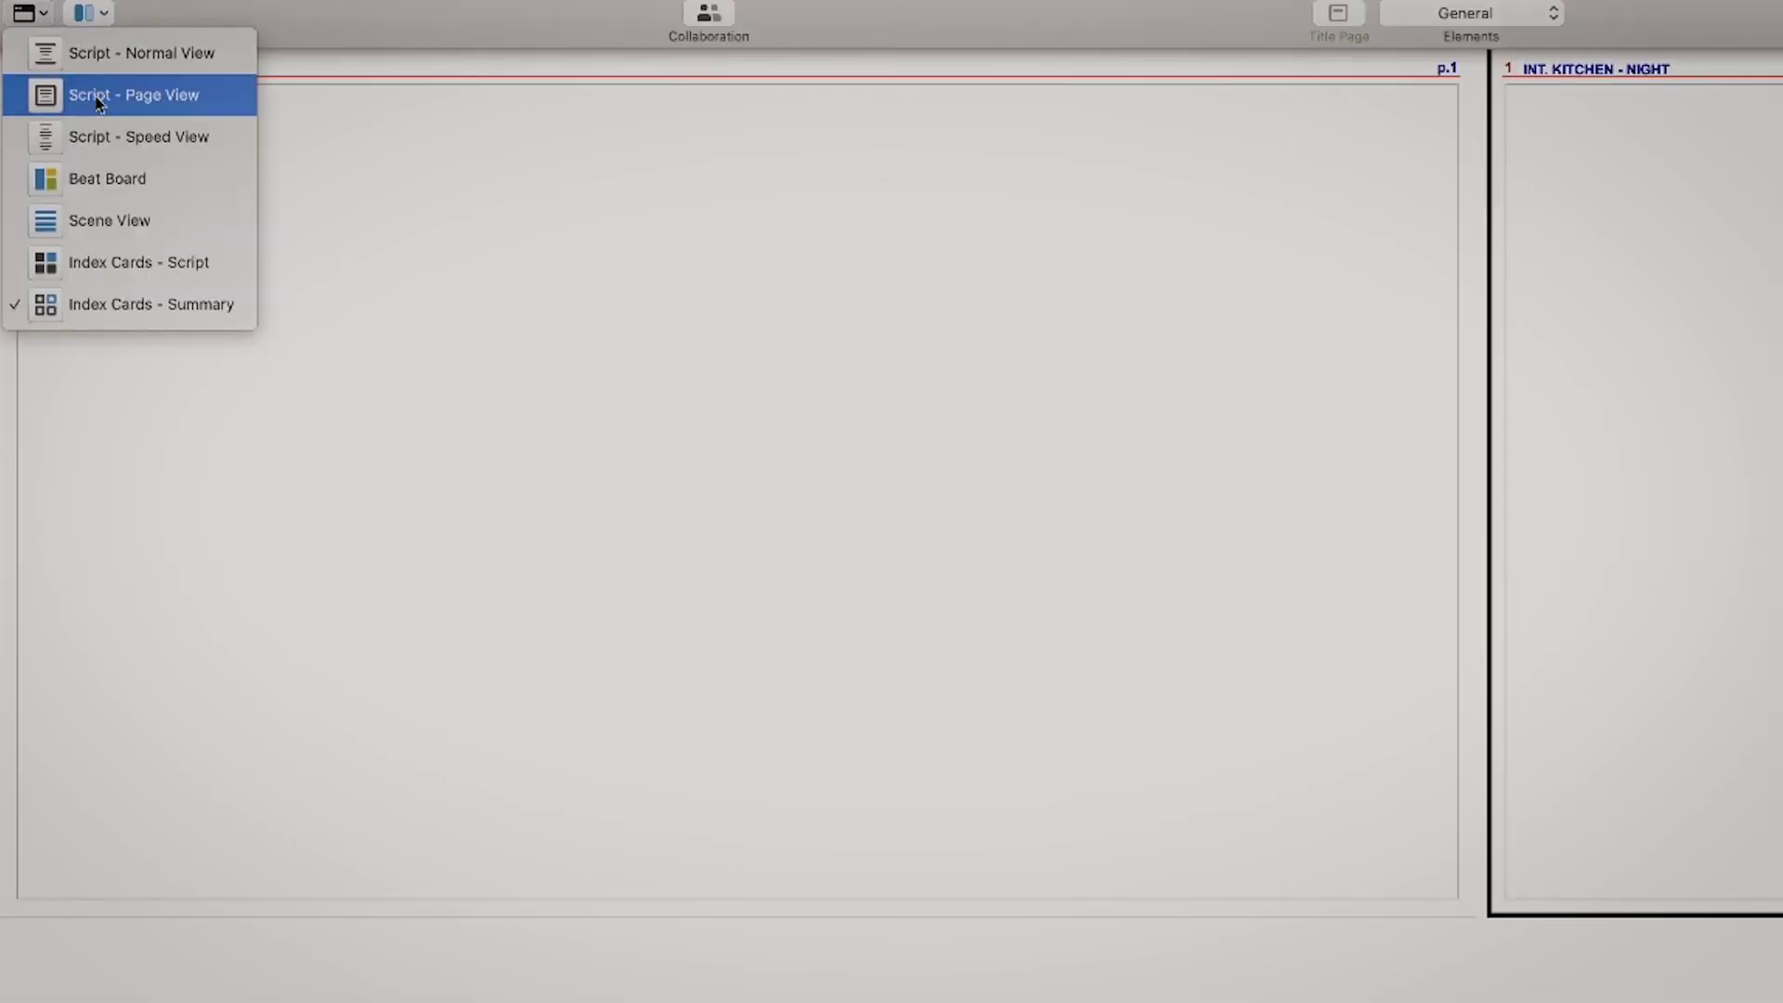
pyautogui.click(98, 103)
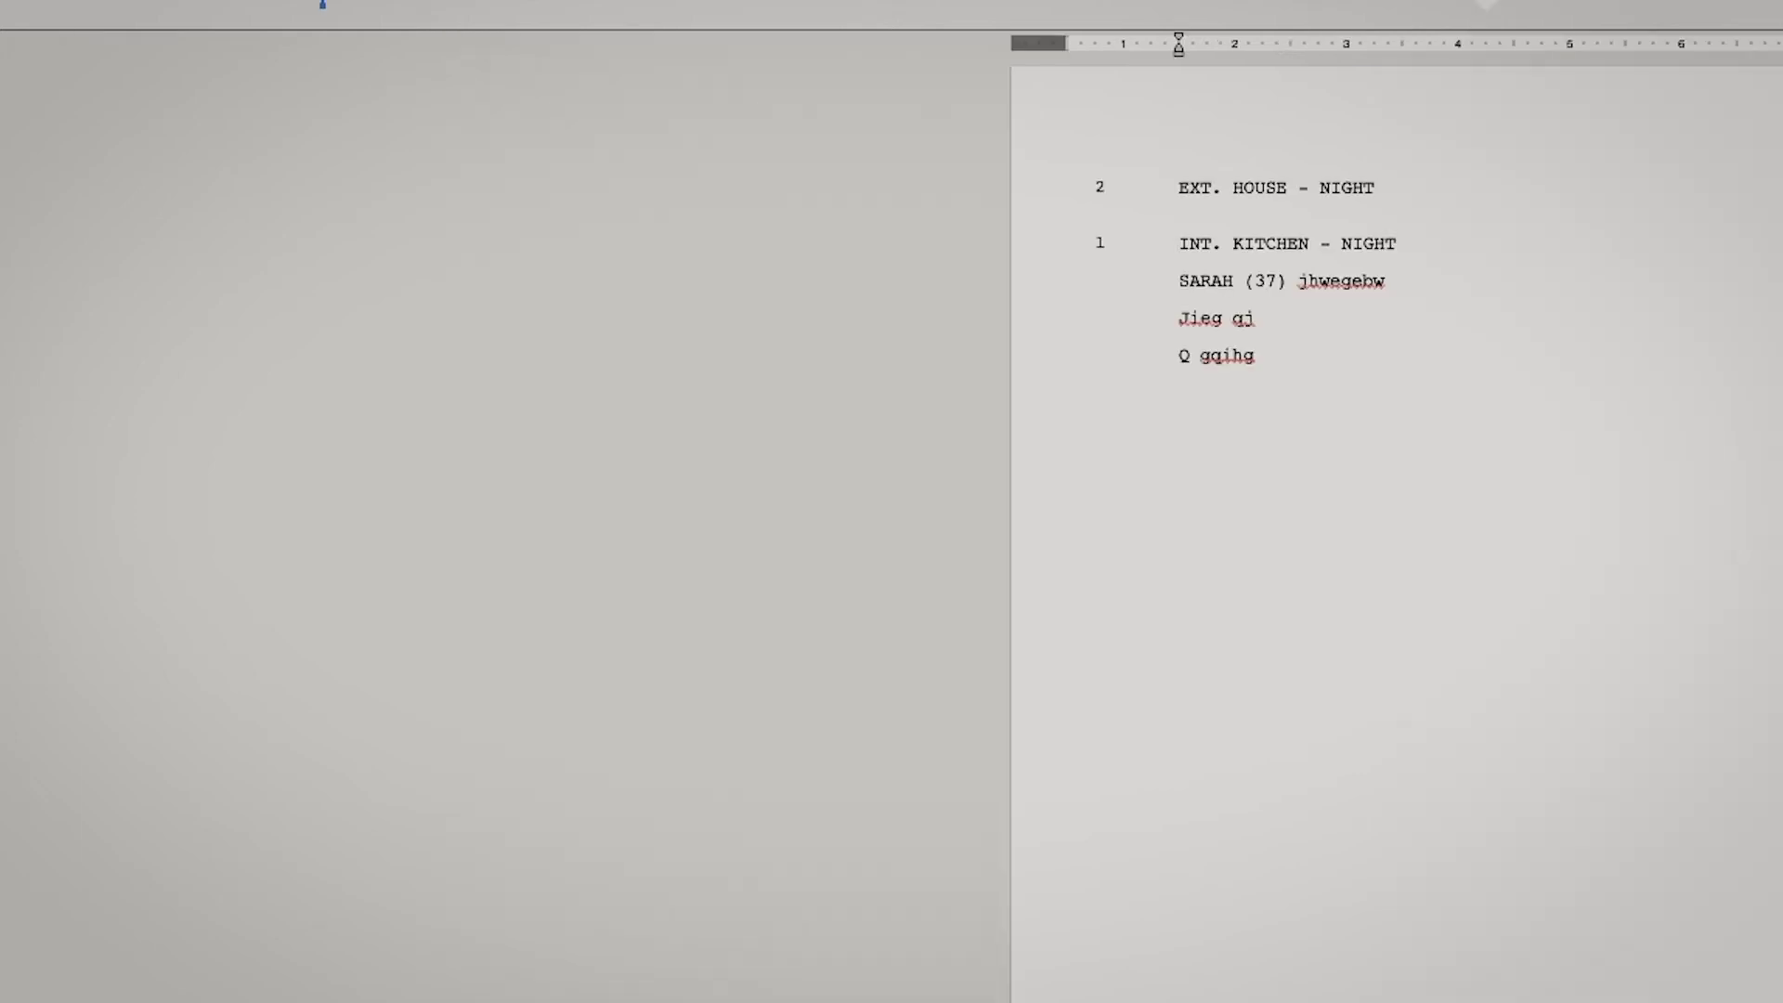
# - Split the window vertically into side-by-side panels
pyautogui.click(42, 14)
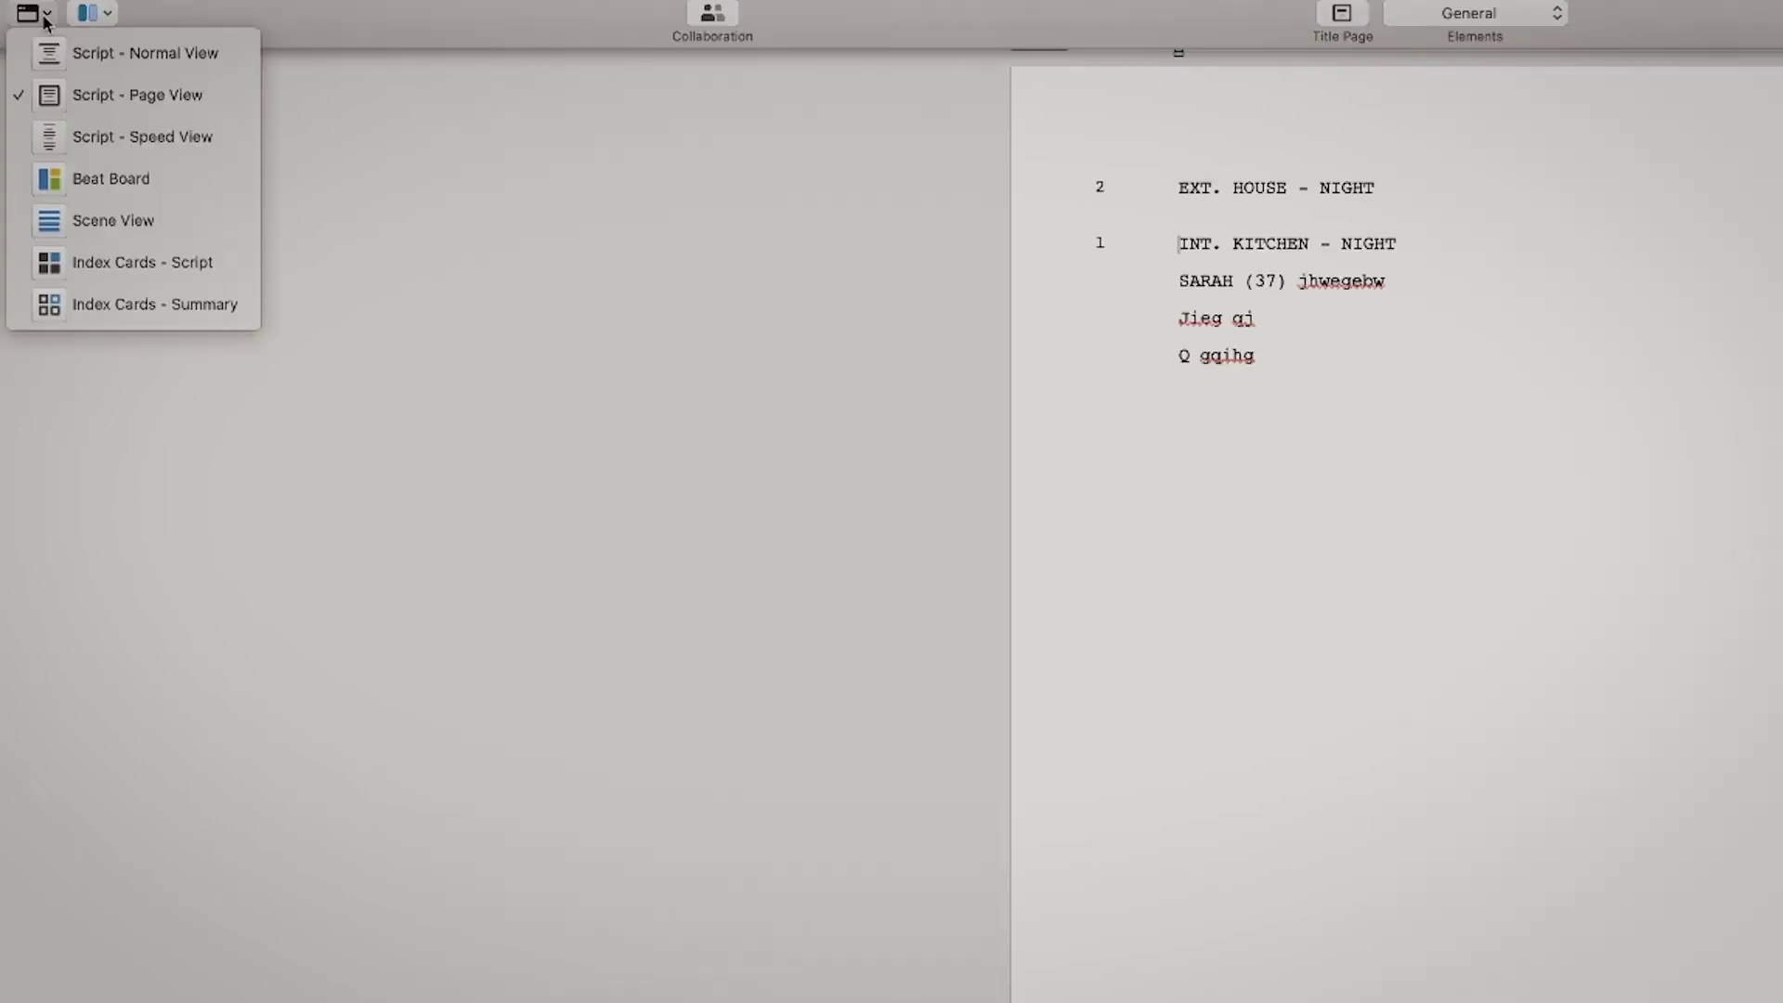
pyautogui.click(185, 11)
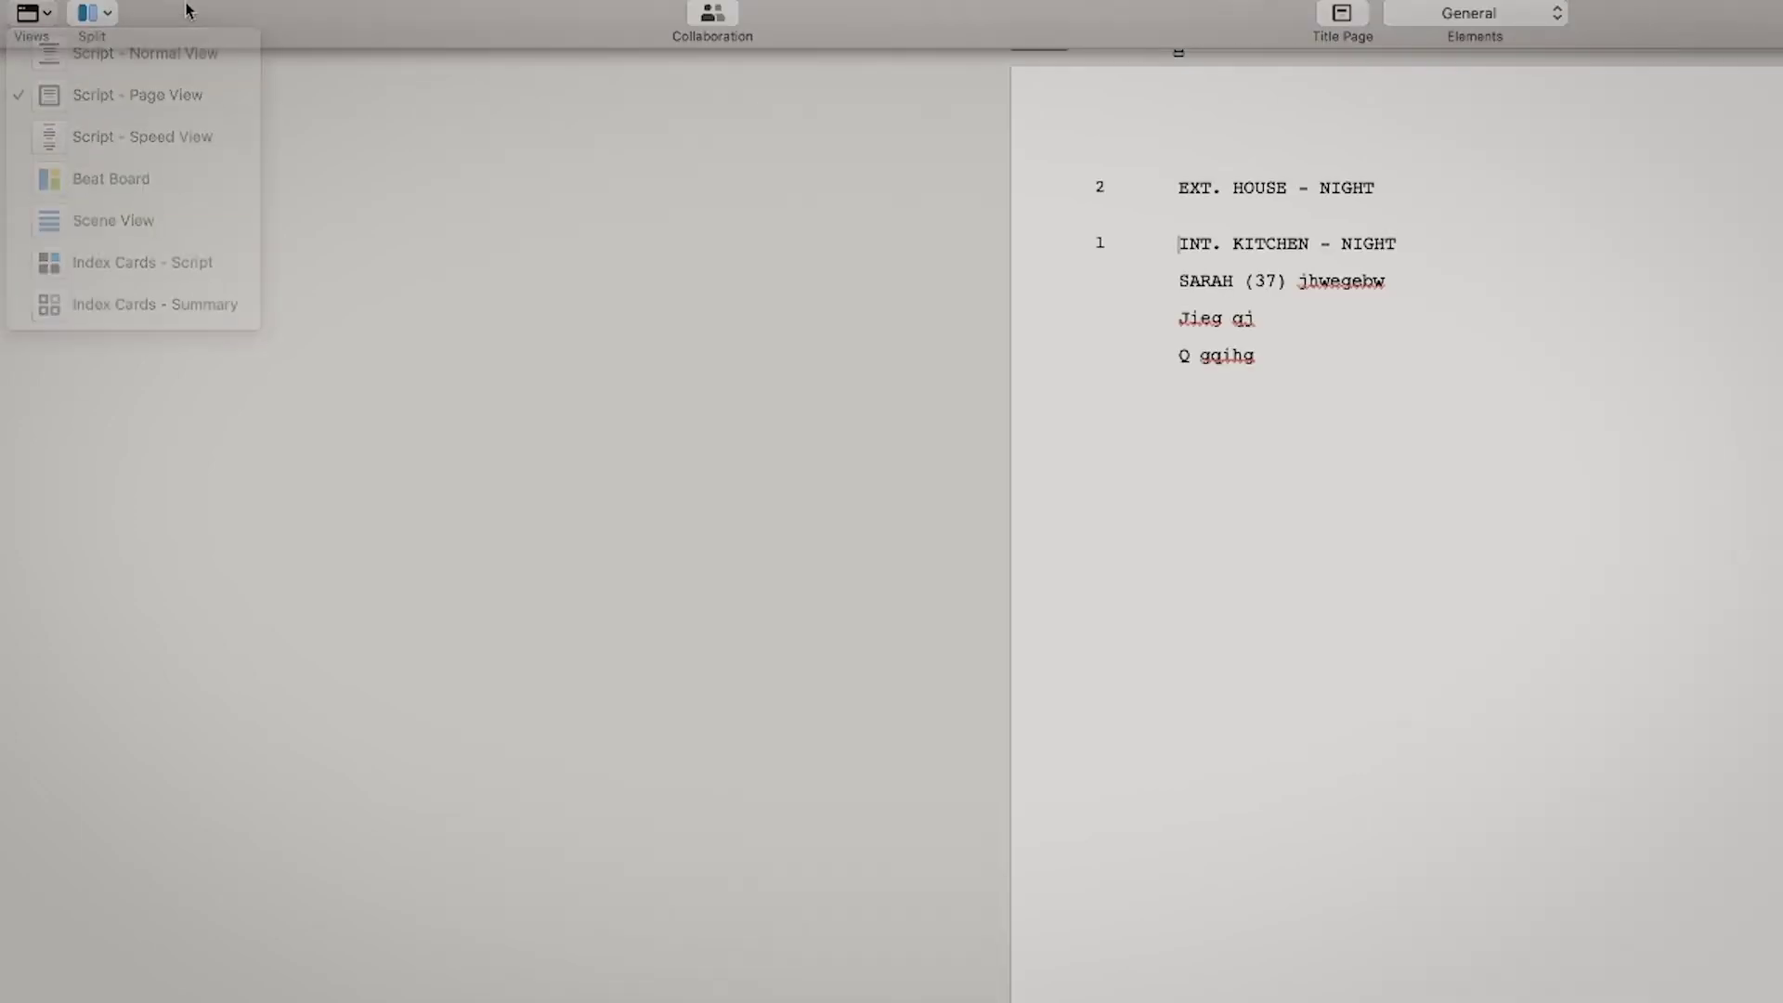
pyautogui.click(107, 17)
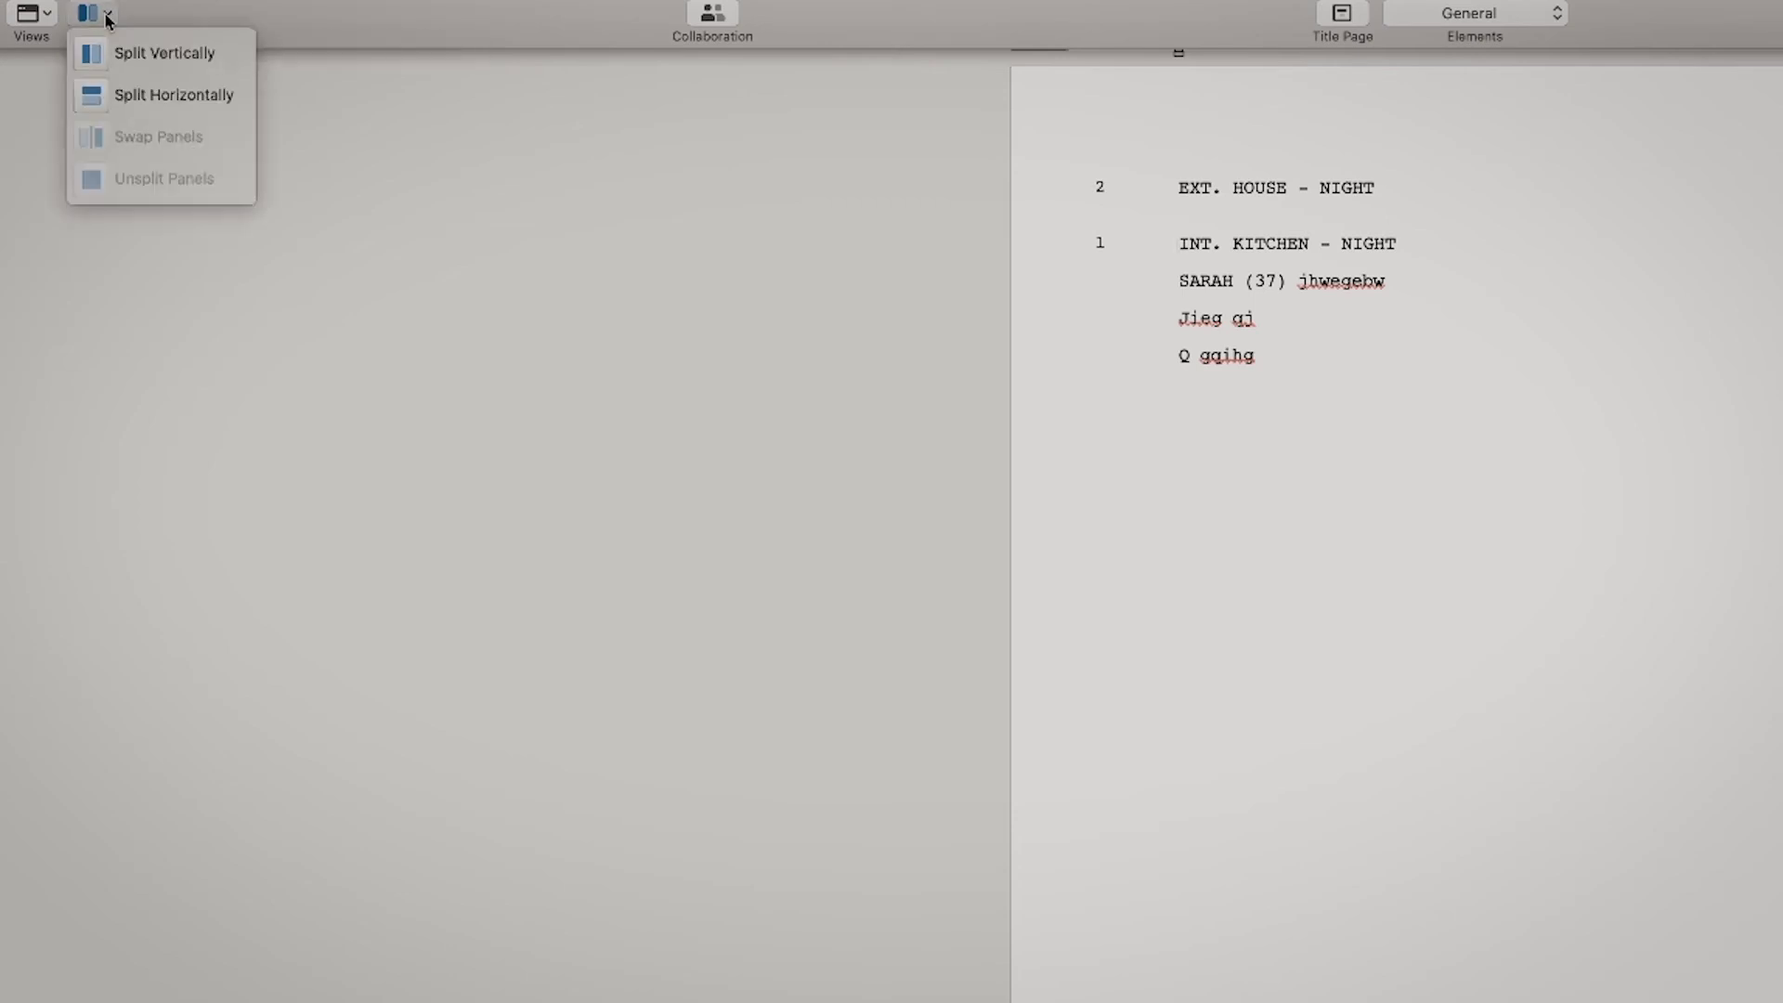
pyautogui.click(105, 62)
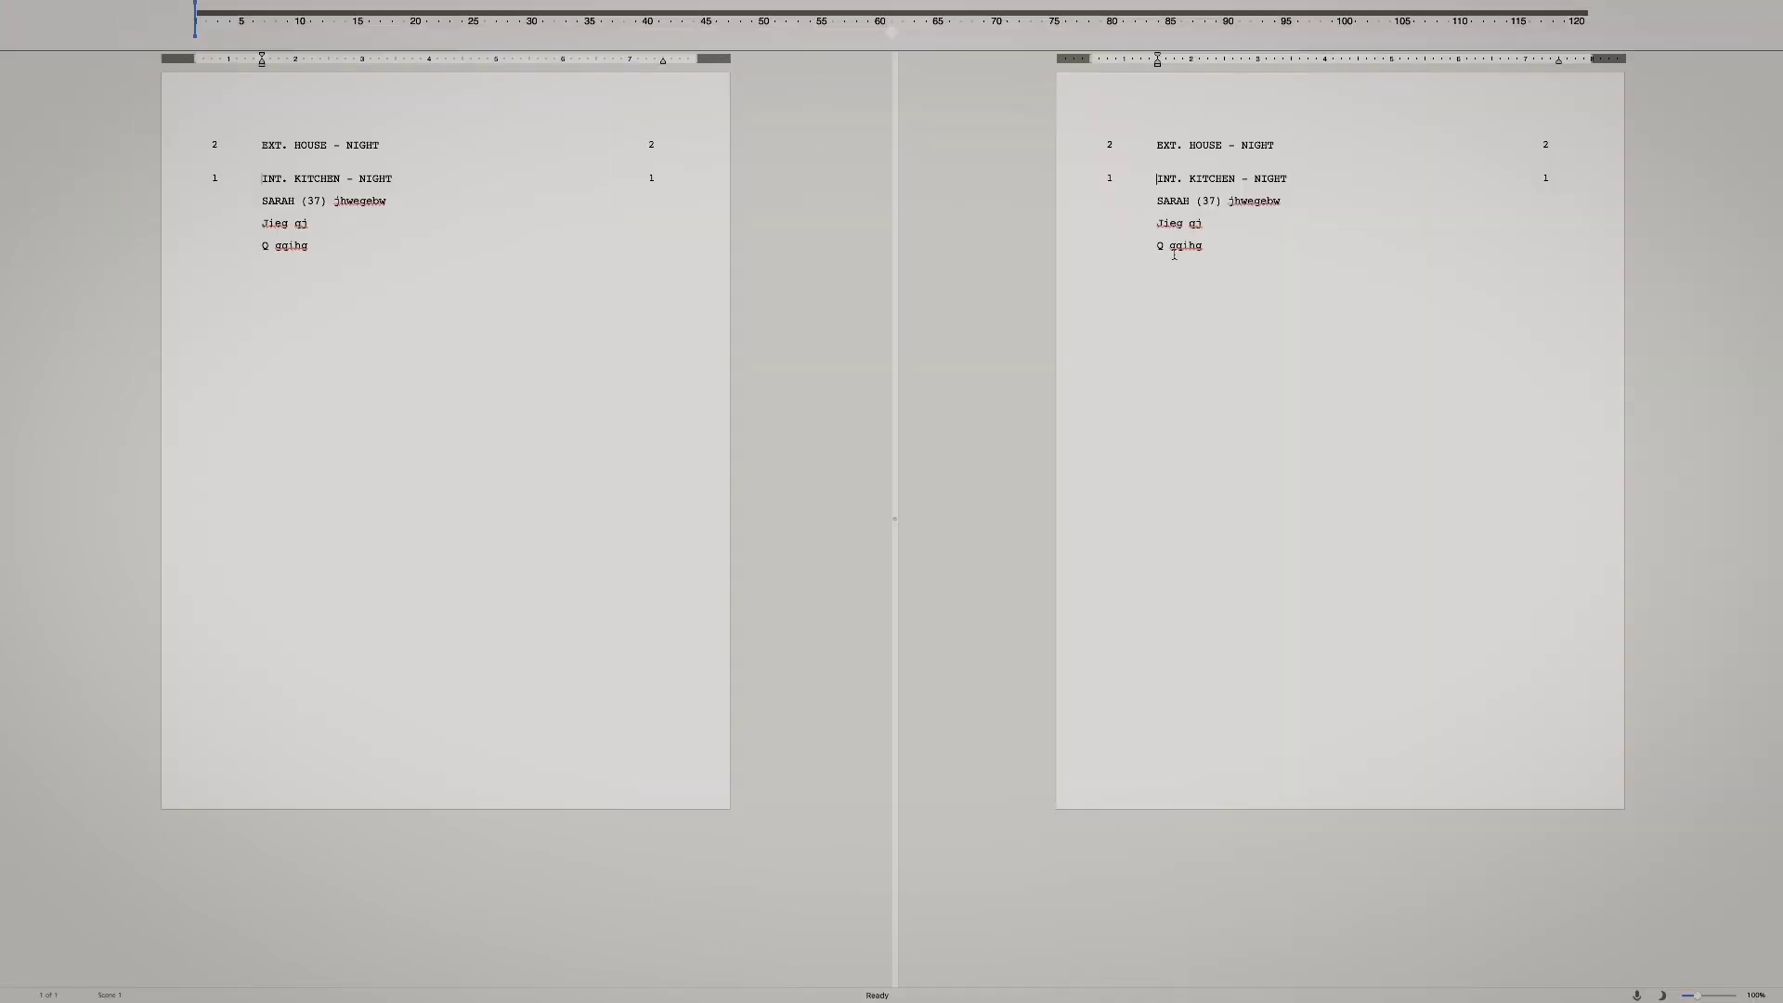
pyautogui.click(1194, 338)
# - Show the Beat Board in the right panel, zoomed out to 111%
pyautogui.moveTo(249, 13)
pyautogui.click(31, 43)
pyautogui.click(28, 136)
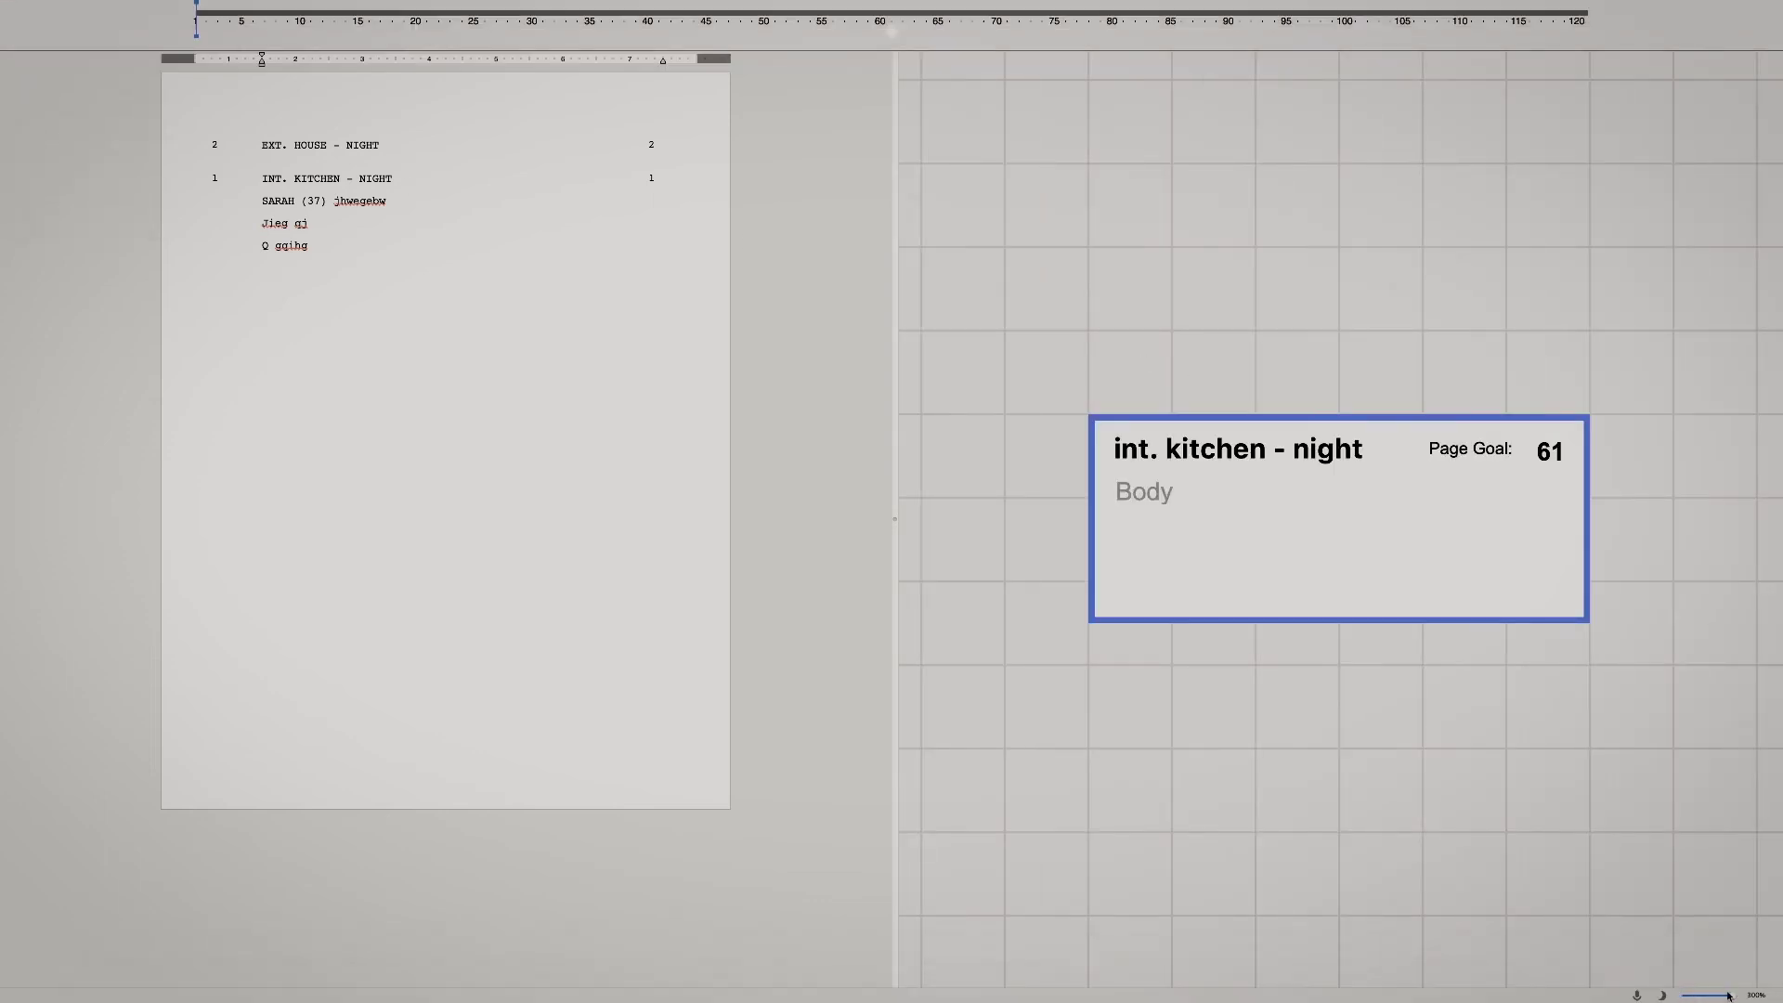
pyautogui.moveTo(1729, 997); pyautogui.dragTo(1703, 996)
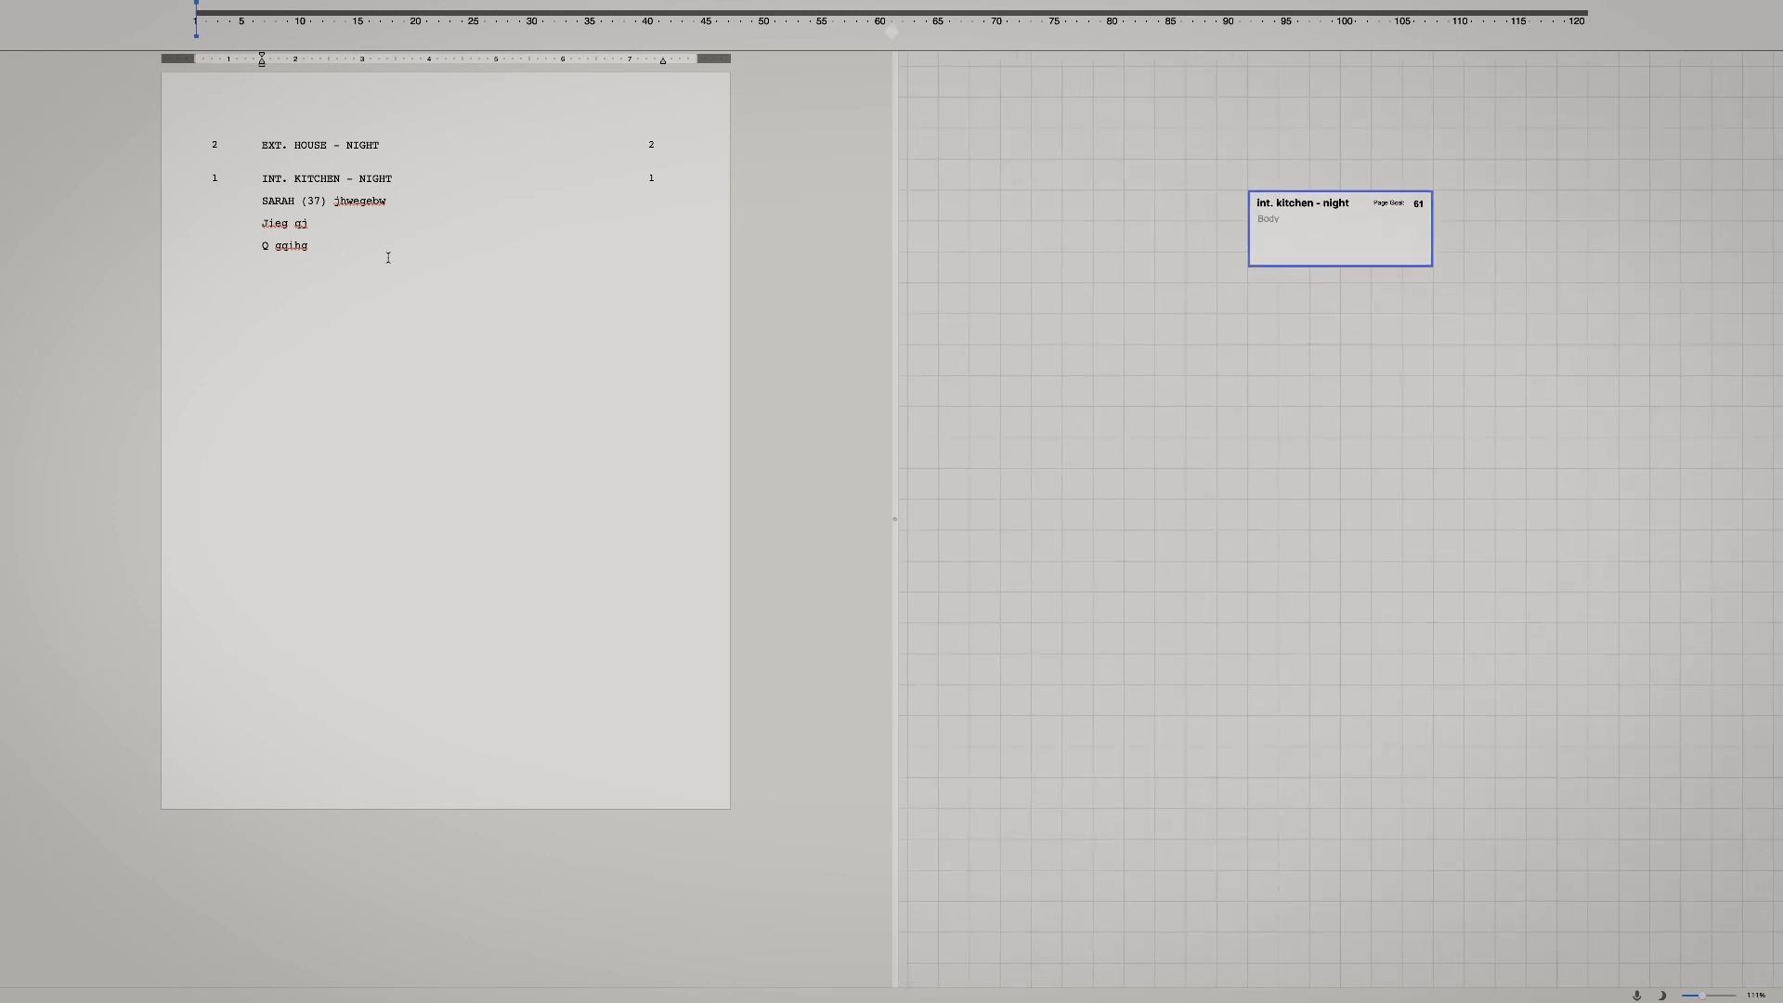
pyautogui.moveTo(282, 145); pyautogui.dragTo(399, 324)
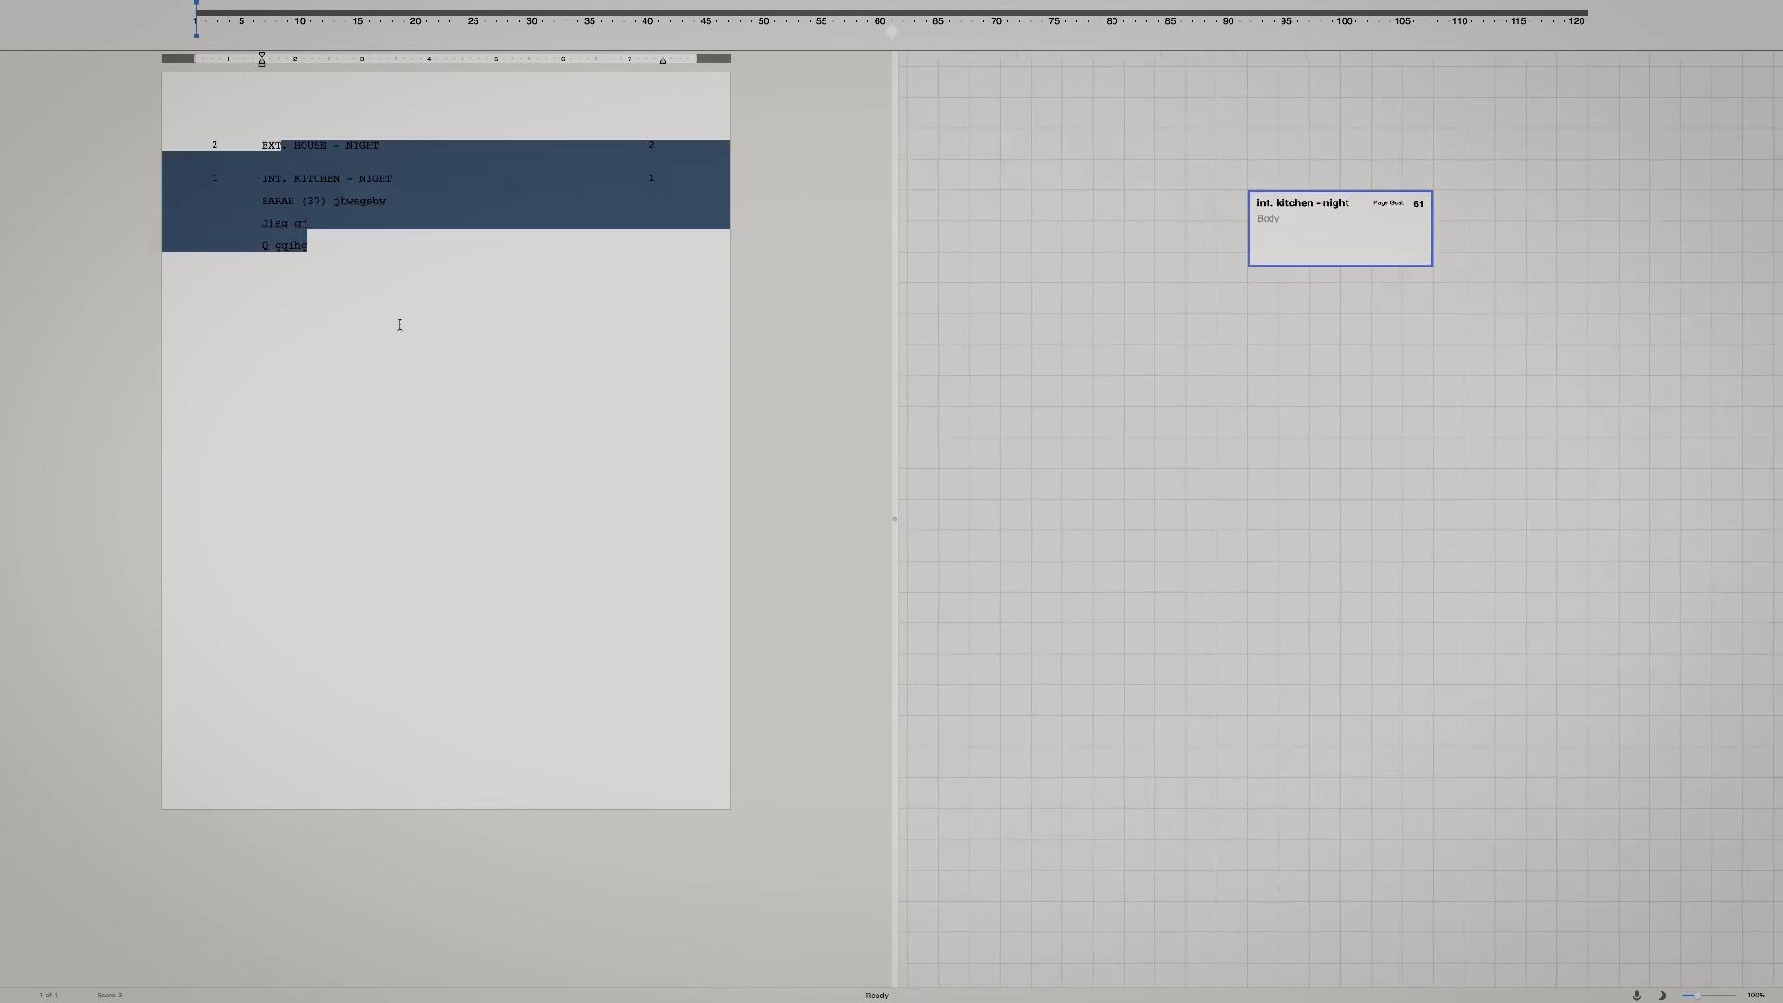
pyautogui.click(1193, 160)
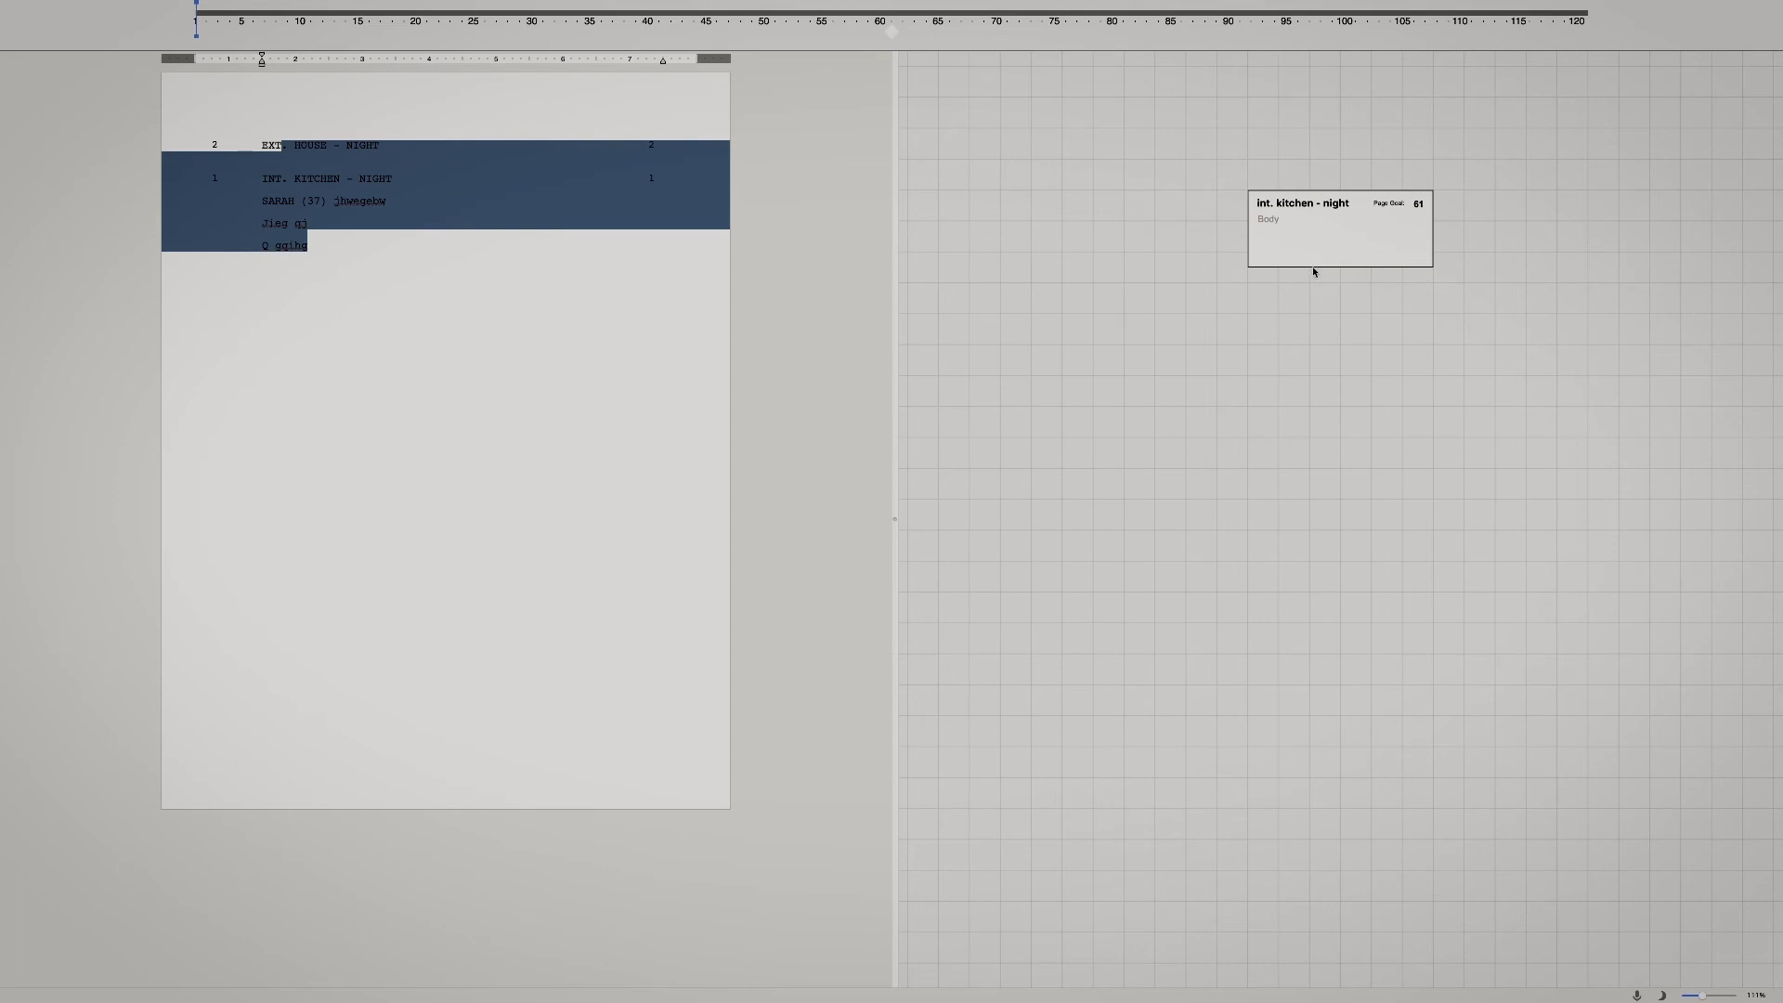
# - Try a horizontal split, then return to the vertical side-by-side split
pyautogui.moveTo(104, 6)
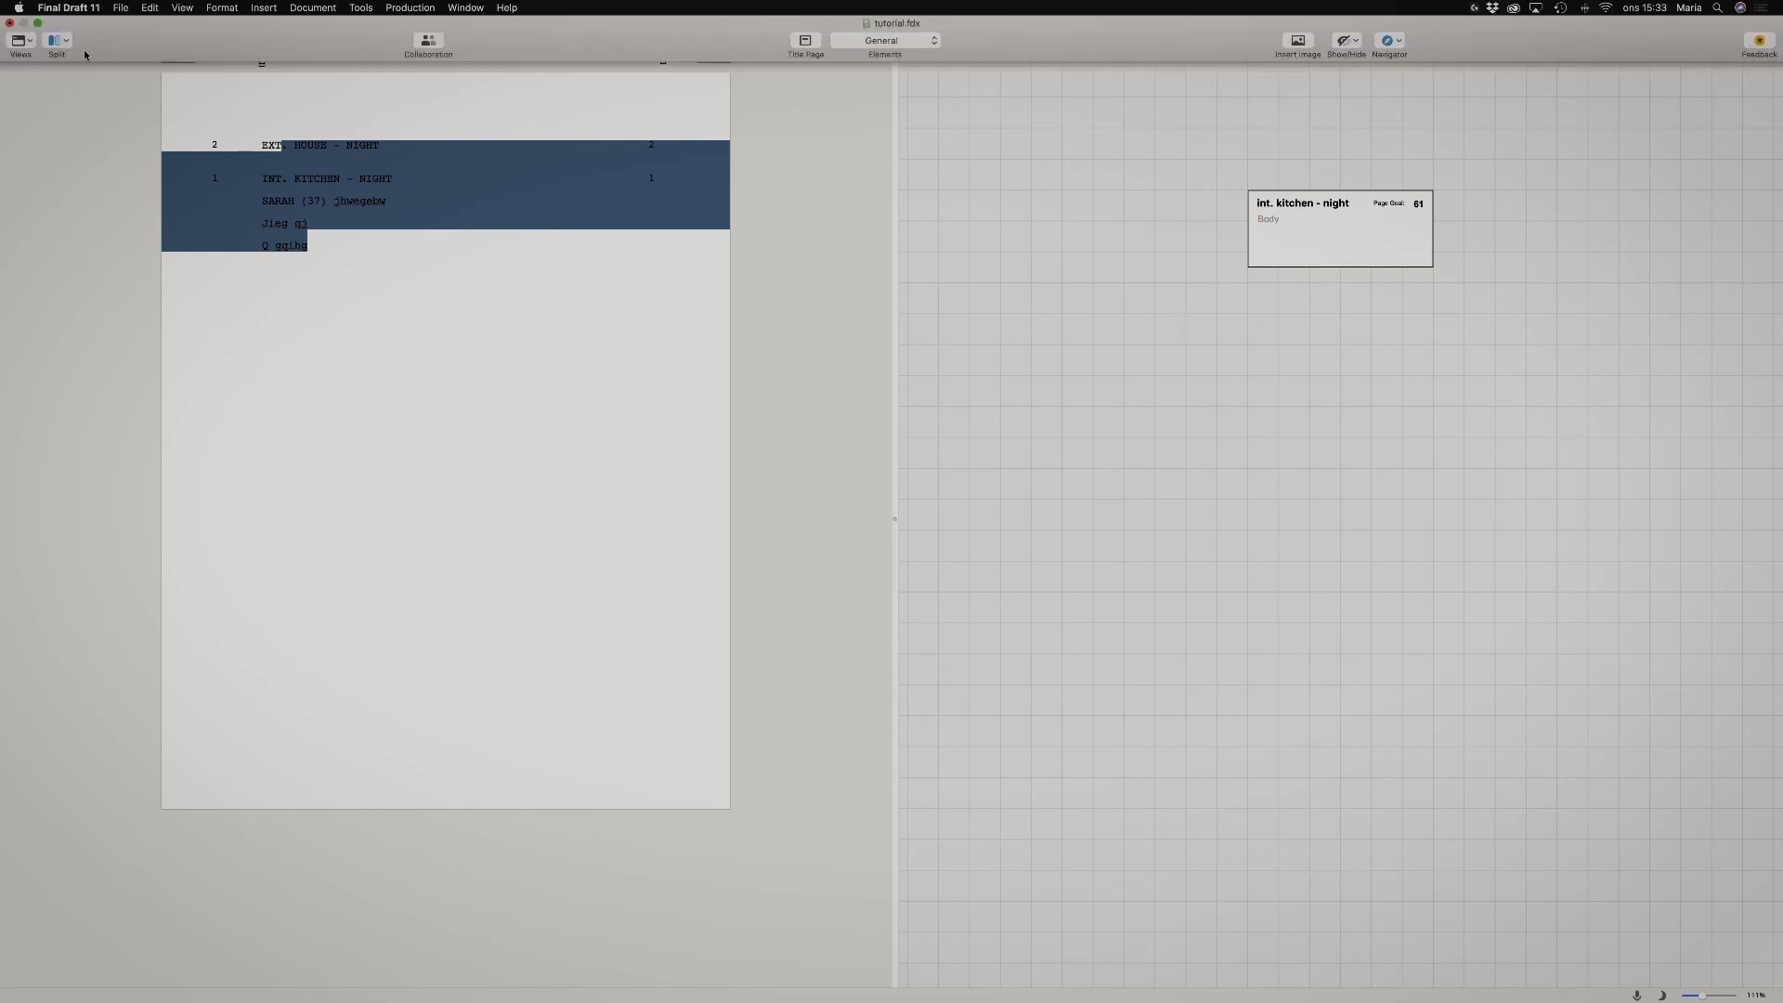
pyautogui.click(67, 41)
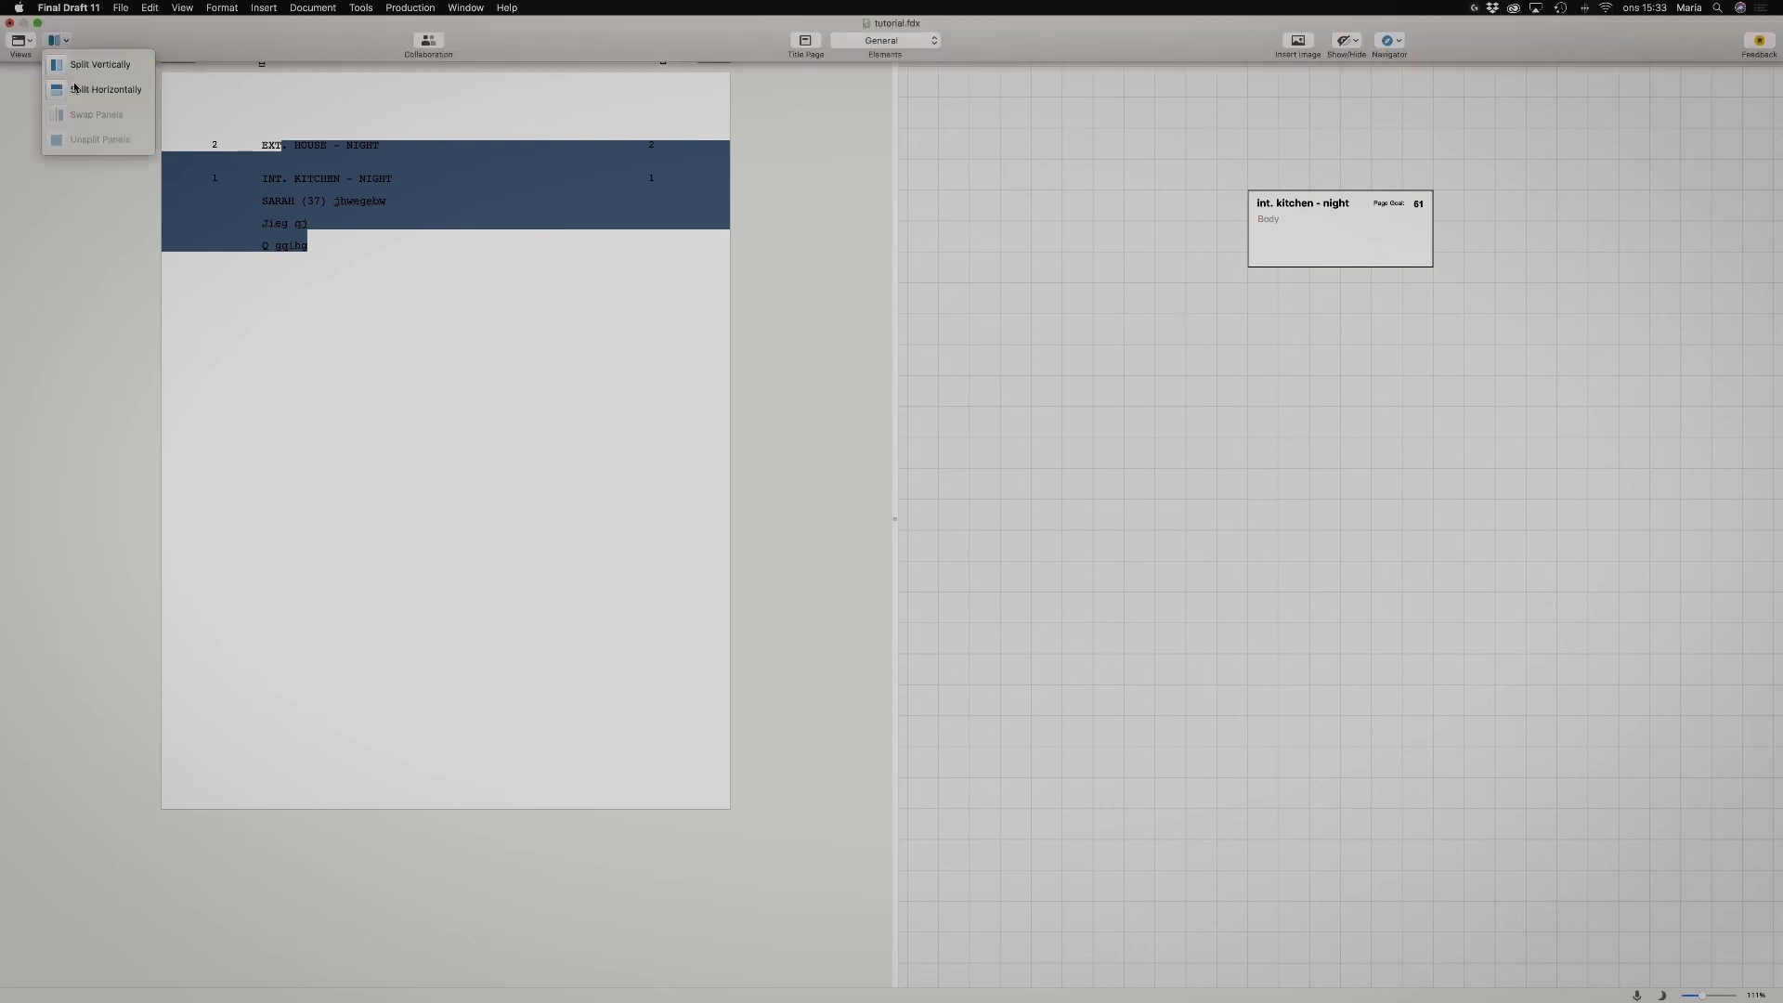
pyautogui.click(104, 89)
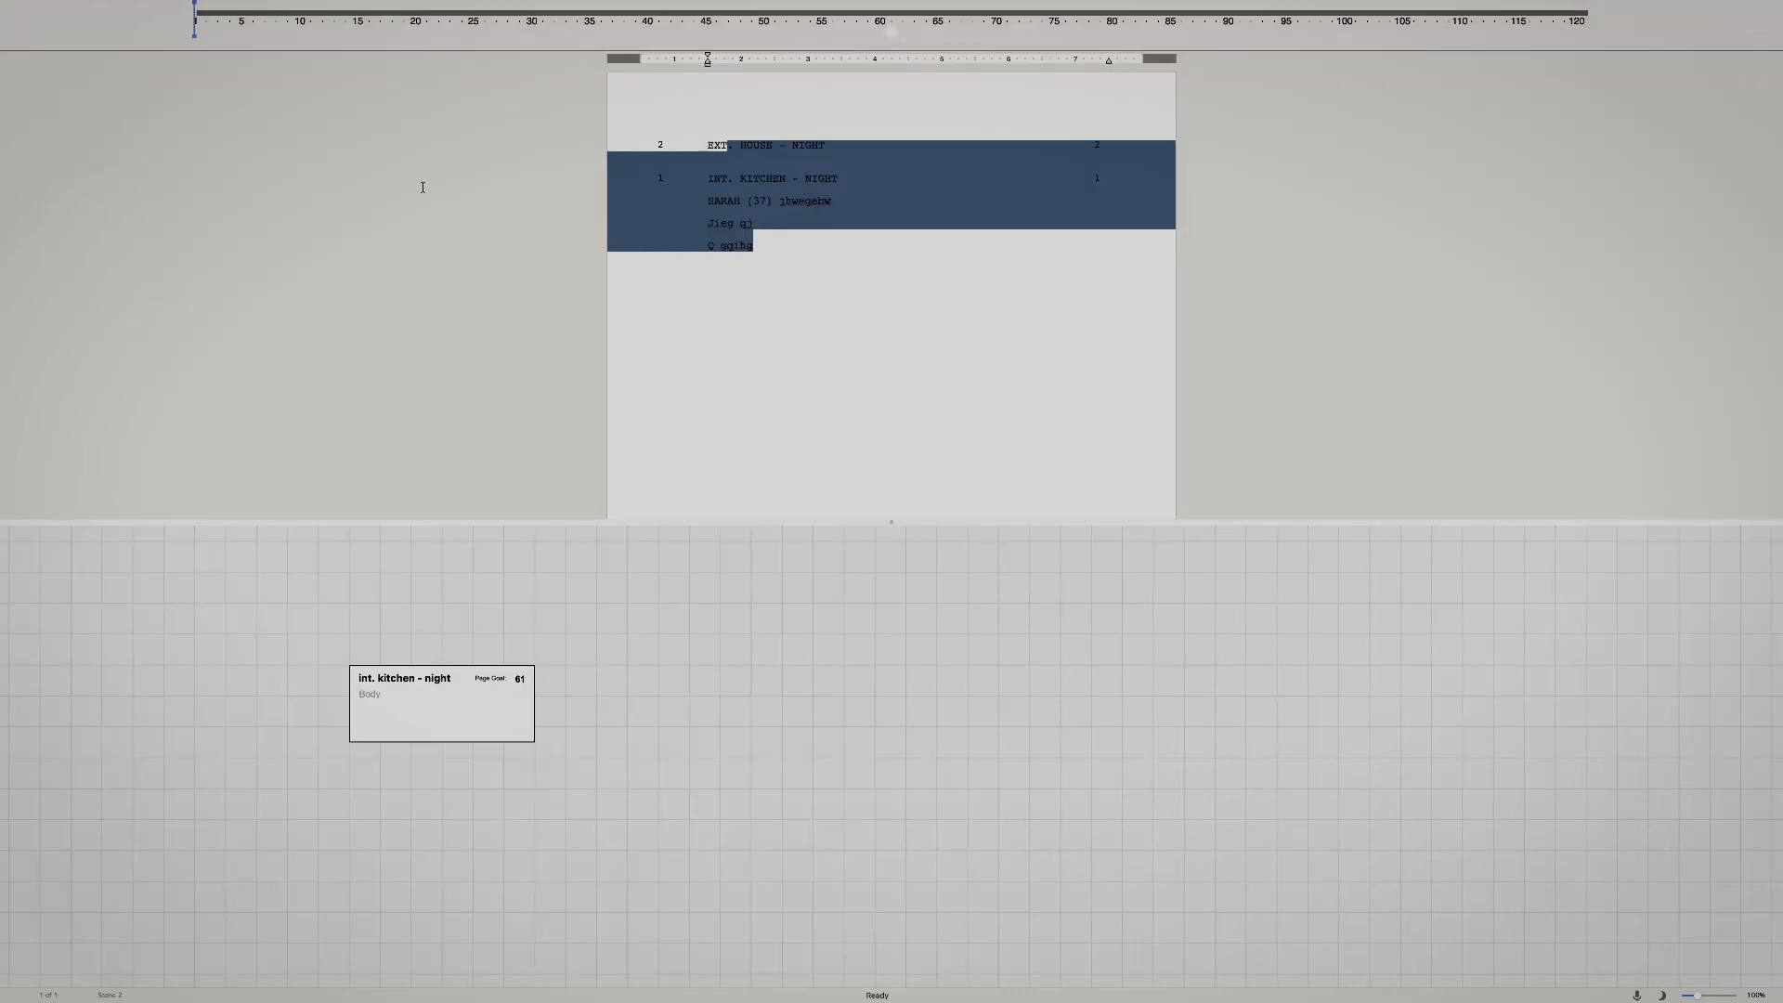
pyautogui.moveTo(112, 4)
pyautogui.click(63, 41)
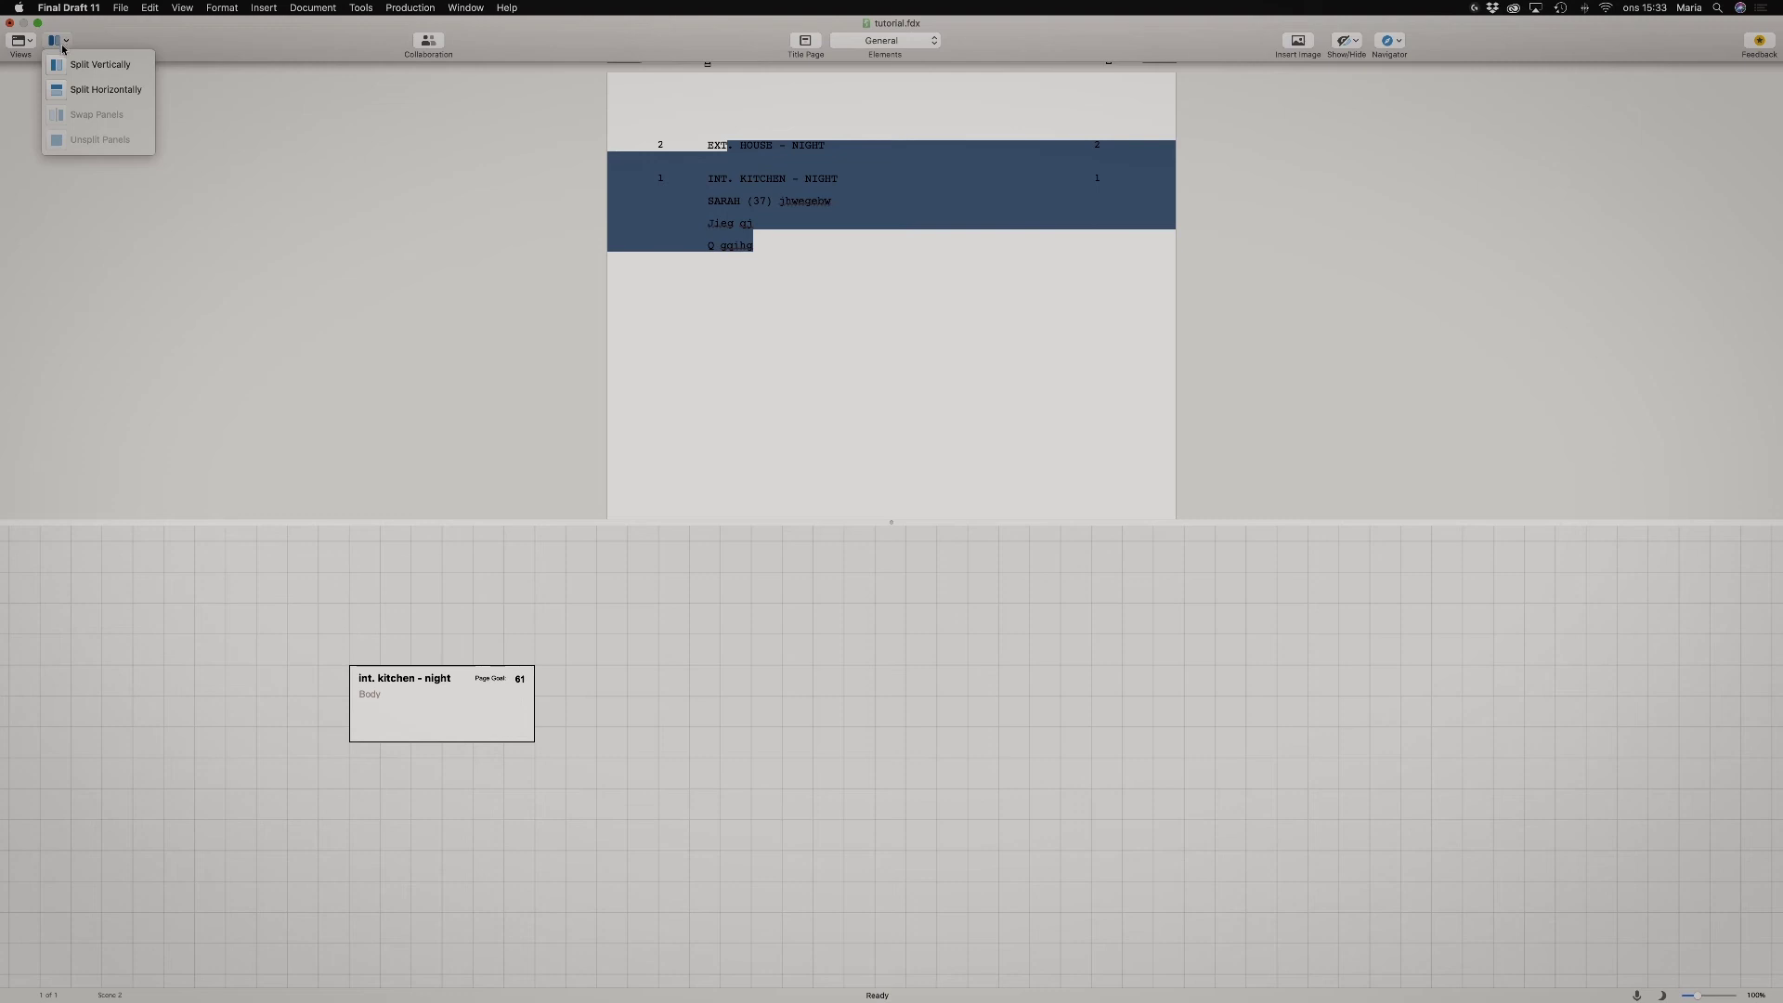
pyautogui.click(23, 42)
pyautogui.click(90, 66)
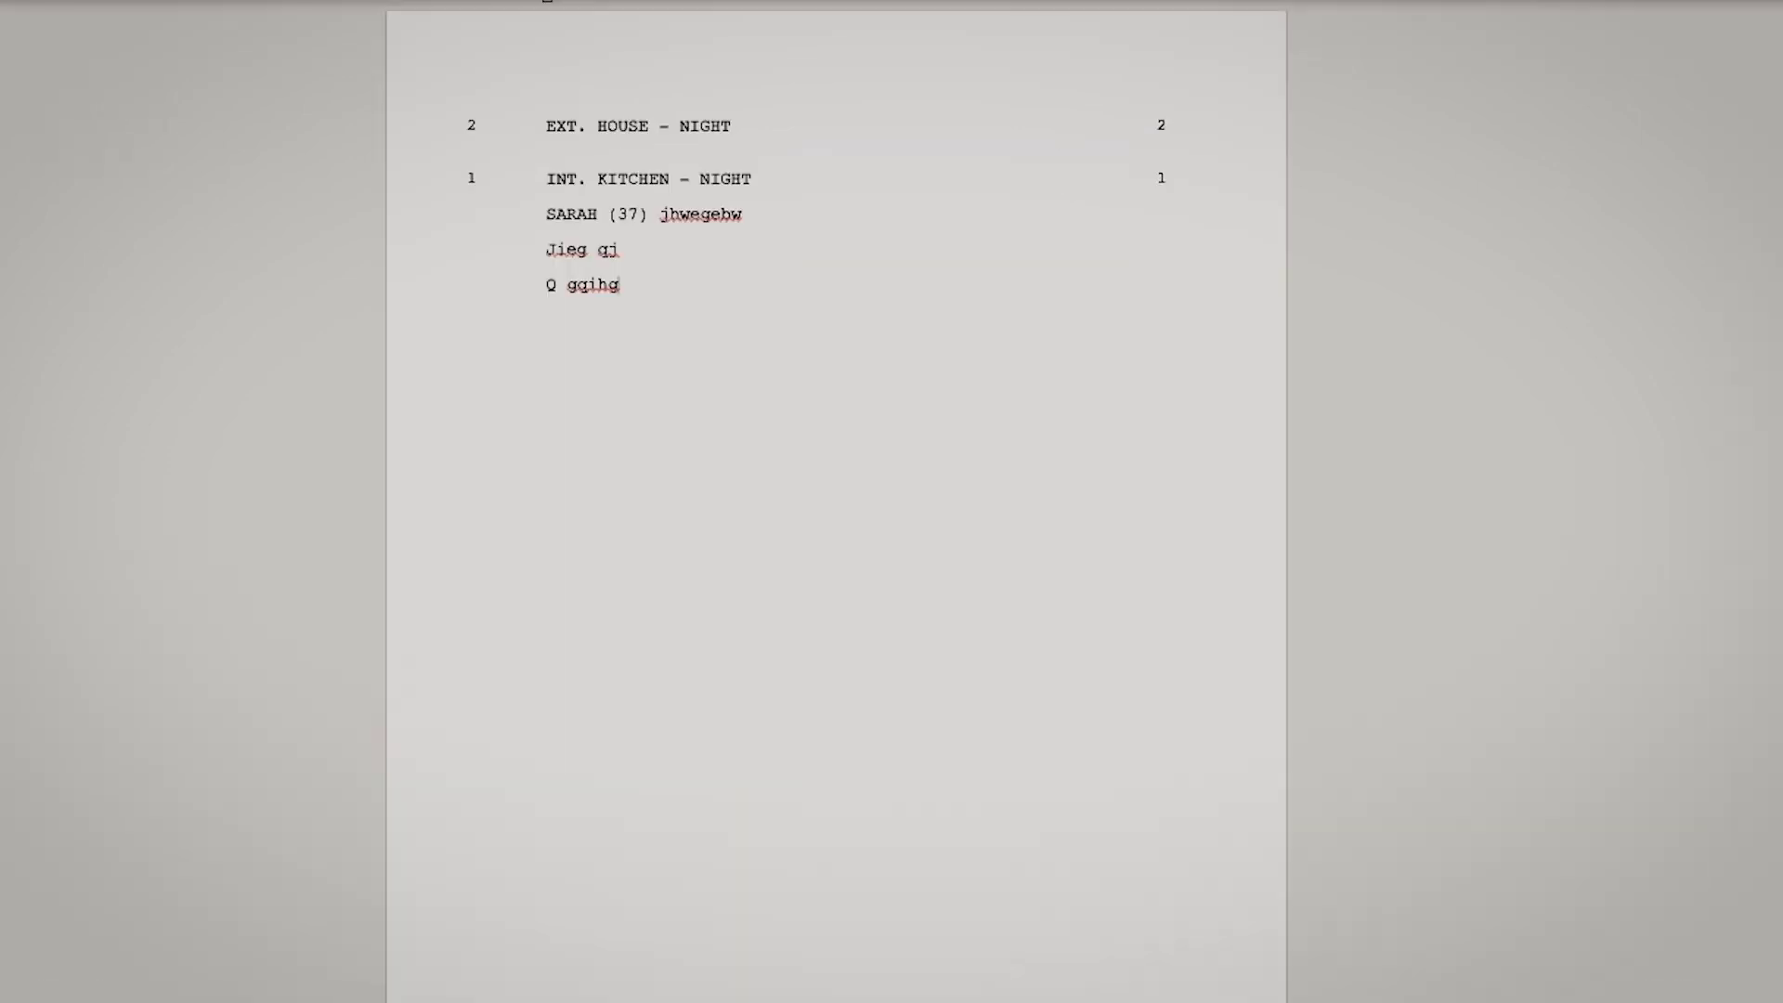
pyautogui.click(426, 47)
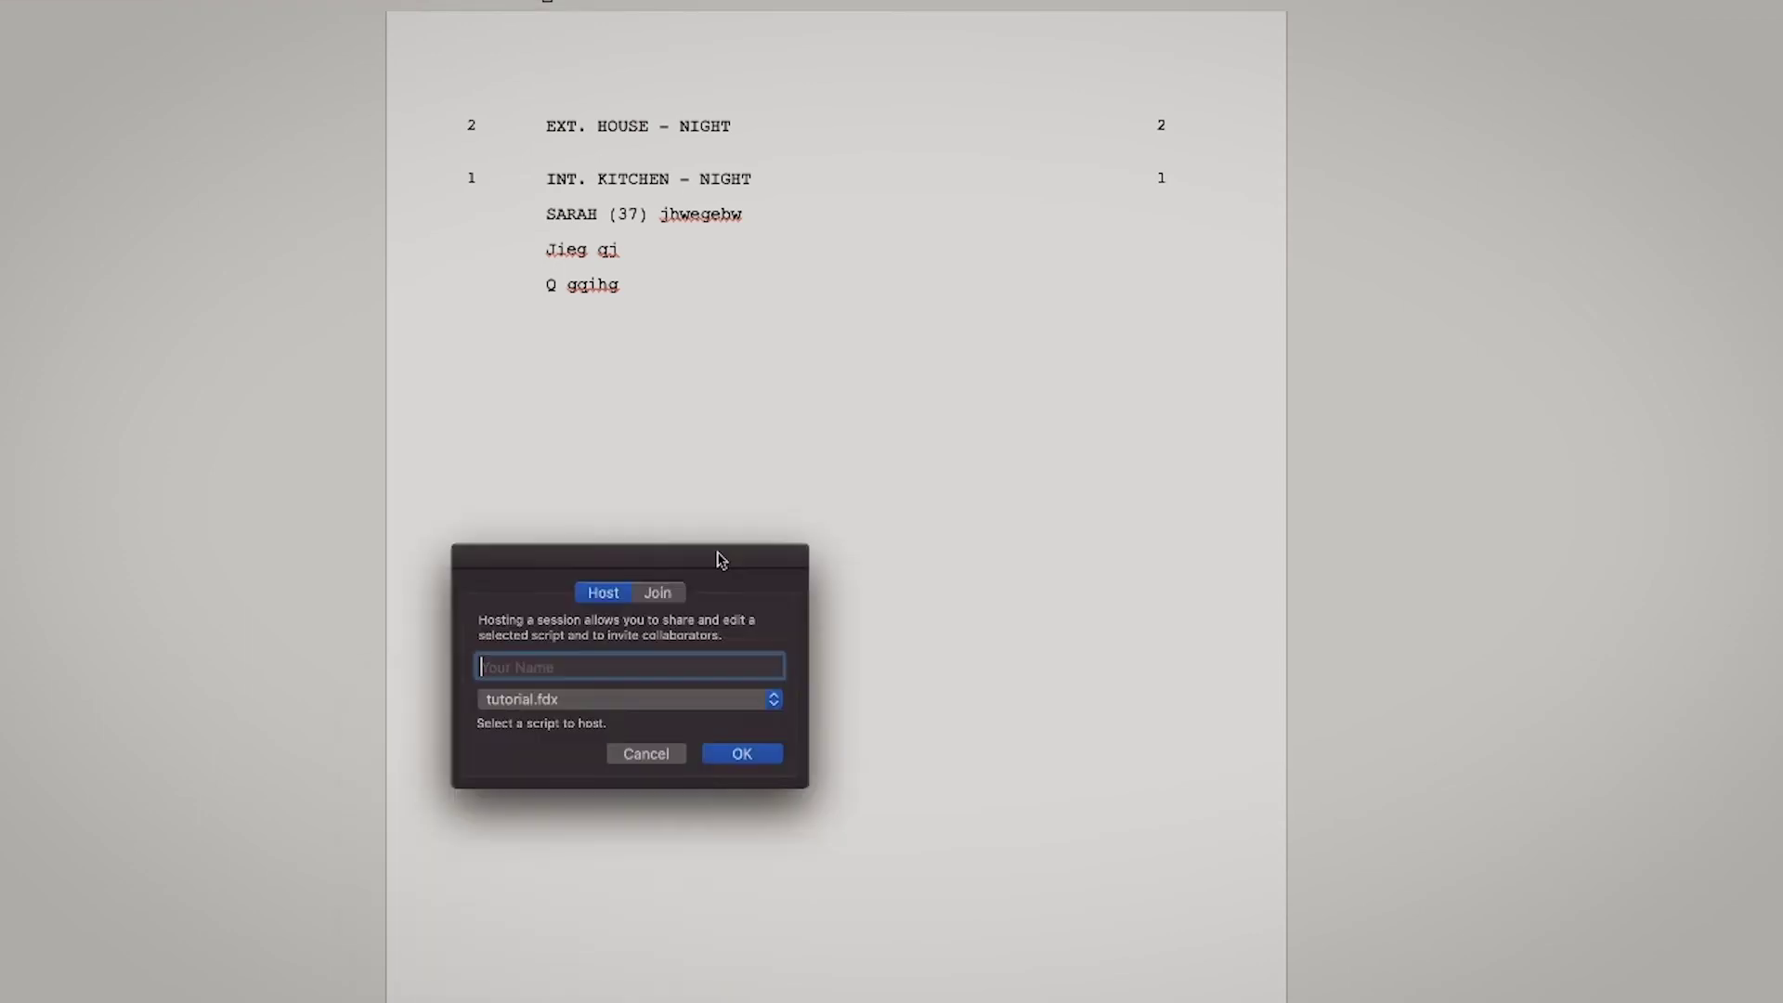
pyautogui.moveTo(790, 485); pyautogui.dragTo(934, 384)
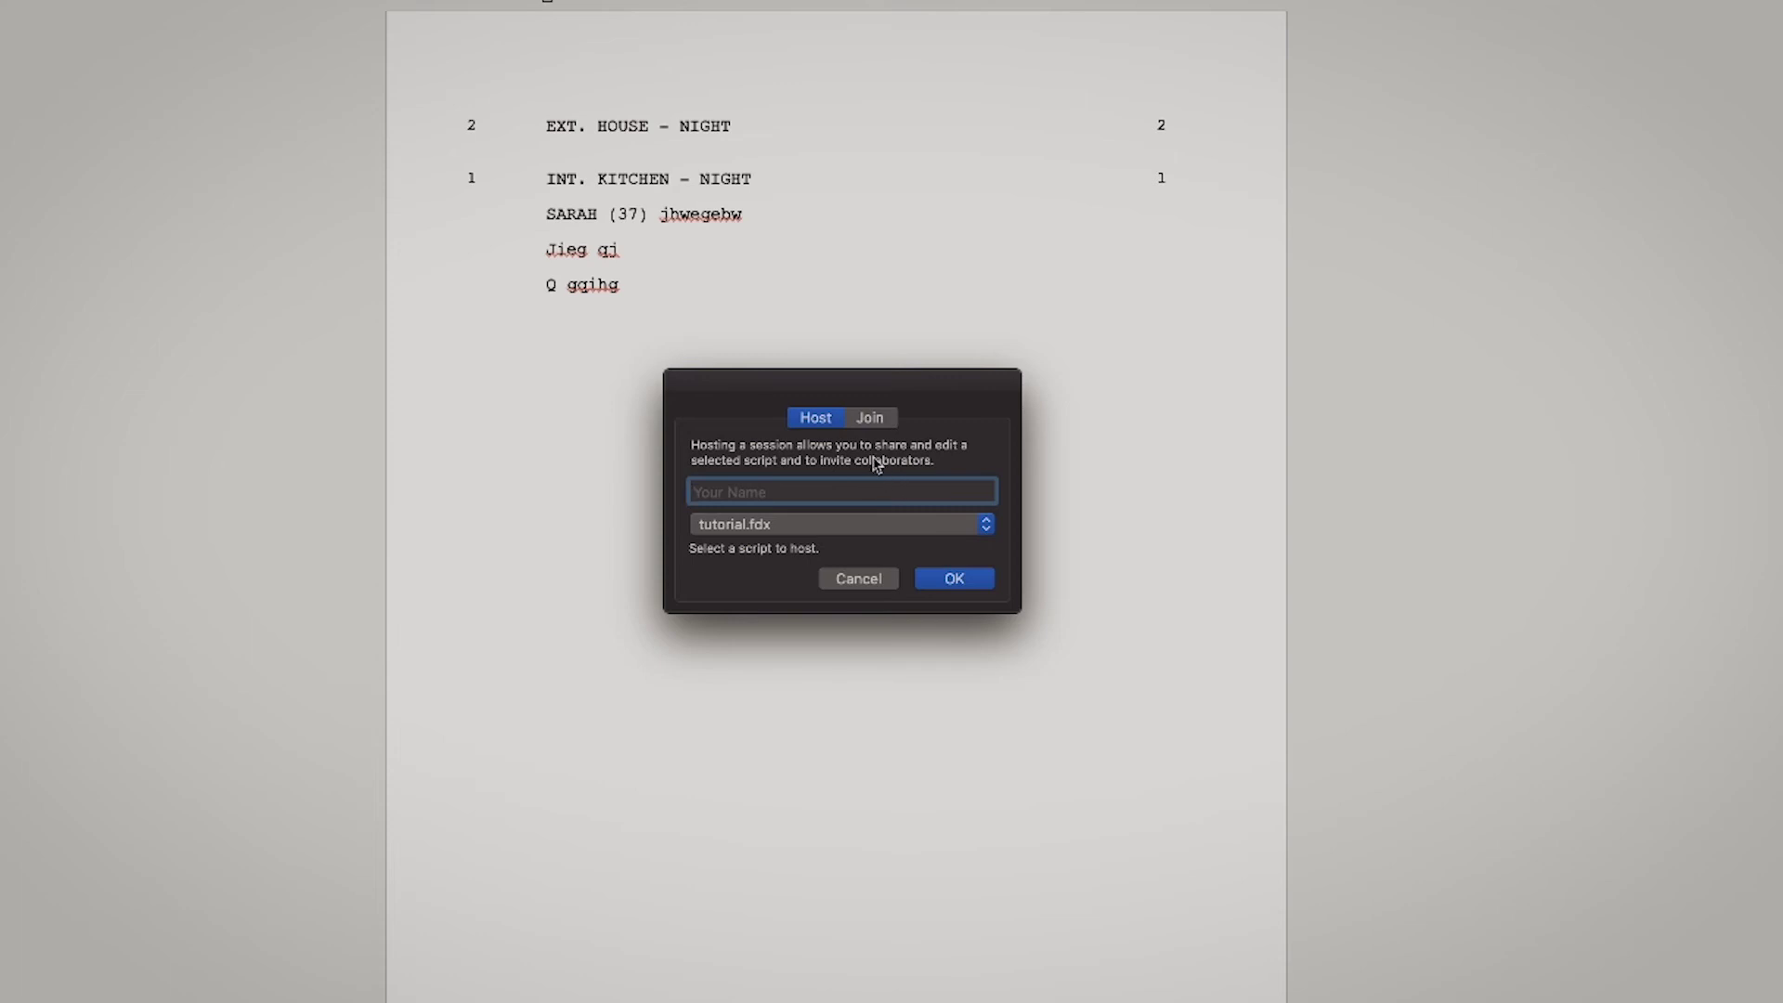
pyautogui.click(884, 420)
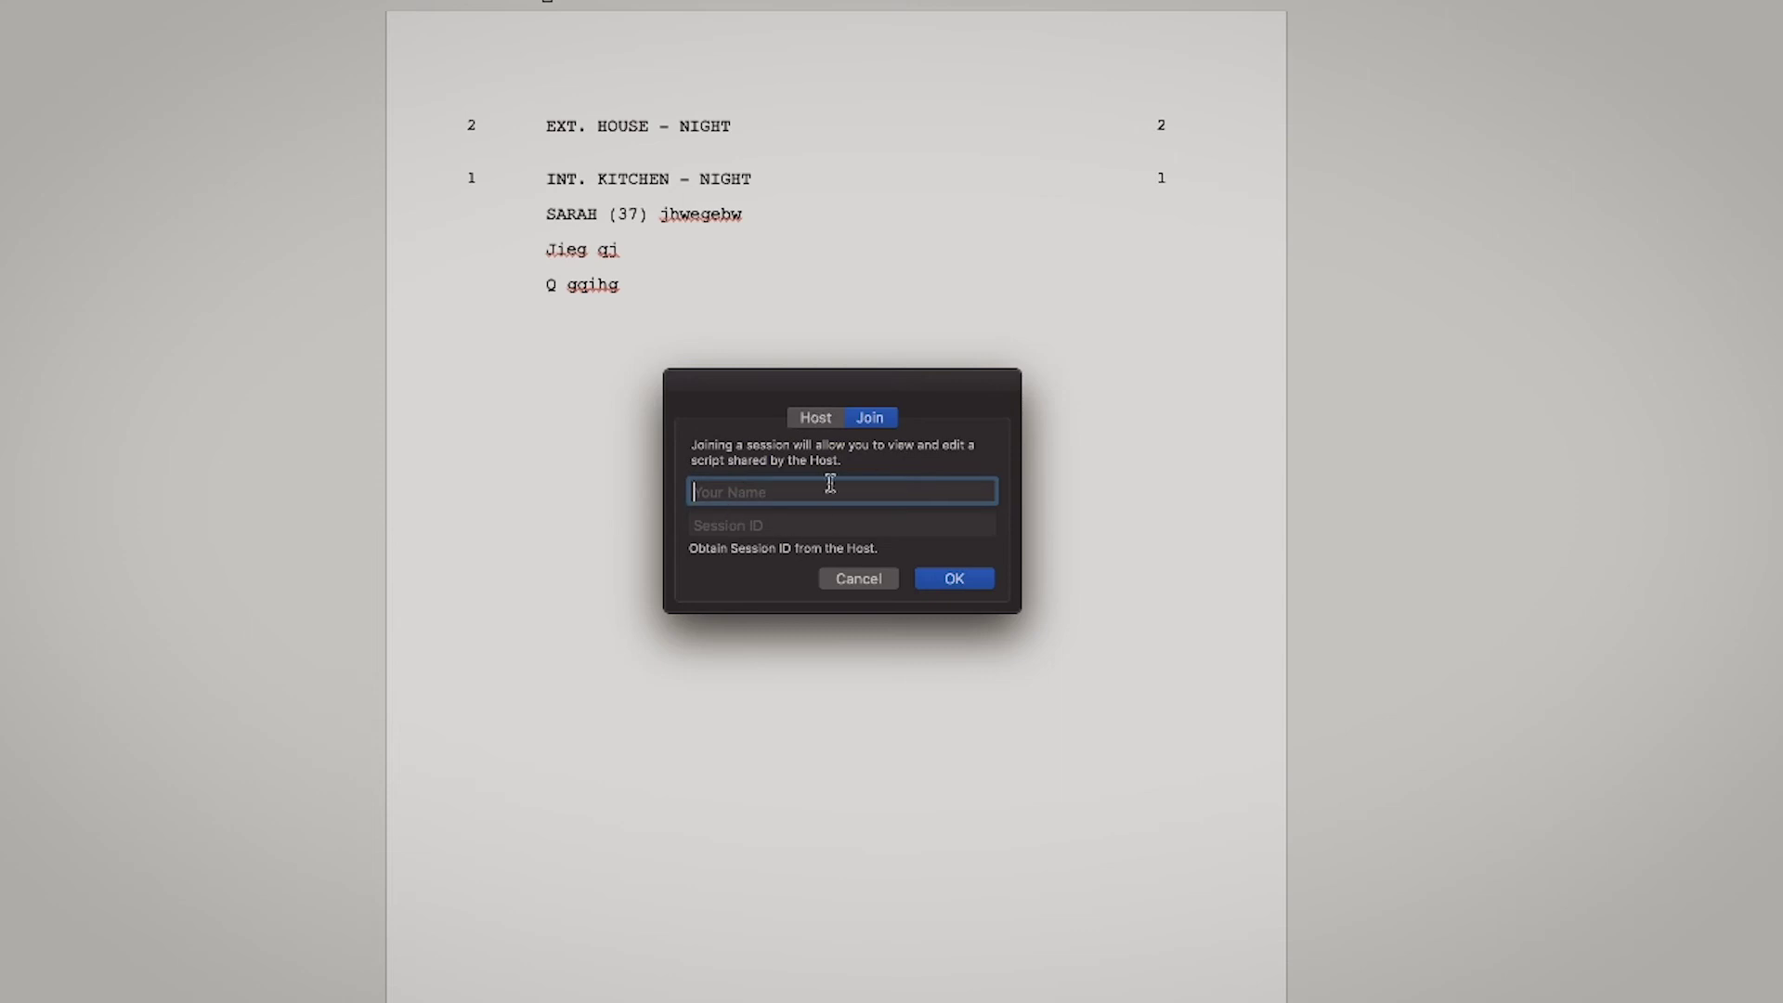
pyautogui.click(814, 421)
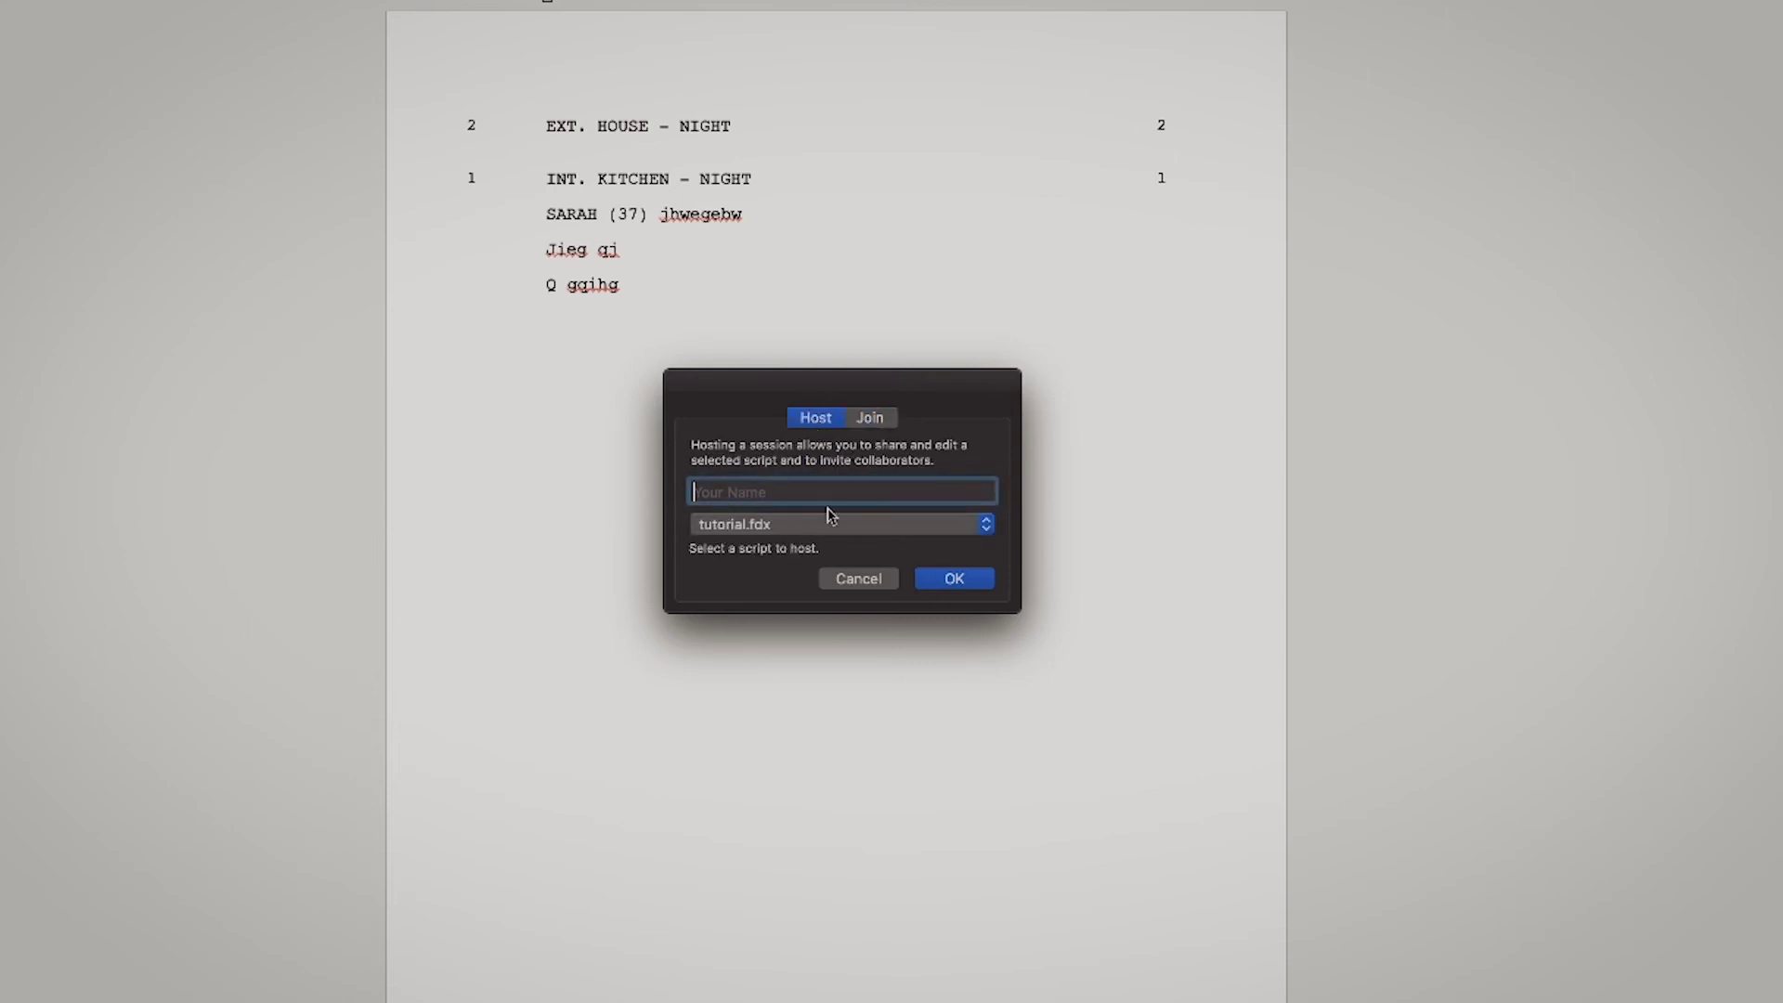
pyautogui.click(871, 421)
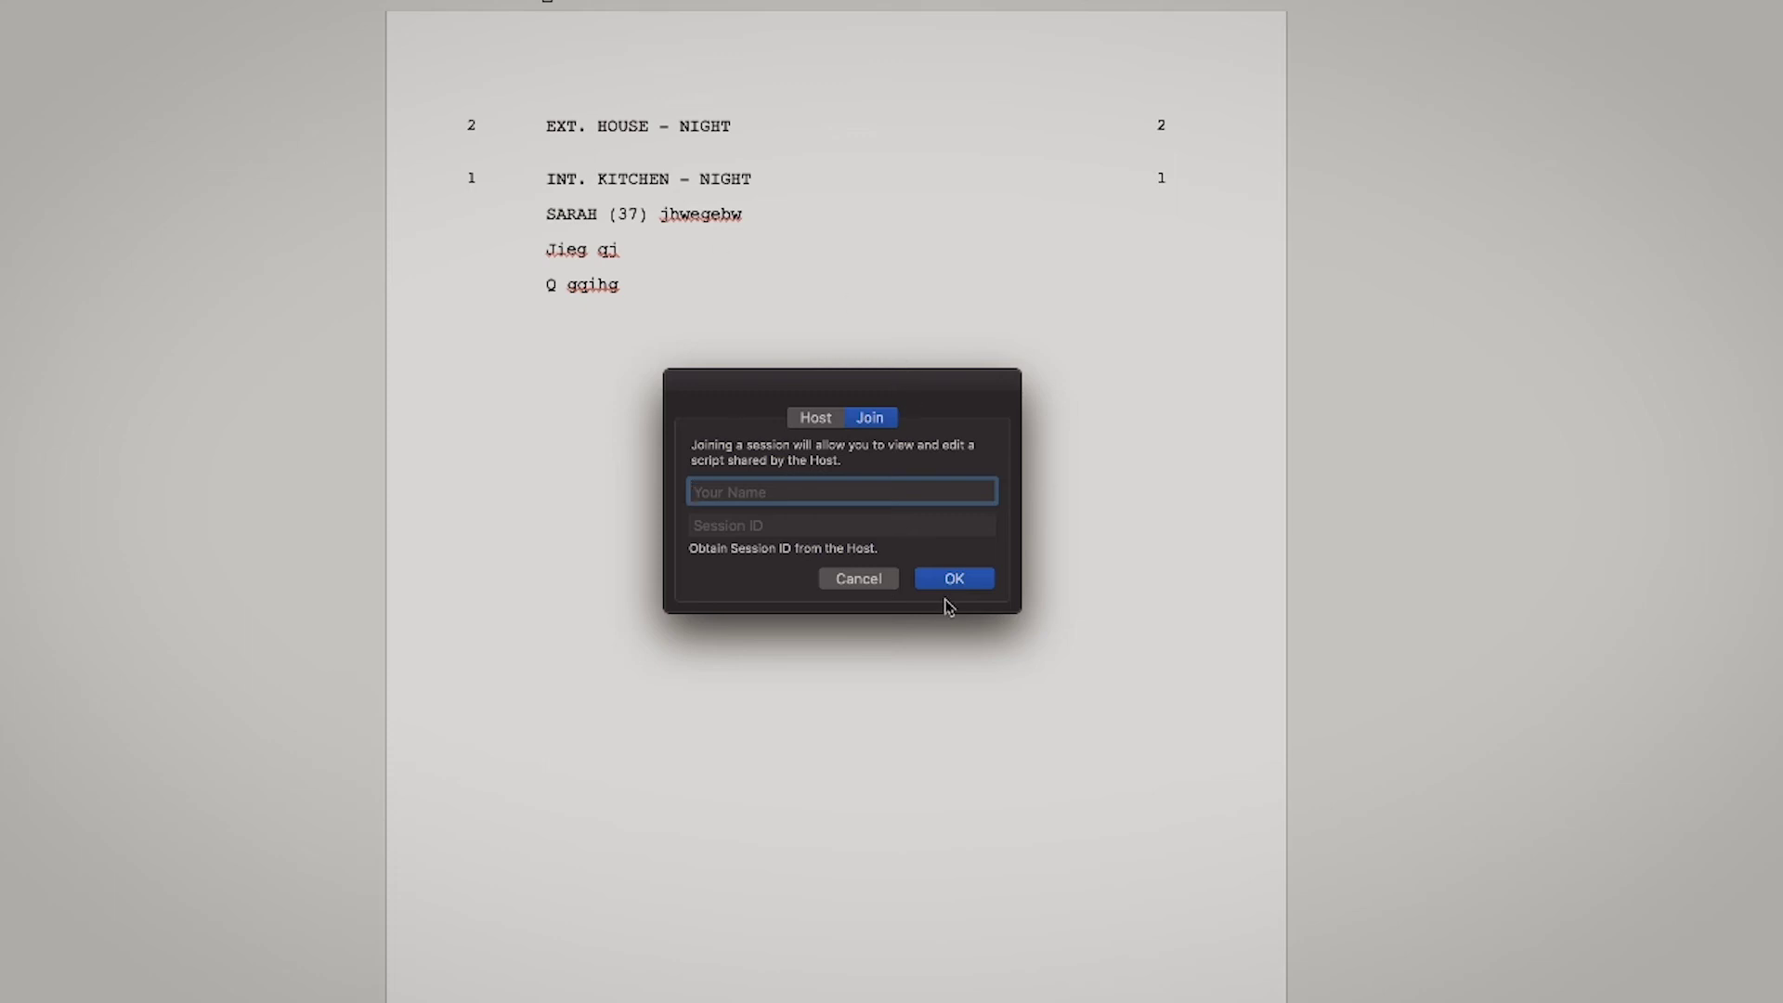
# - Cancel the collaboration session setup and open the Title Page for editing
pyautogui.click(880, 578)
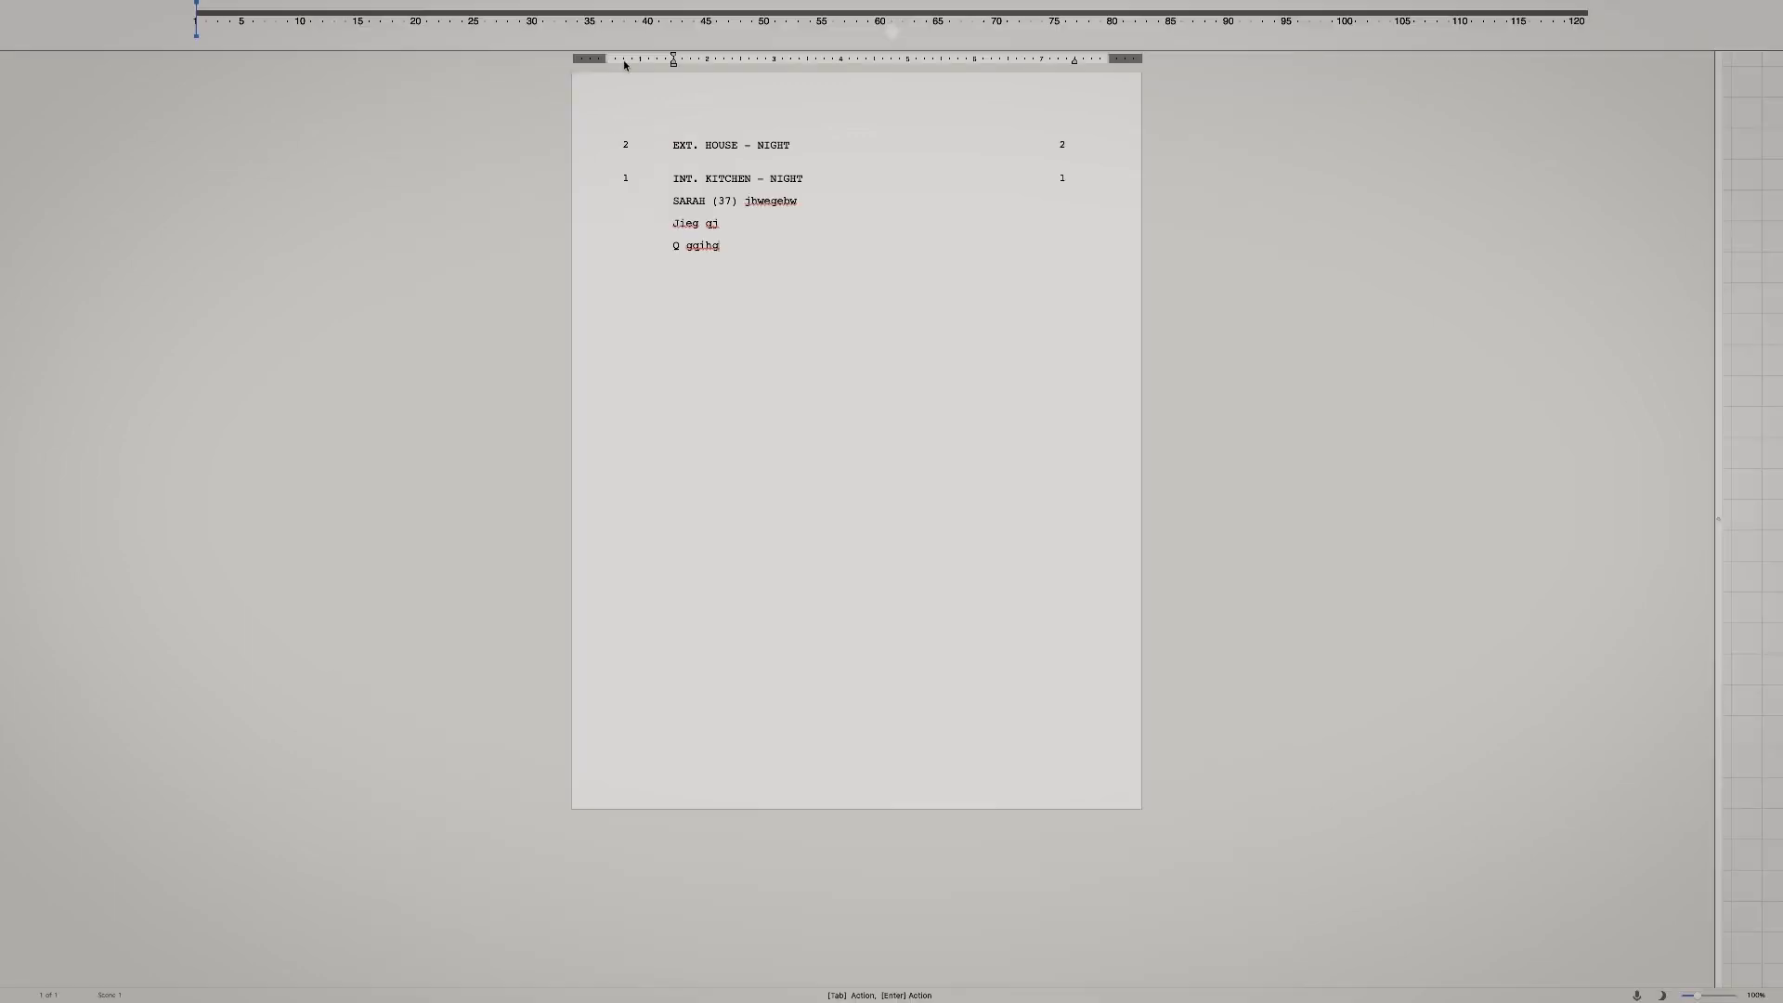
pyautogui.moveTo(308, 4)
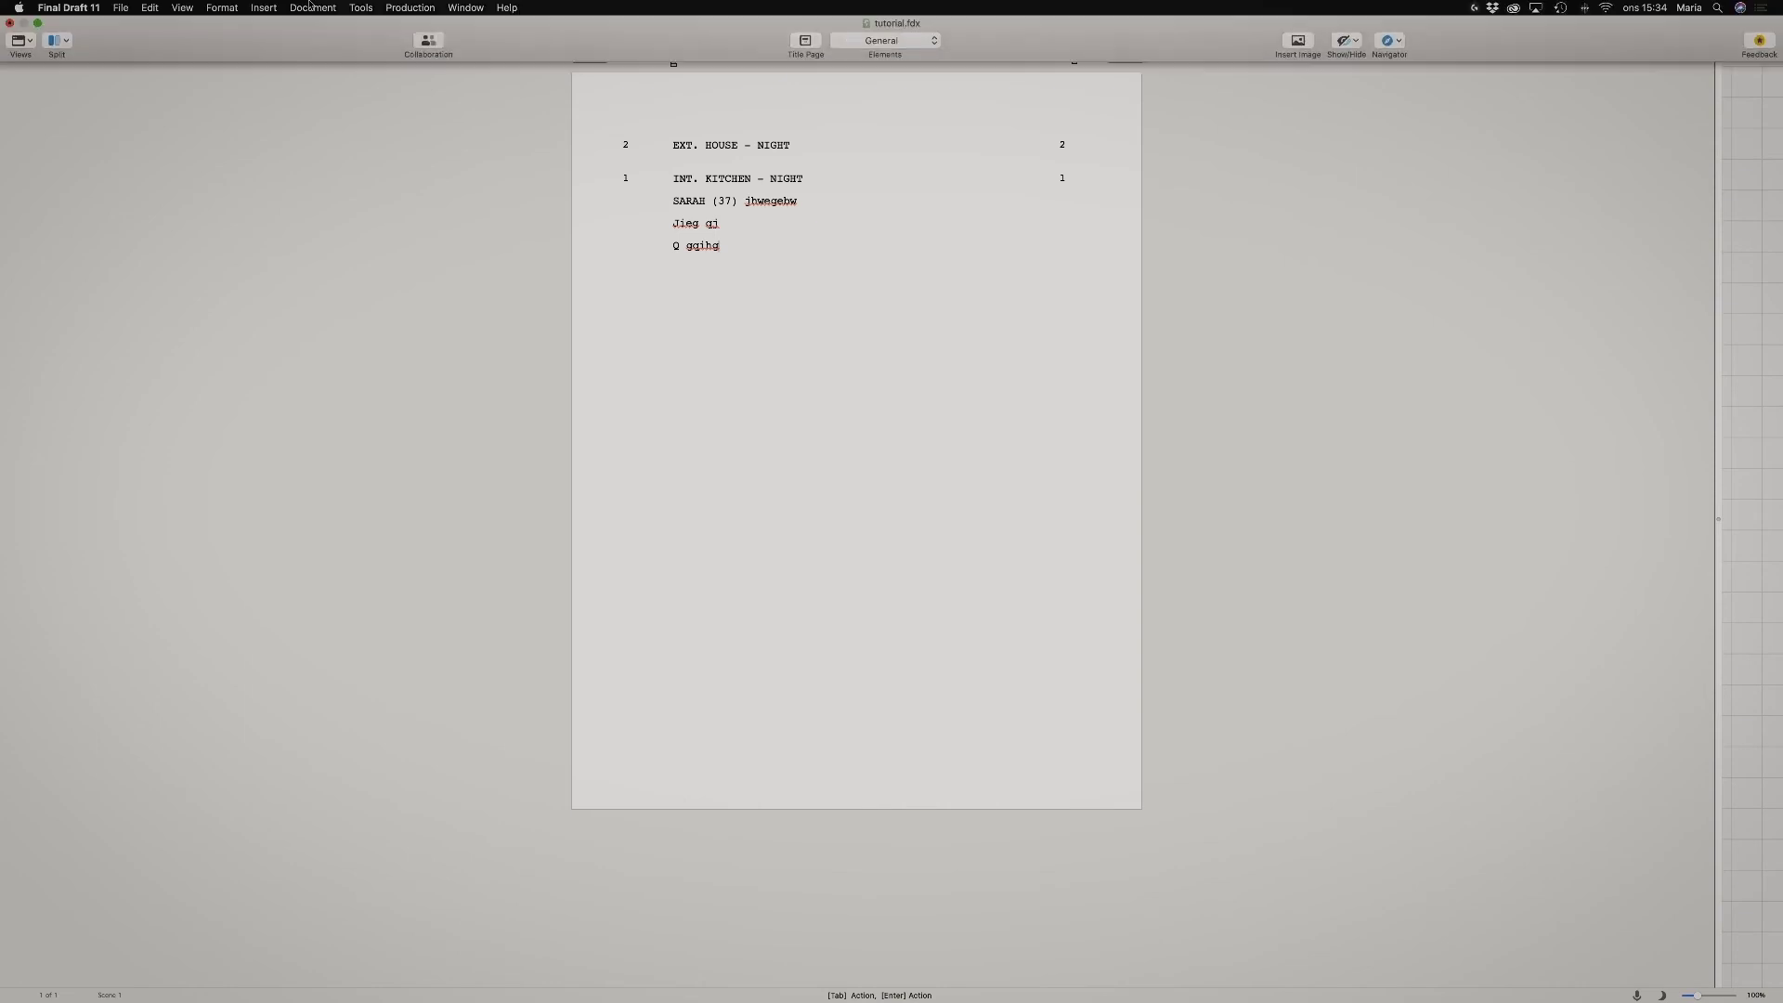
pyautogui.click(805, 42)
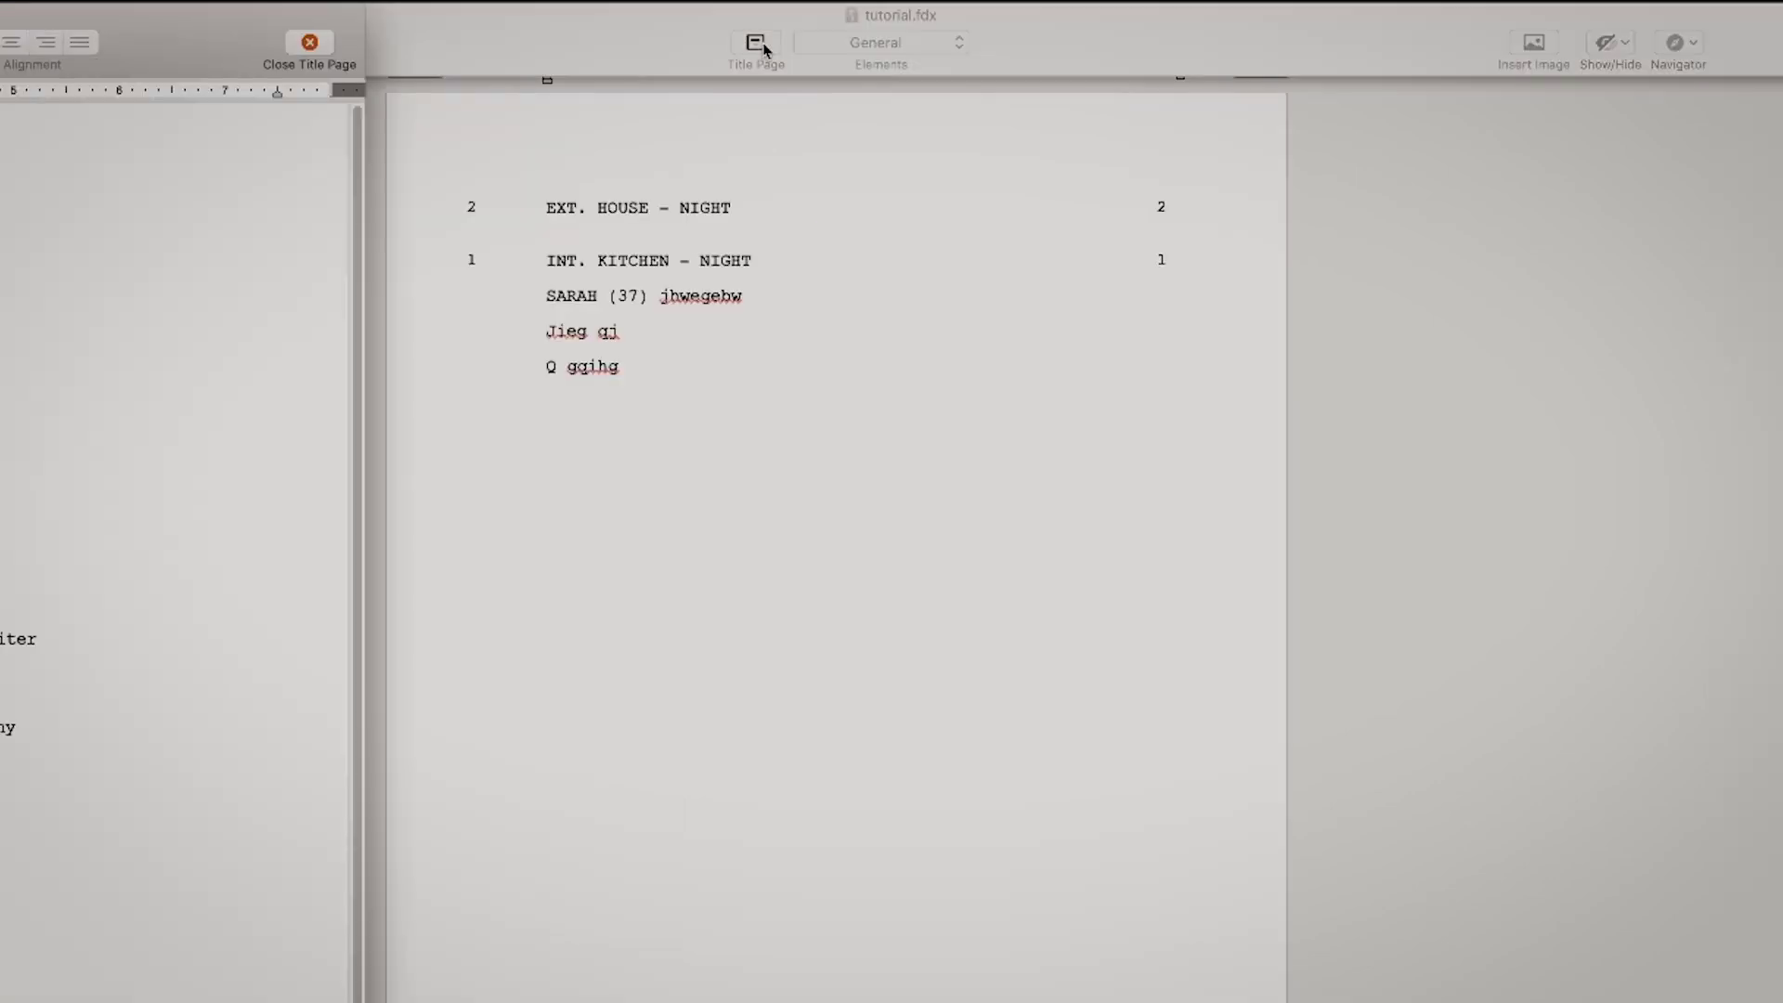
pyautogui.moveTo(179, 53); pyautogui.dragTo(1291, 88)
# - Replace SCRIPT TITLE with HELLO and enter the writer's name under Written by
pyautogui.moveTo(1099, 551); pyautogui.dragTo(928, 526)
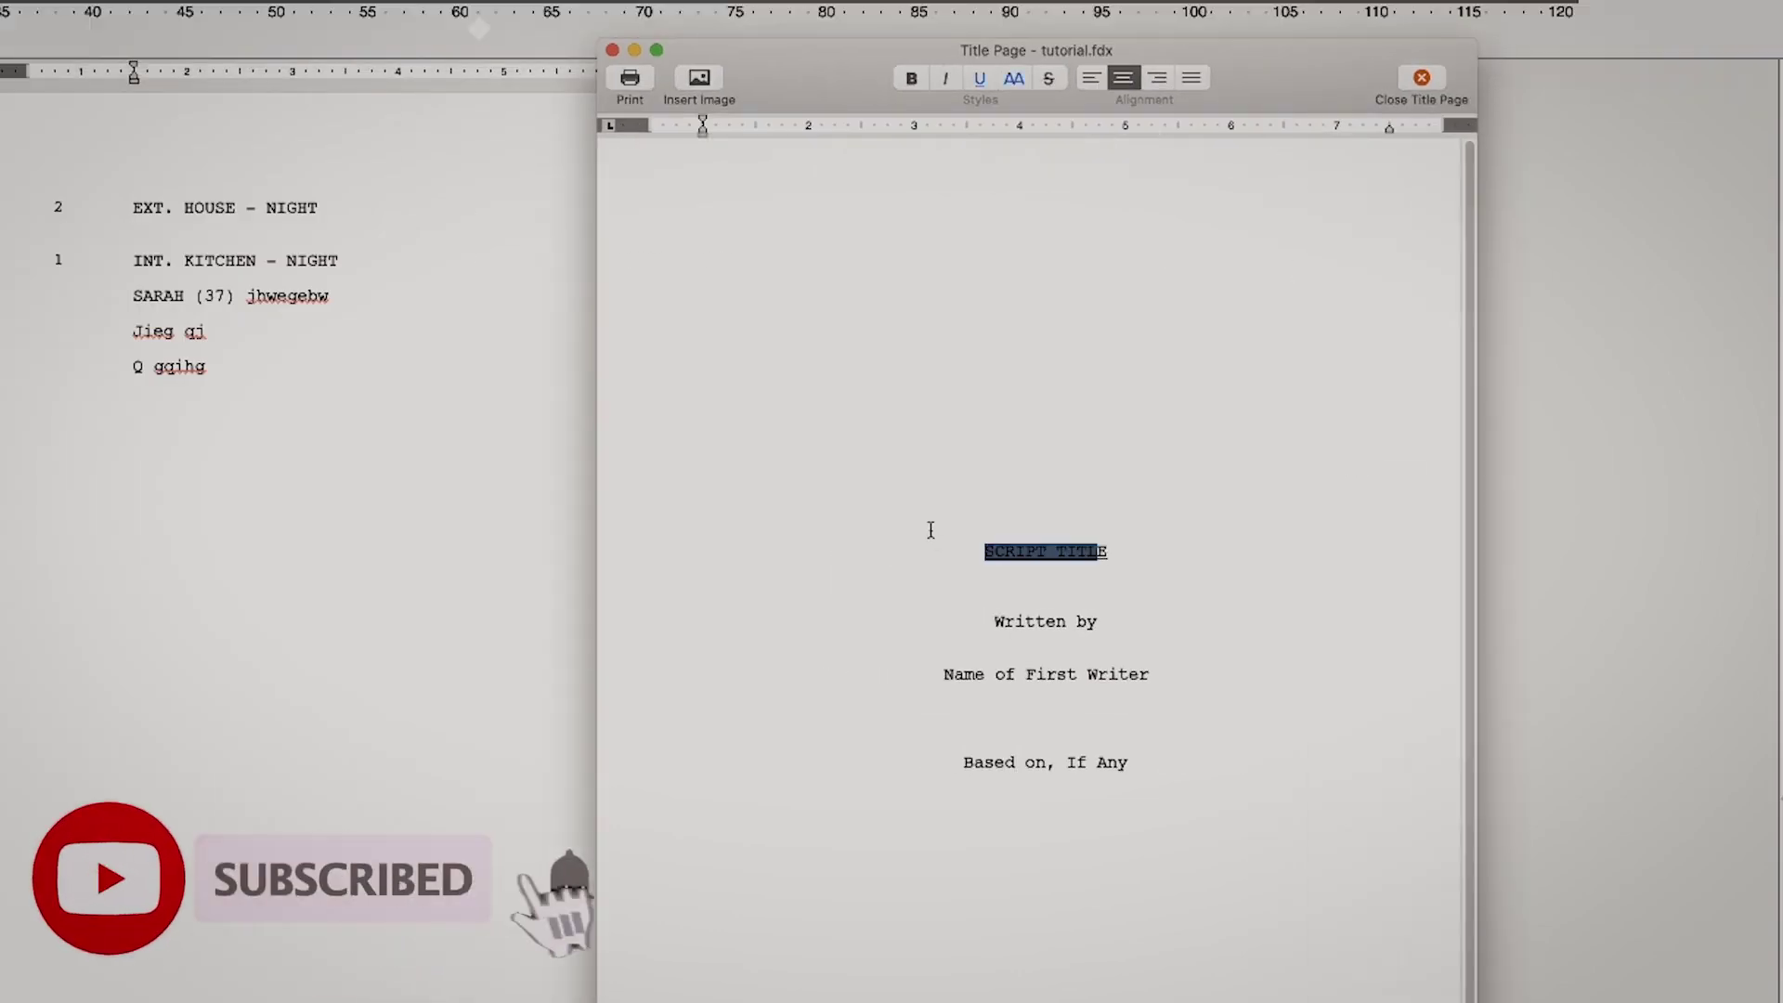
pyautogui.moveTo(1134, 558); pyautogui.dragTo(891, 529)
pyautogui.write('HELLO')
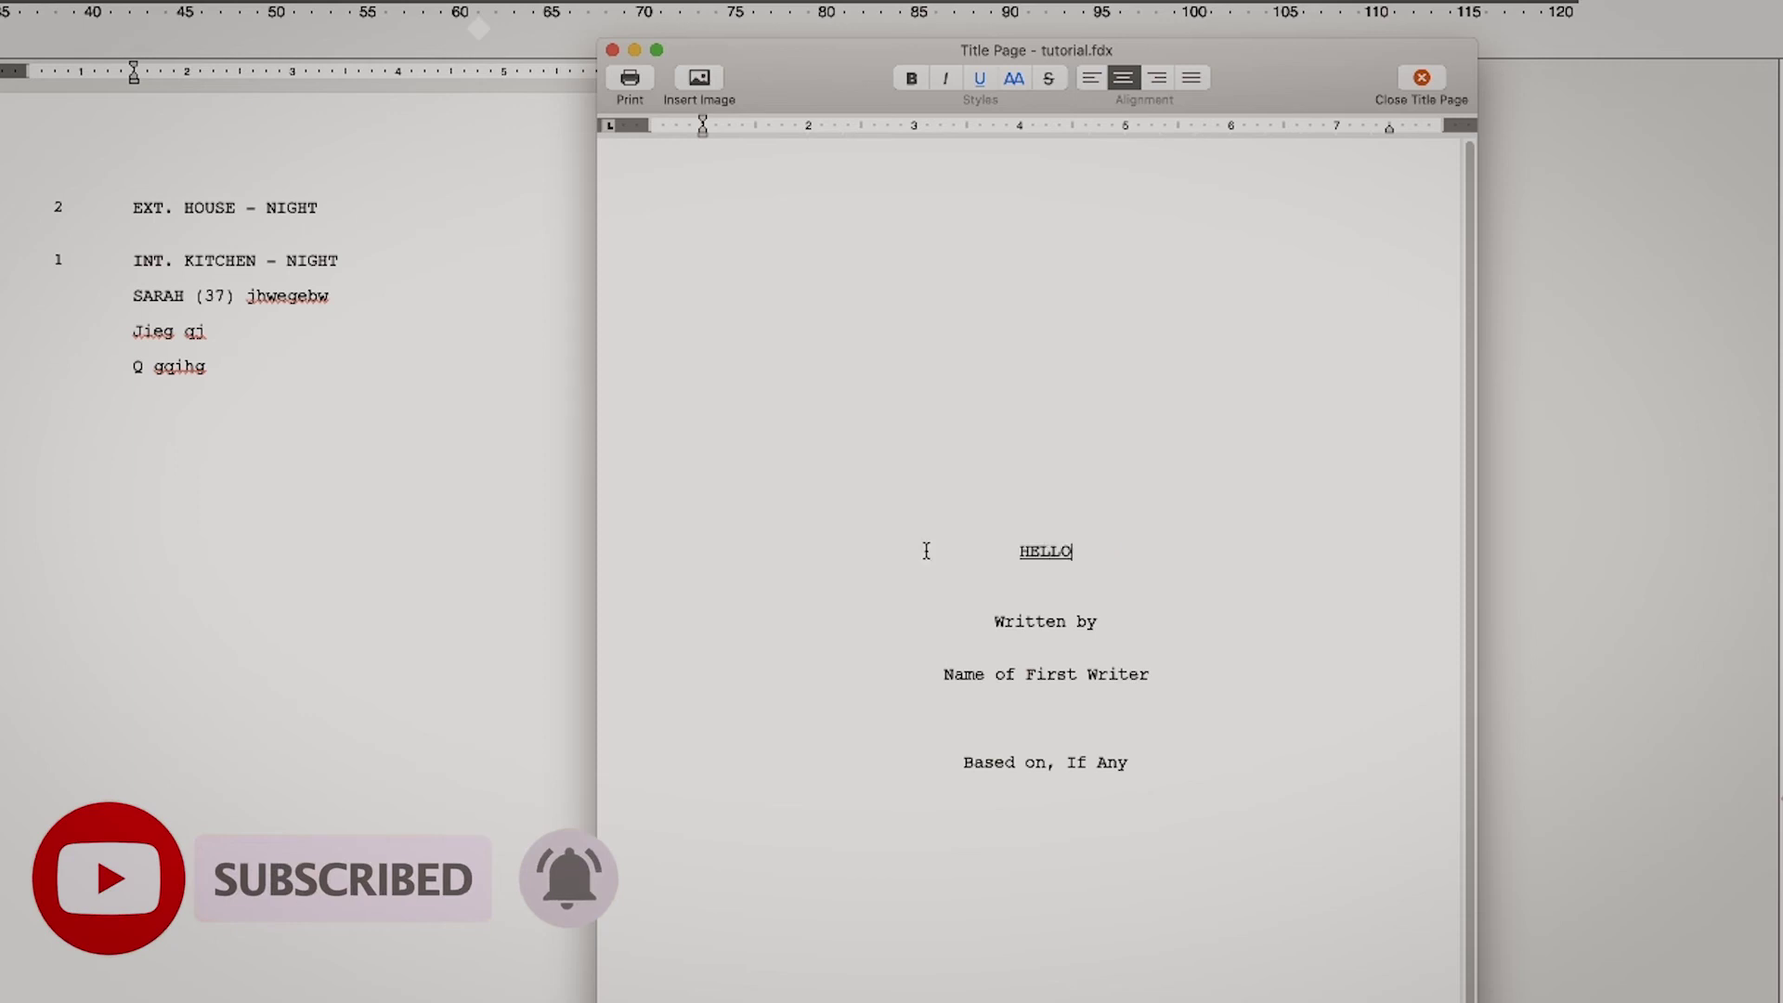
pyautogui.moveTo(1152, 674); pyautogui.dragTo(862, 666)
pyautogui.write('Maria')
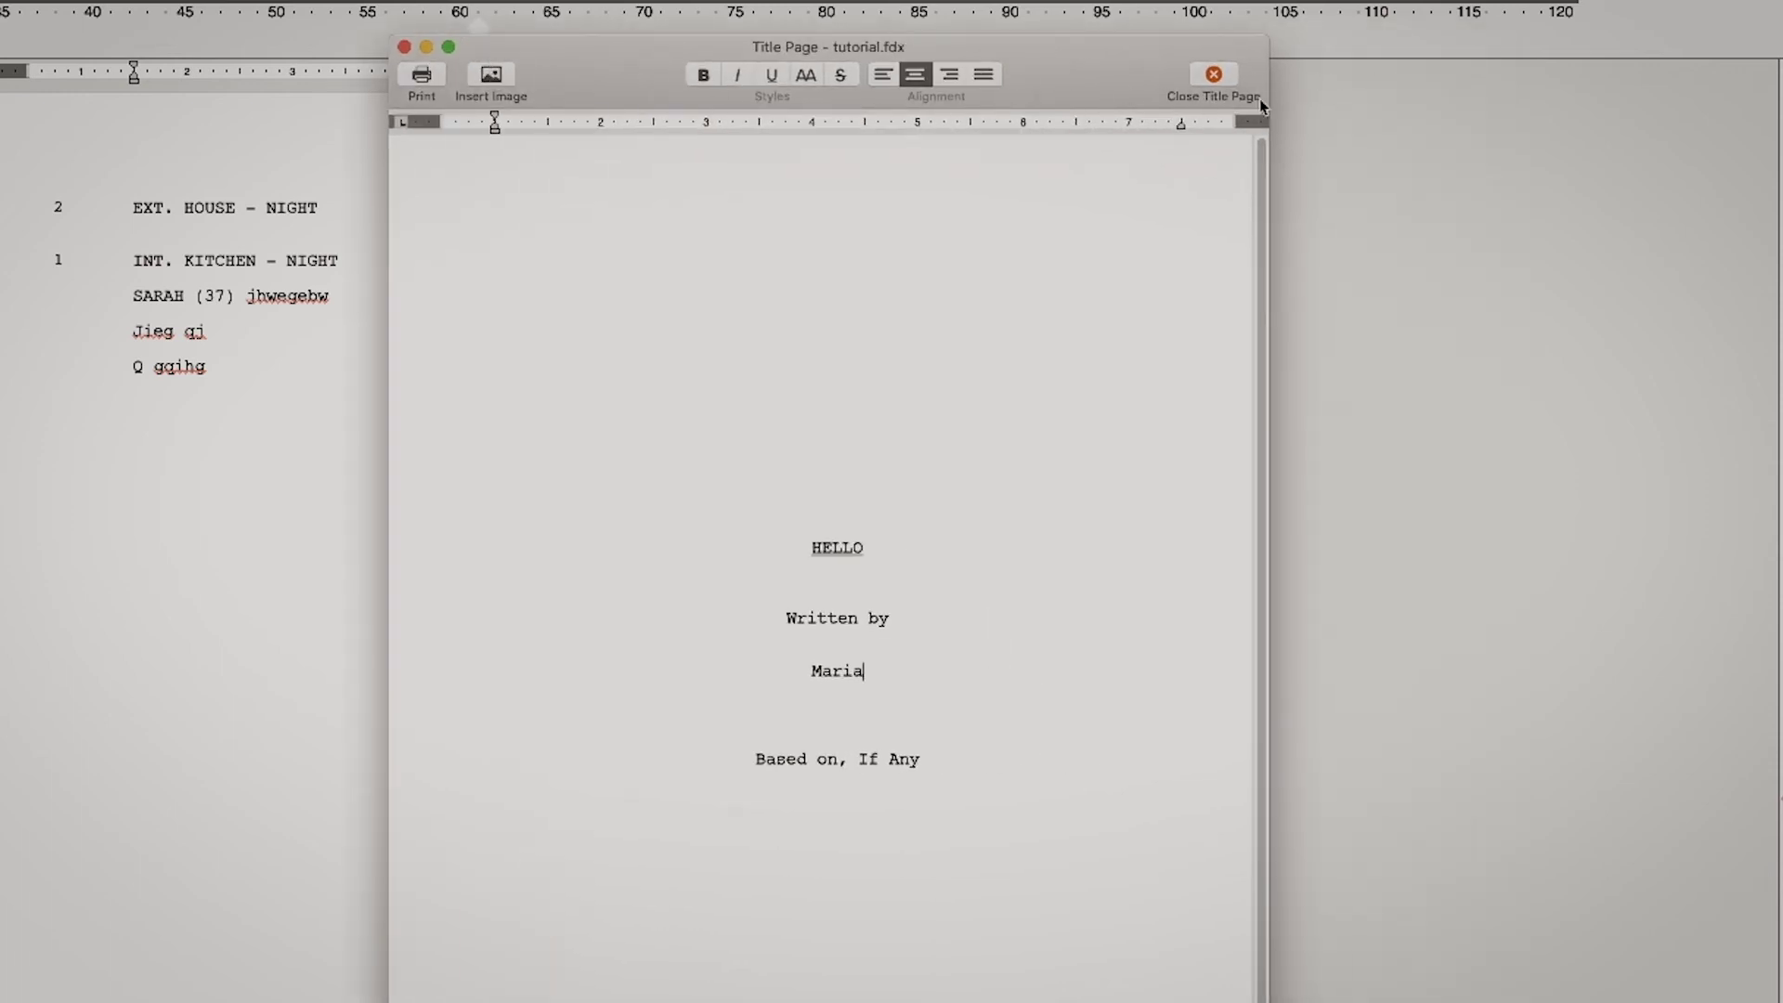
# - Close the Title Page and return to the script
pyautogui.click(1214, 77)
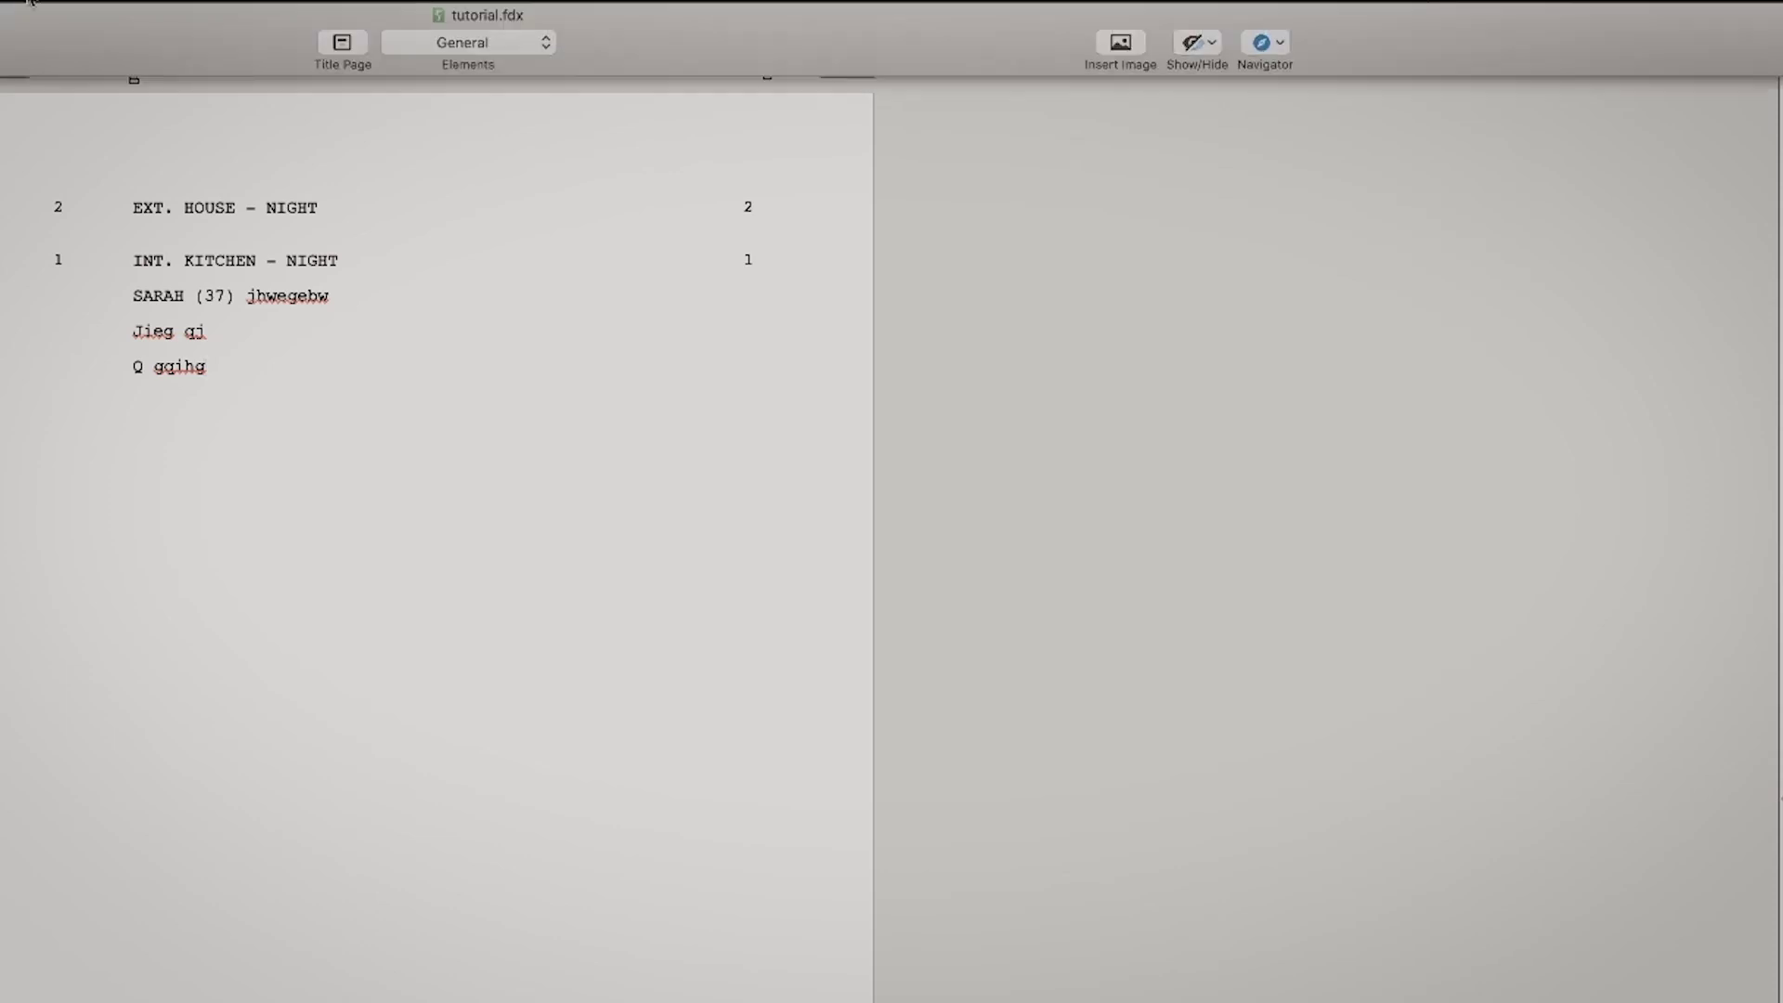
pyautogui.click(548, 45)
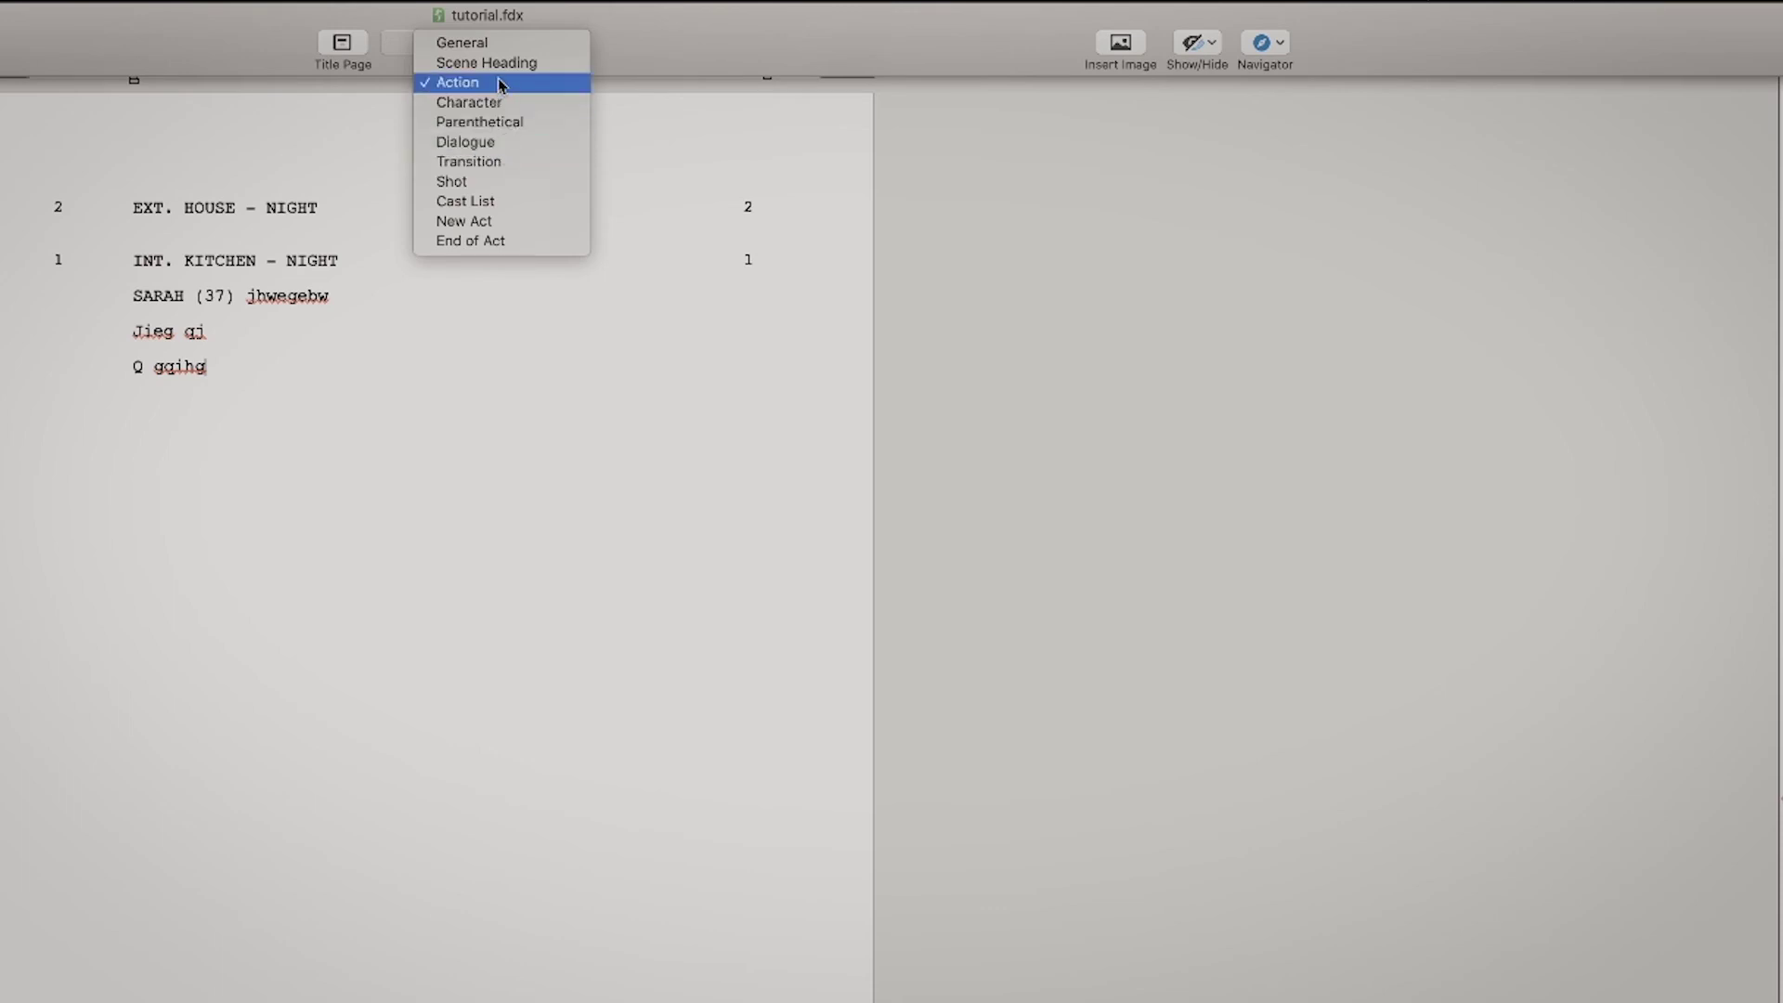
pyautogui.click(753, 35)
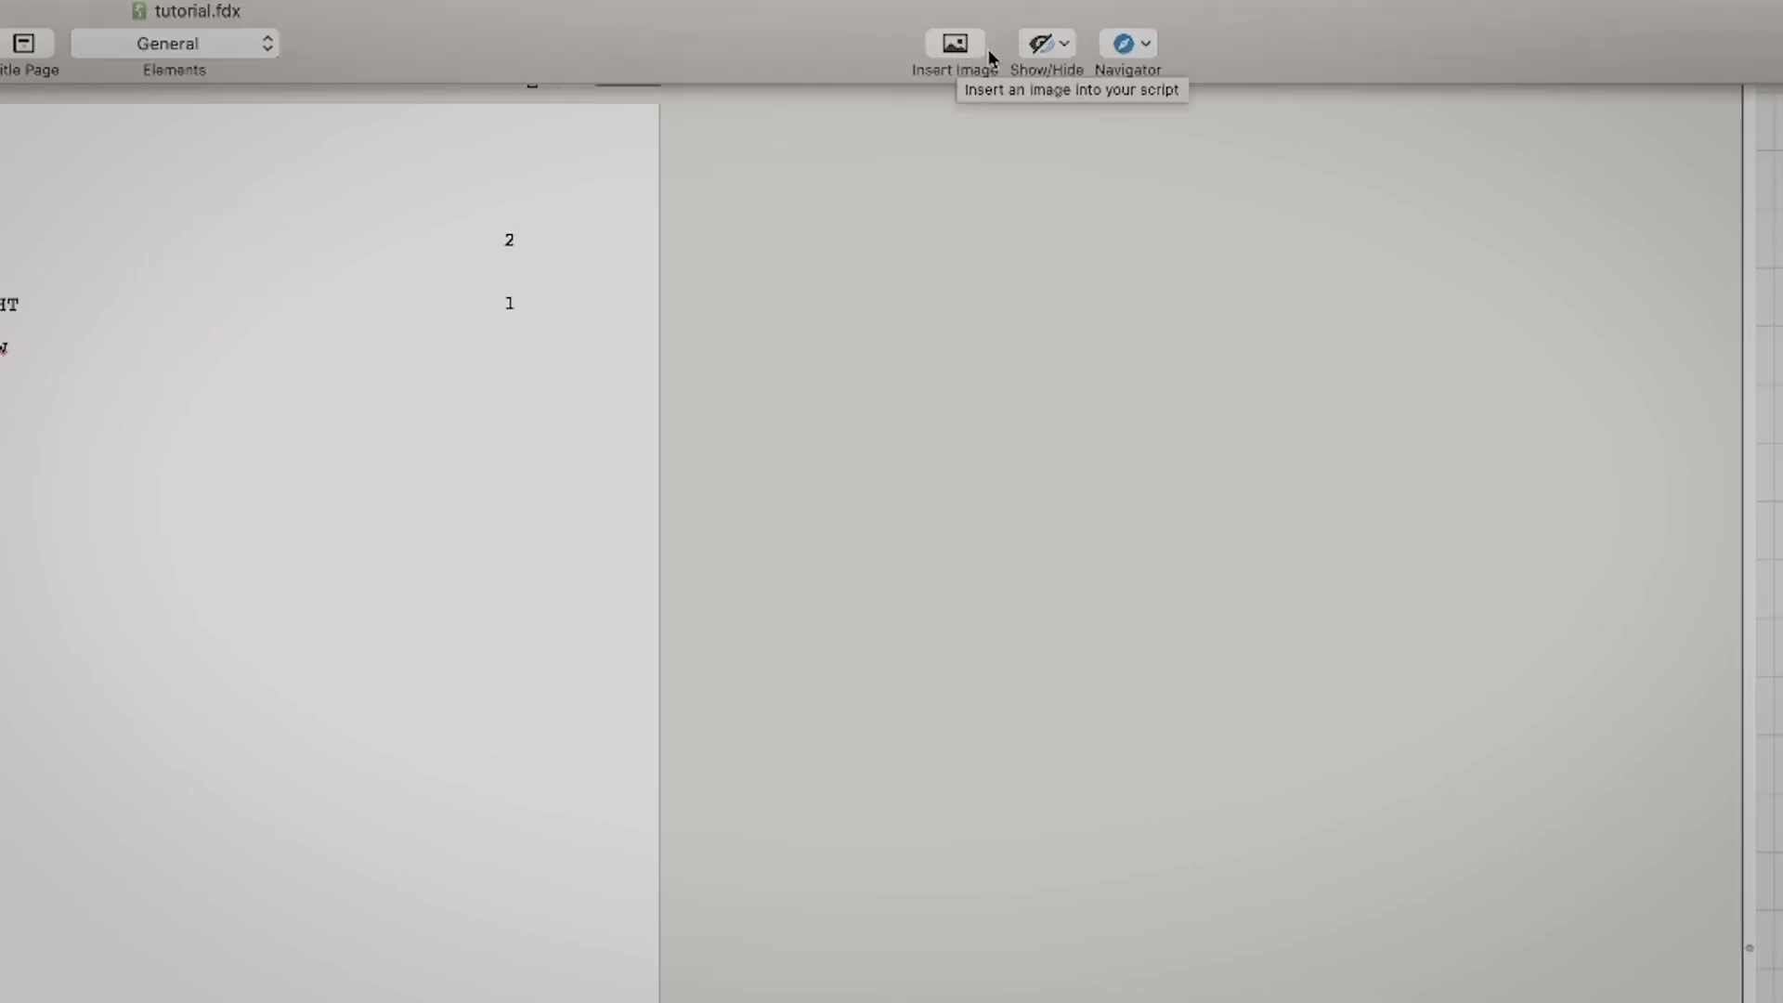
# - Turn on Show Story Map from the Show/Hide options, hiding the ruler
pyautogui.click(1067, 46)
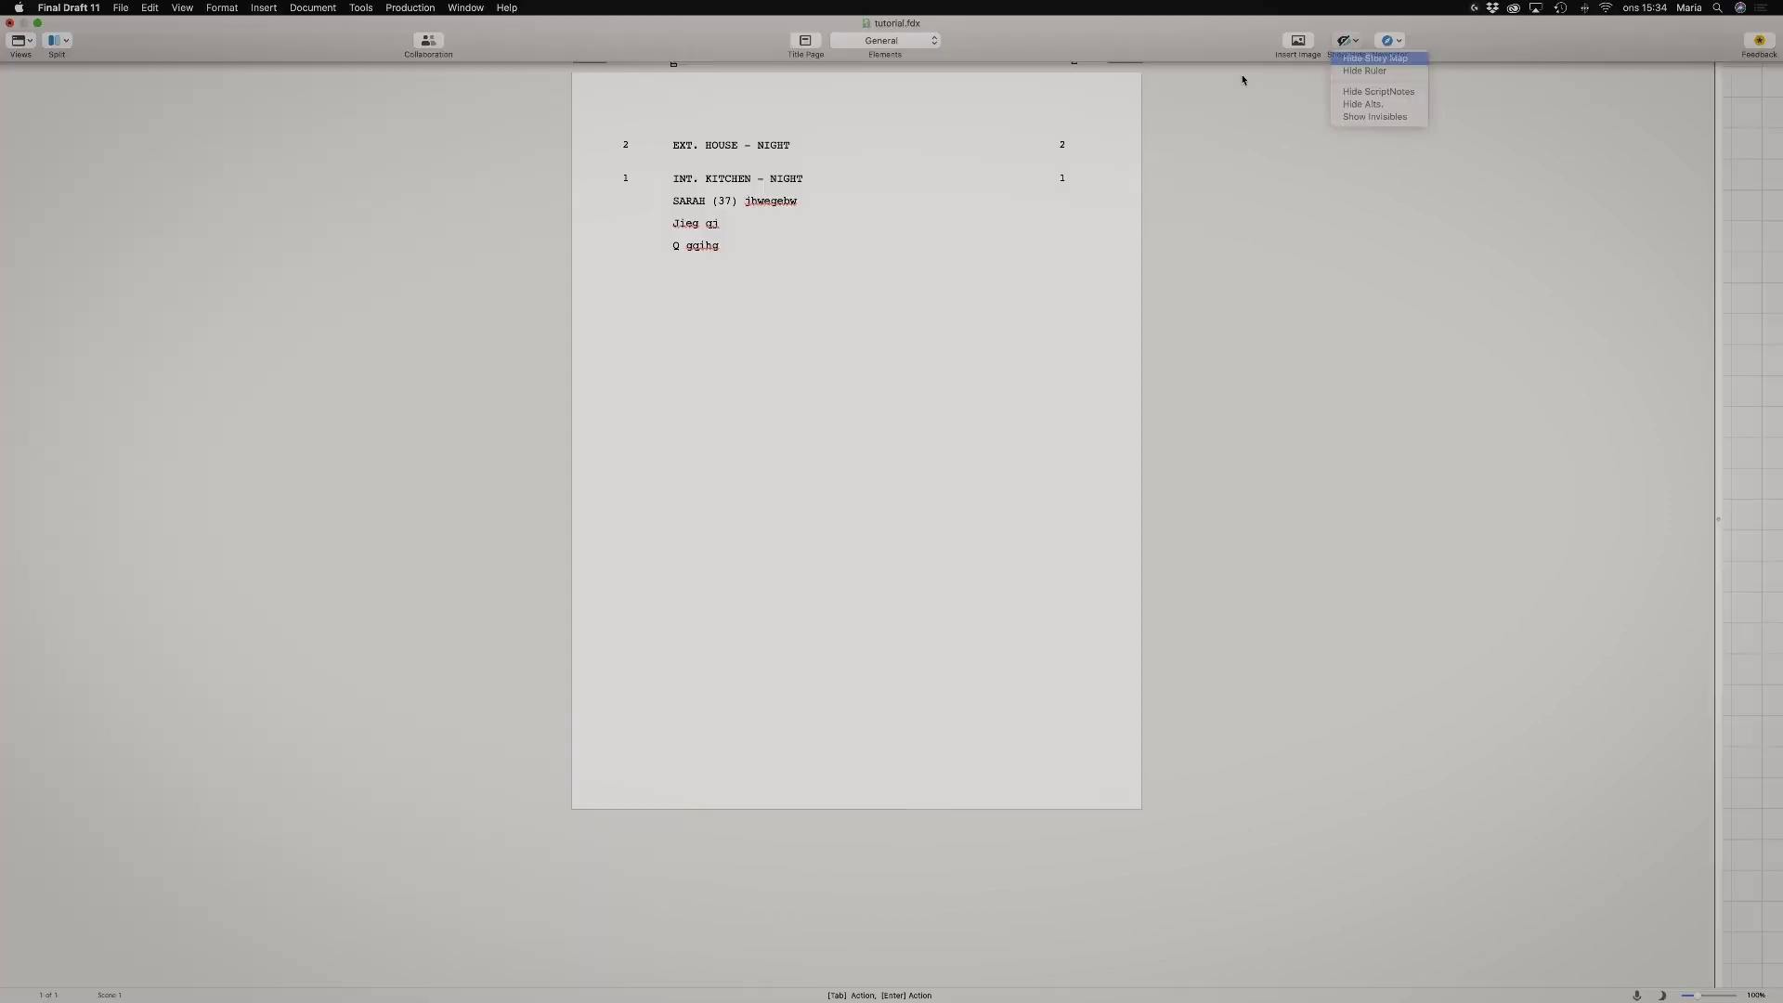
pyautogui.click(771, 163)
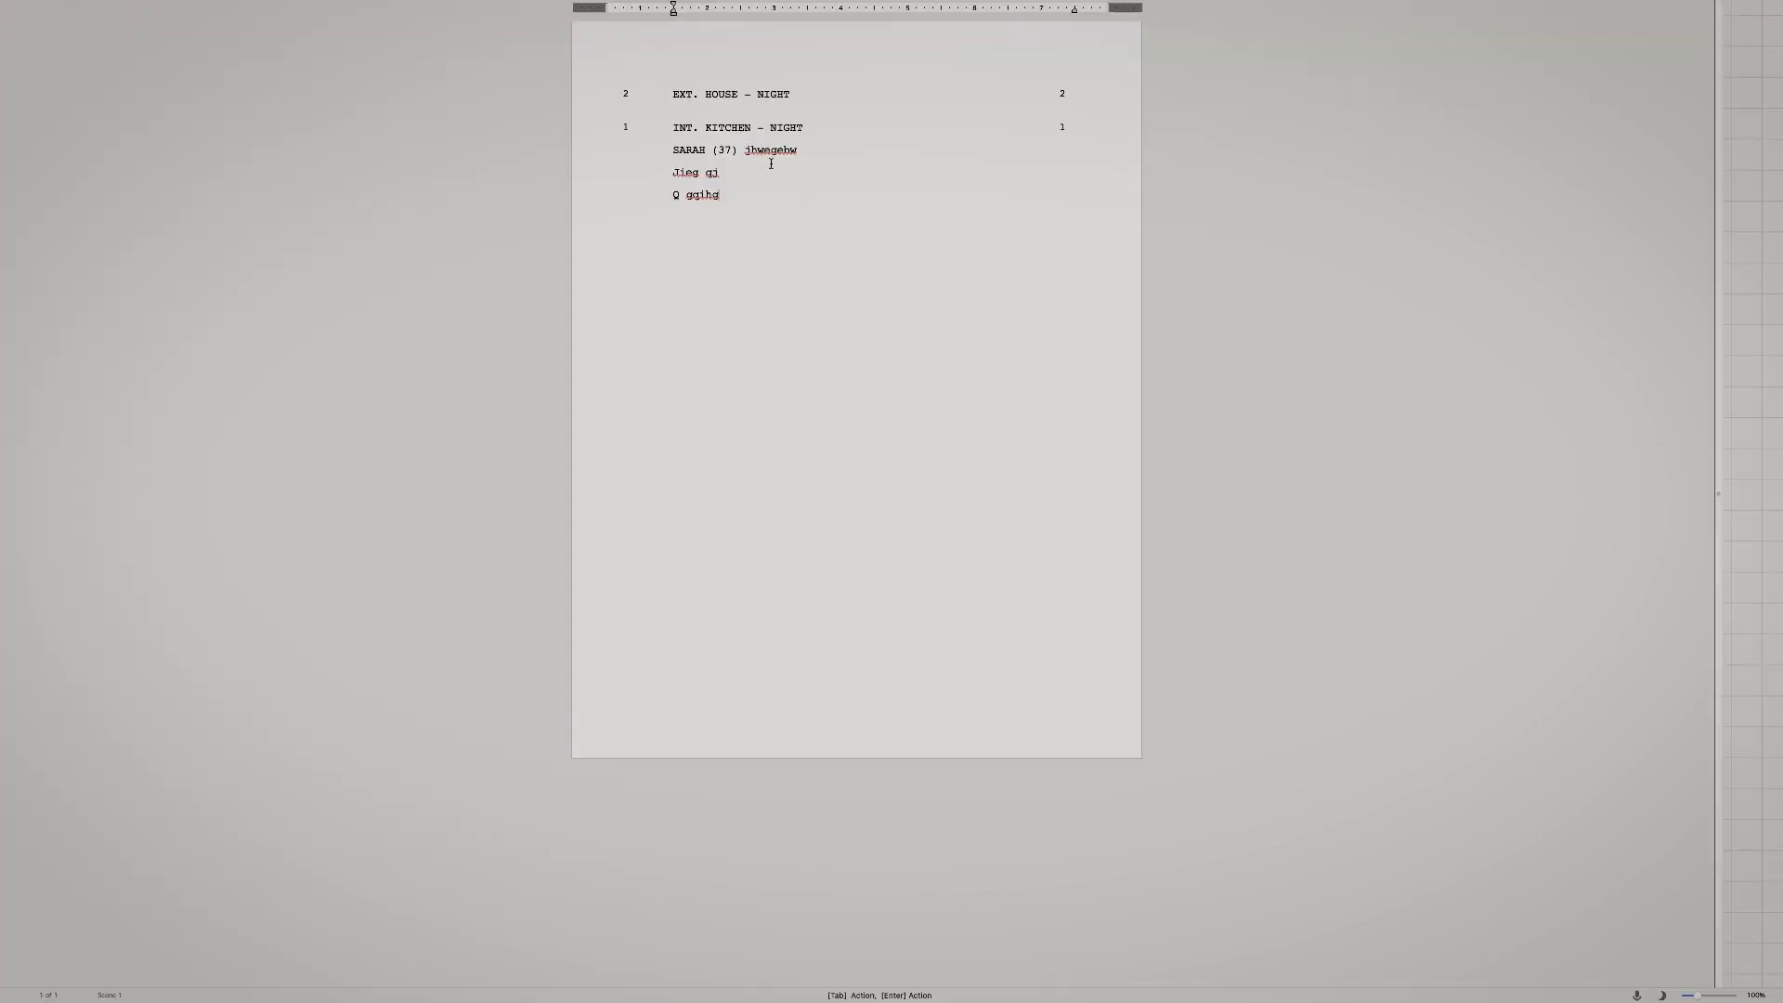
pyautogui.moveTo(1368, 11)
pyautogui.click(1358, 43)
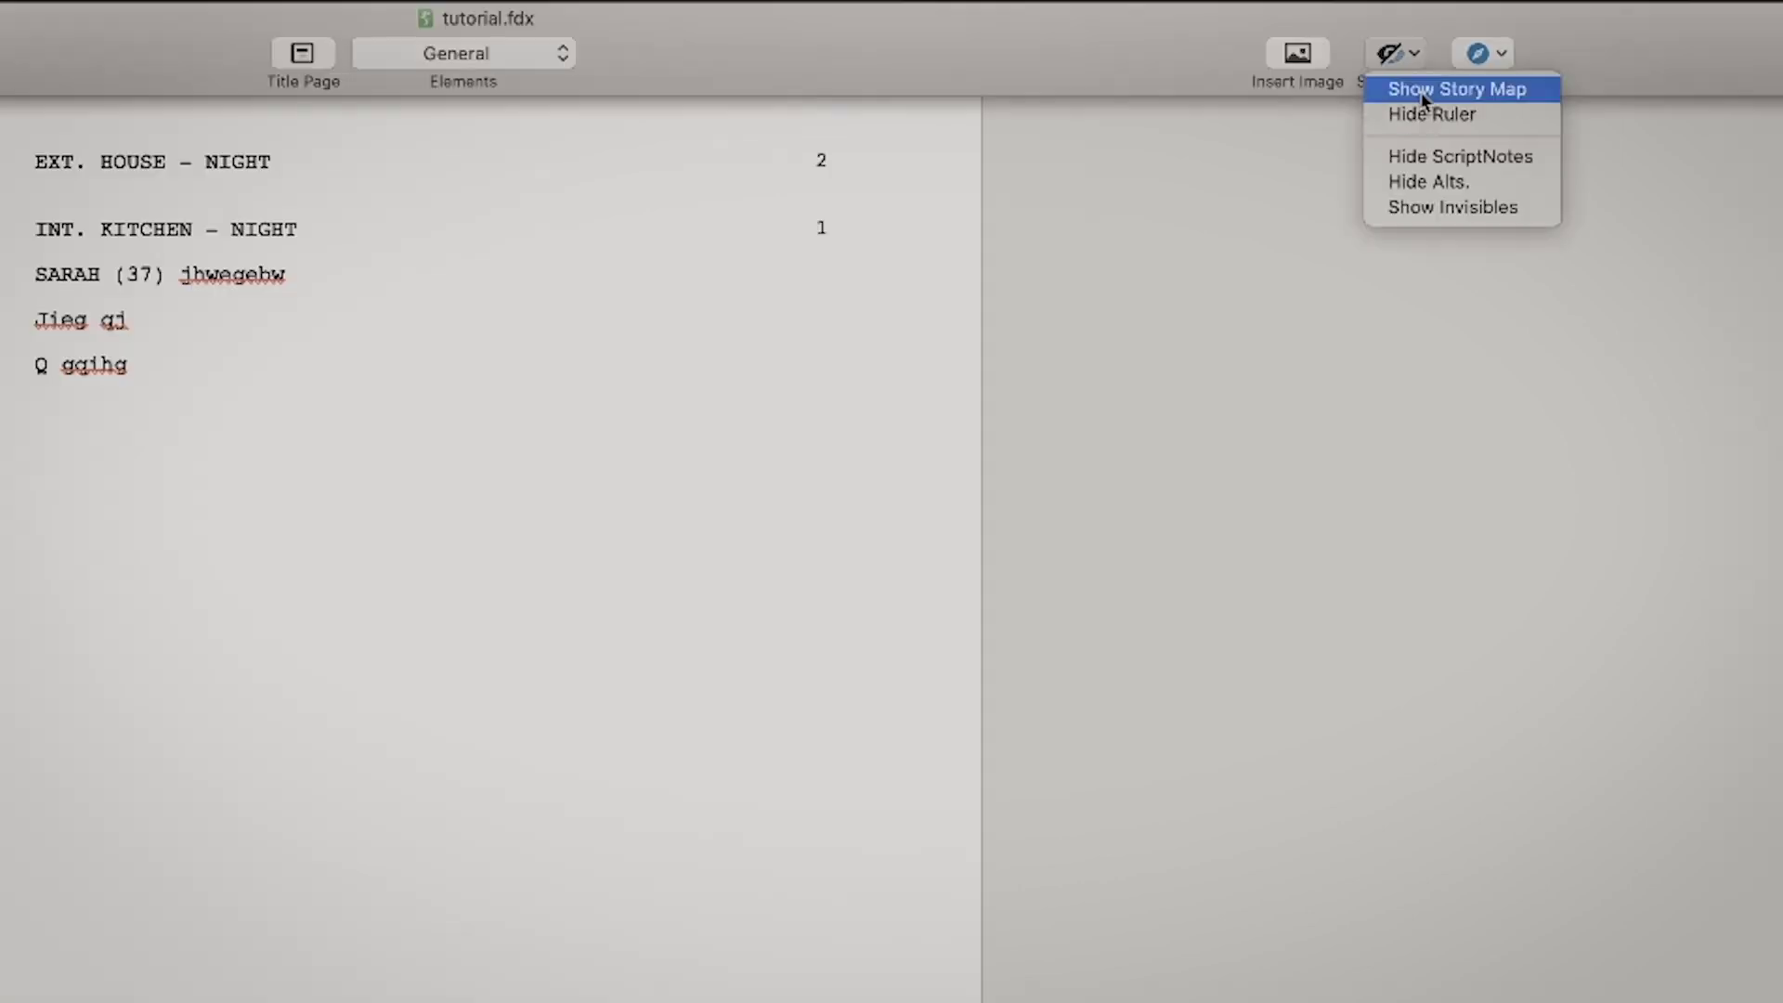
pyautogui.click(1365, 71)
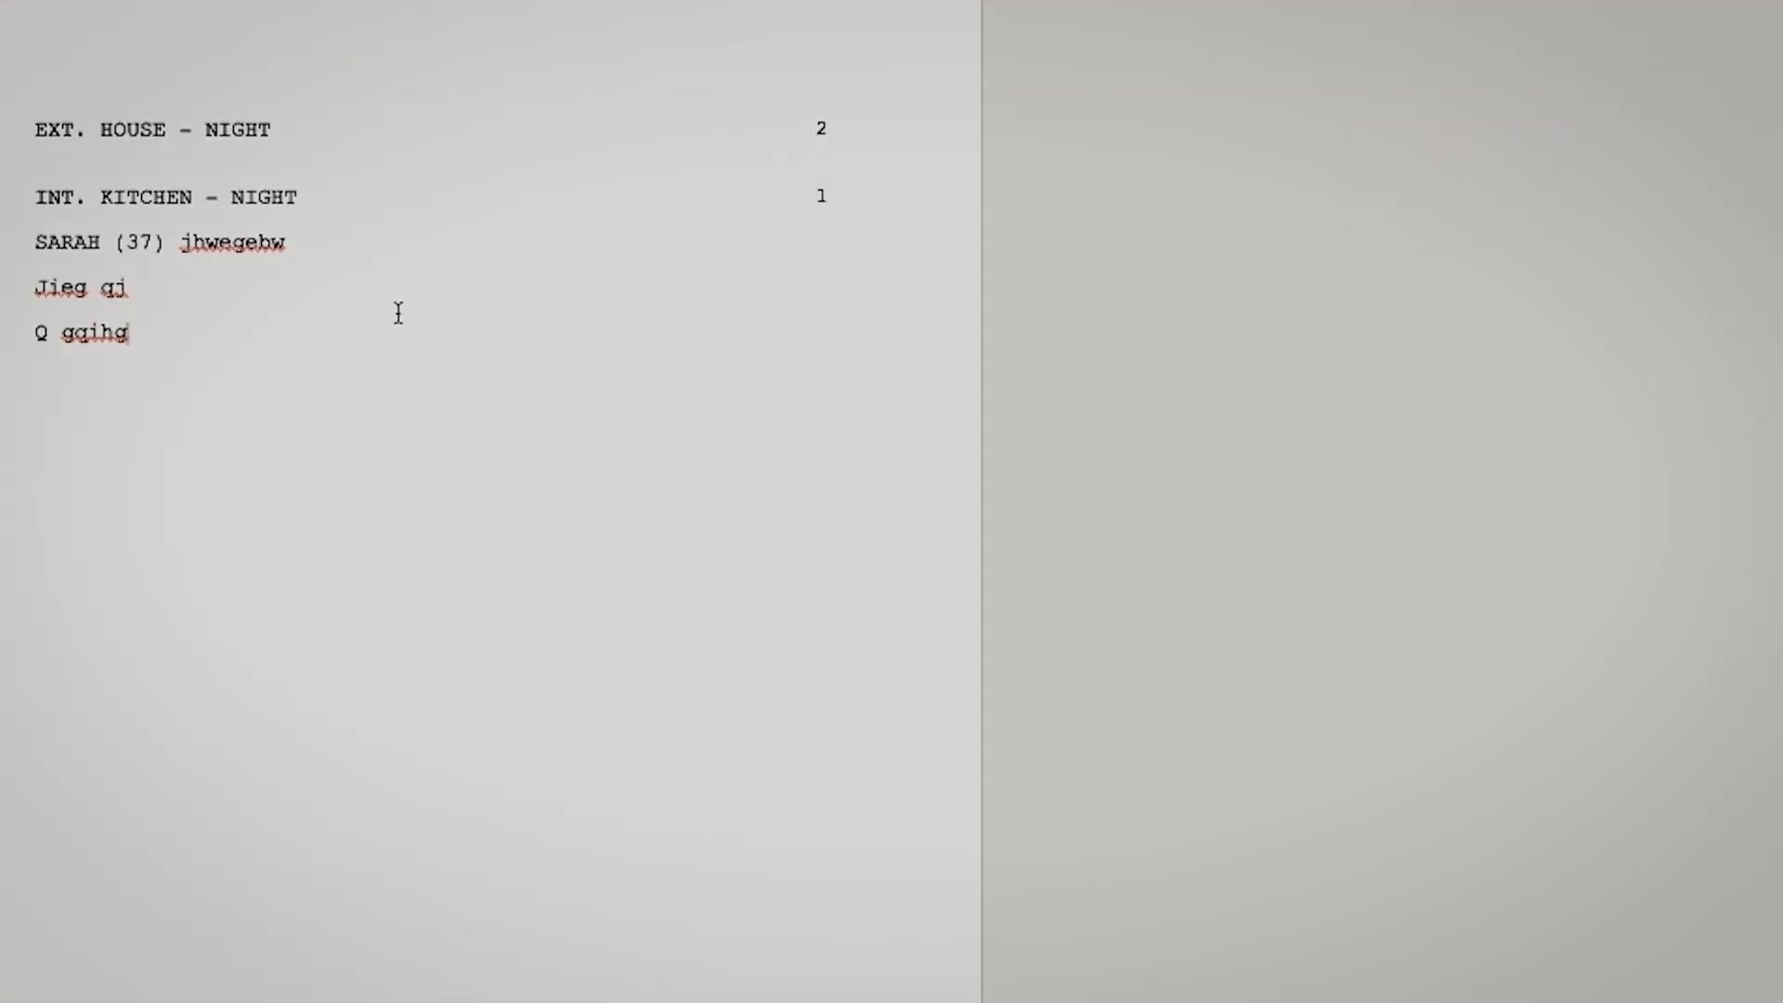
pyautogui.moveTo(728, 0)
pyautogui.click(1355, 41)
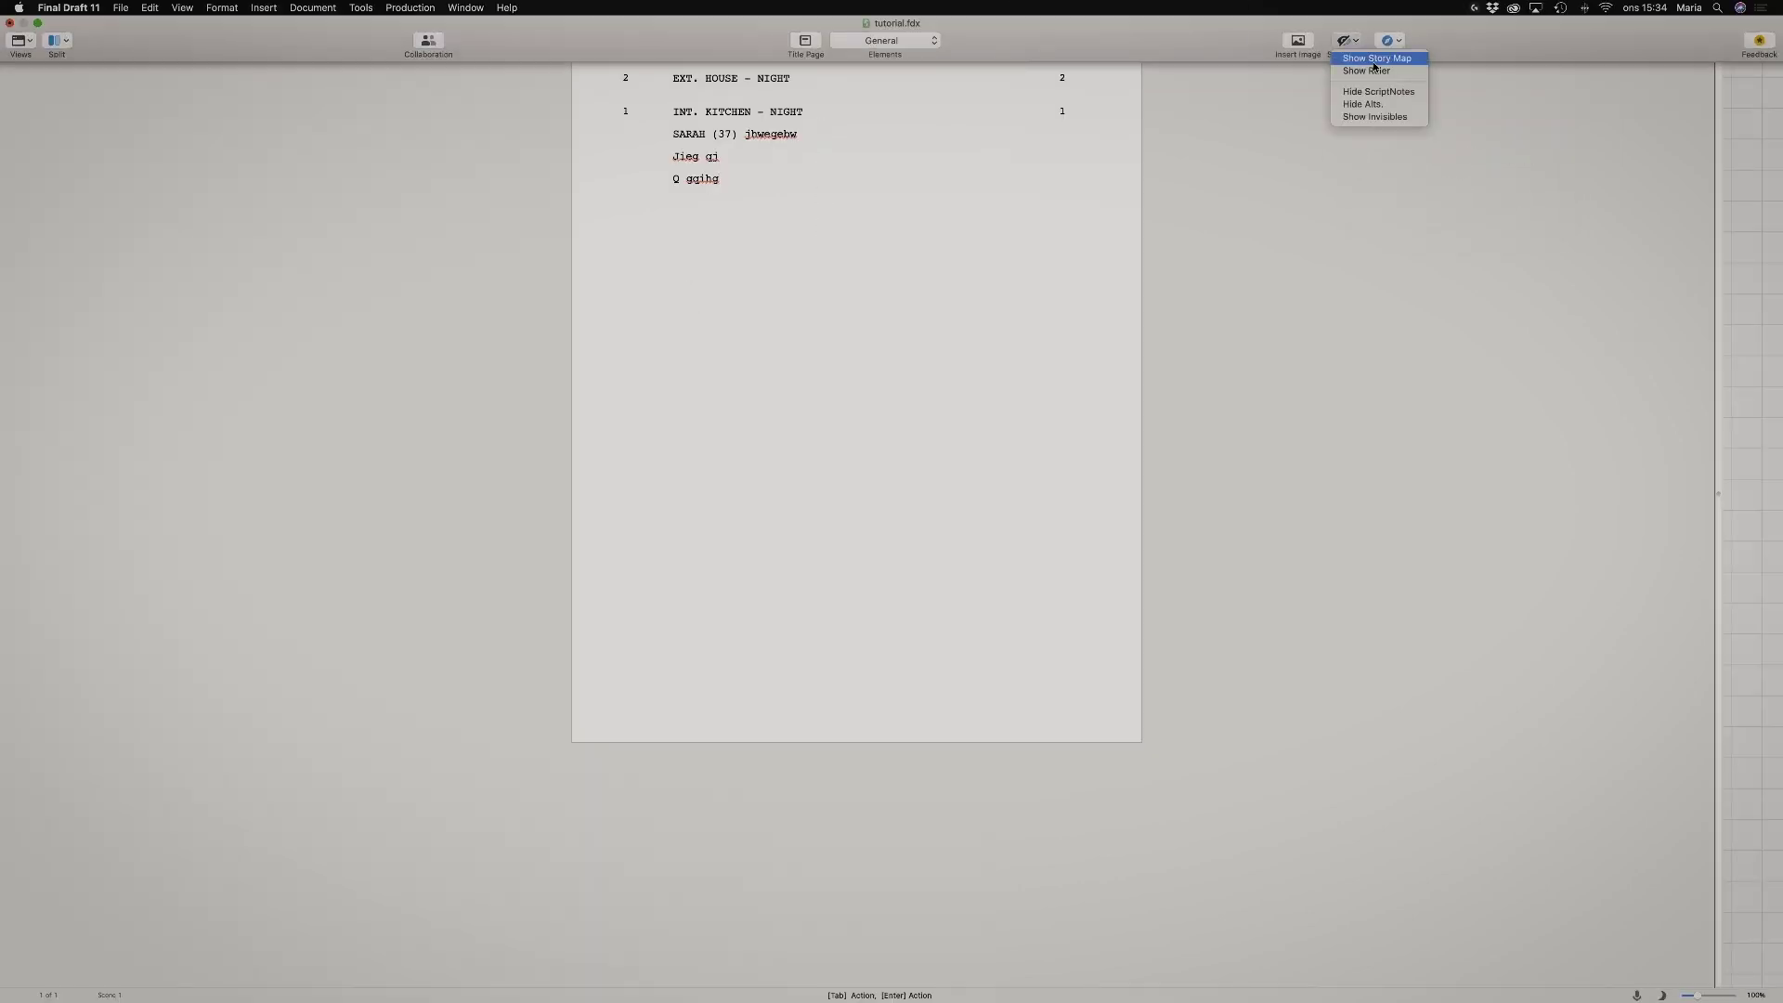
pyautogui.click(1378, 63)
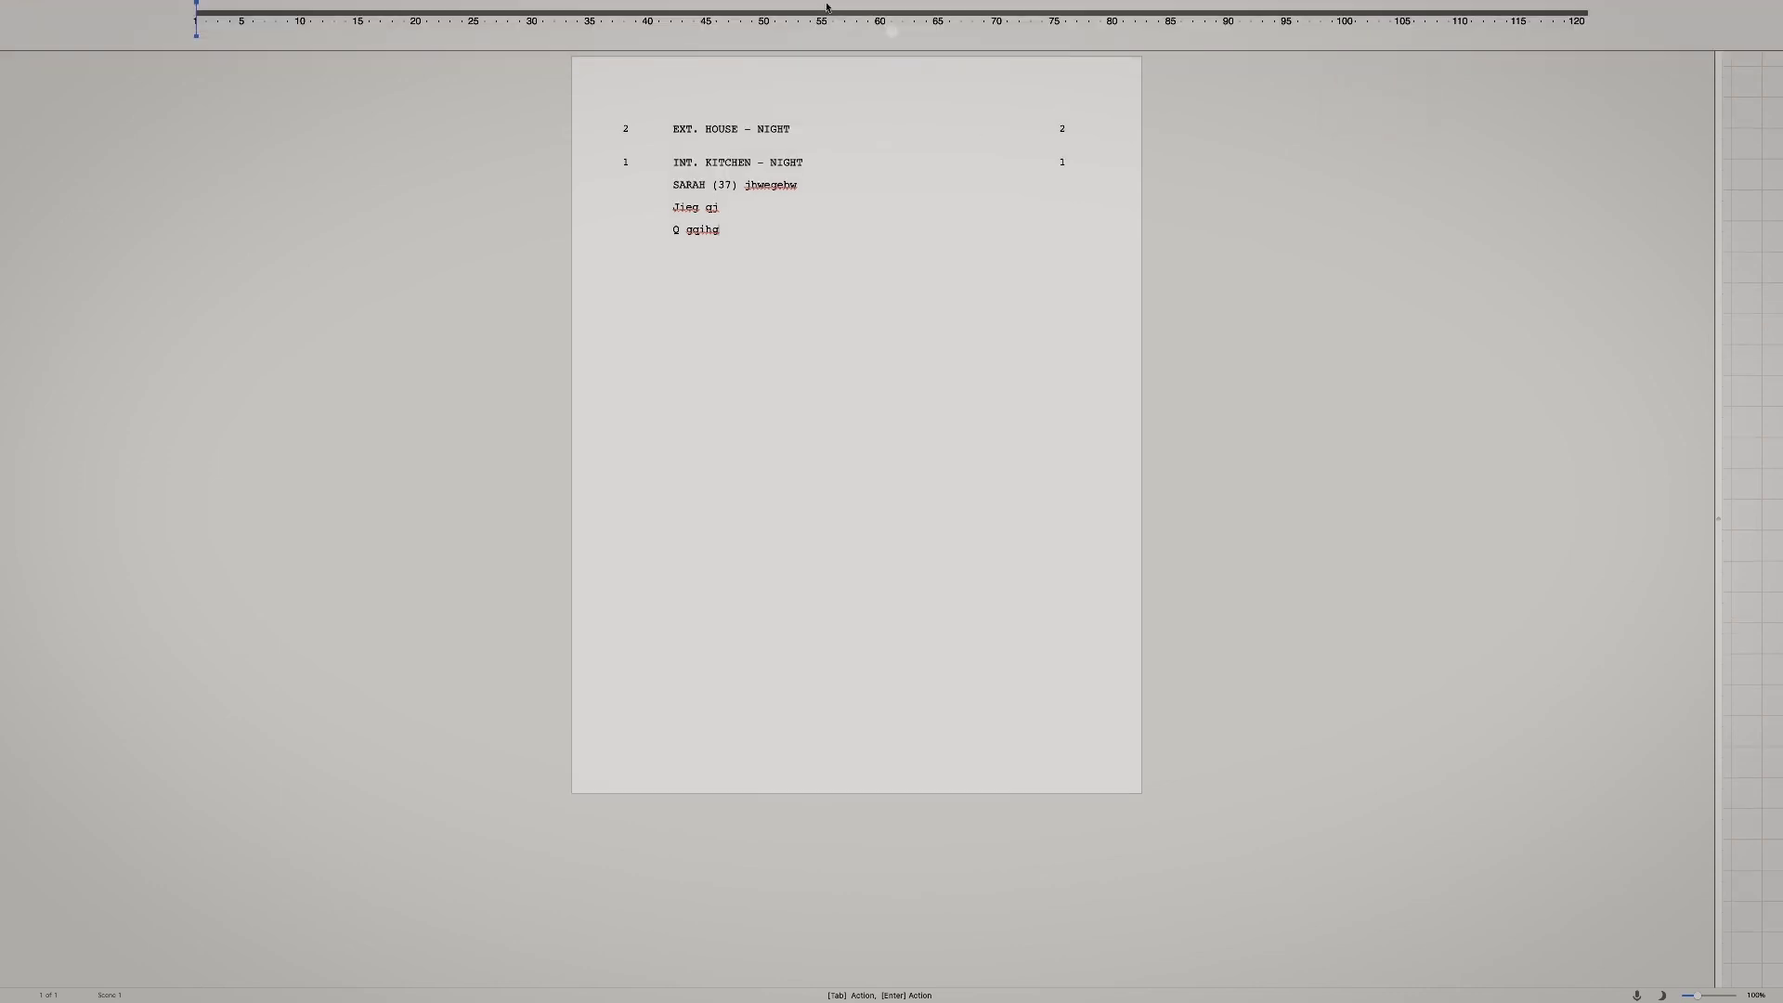
pyautogui.moveTo(1431, 6)
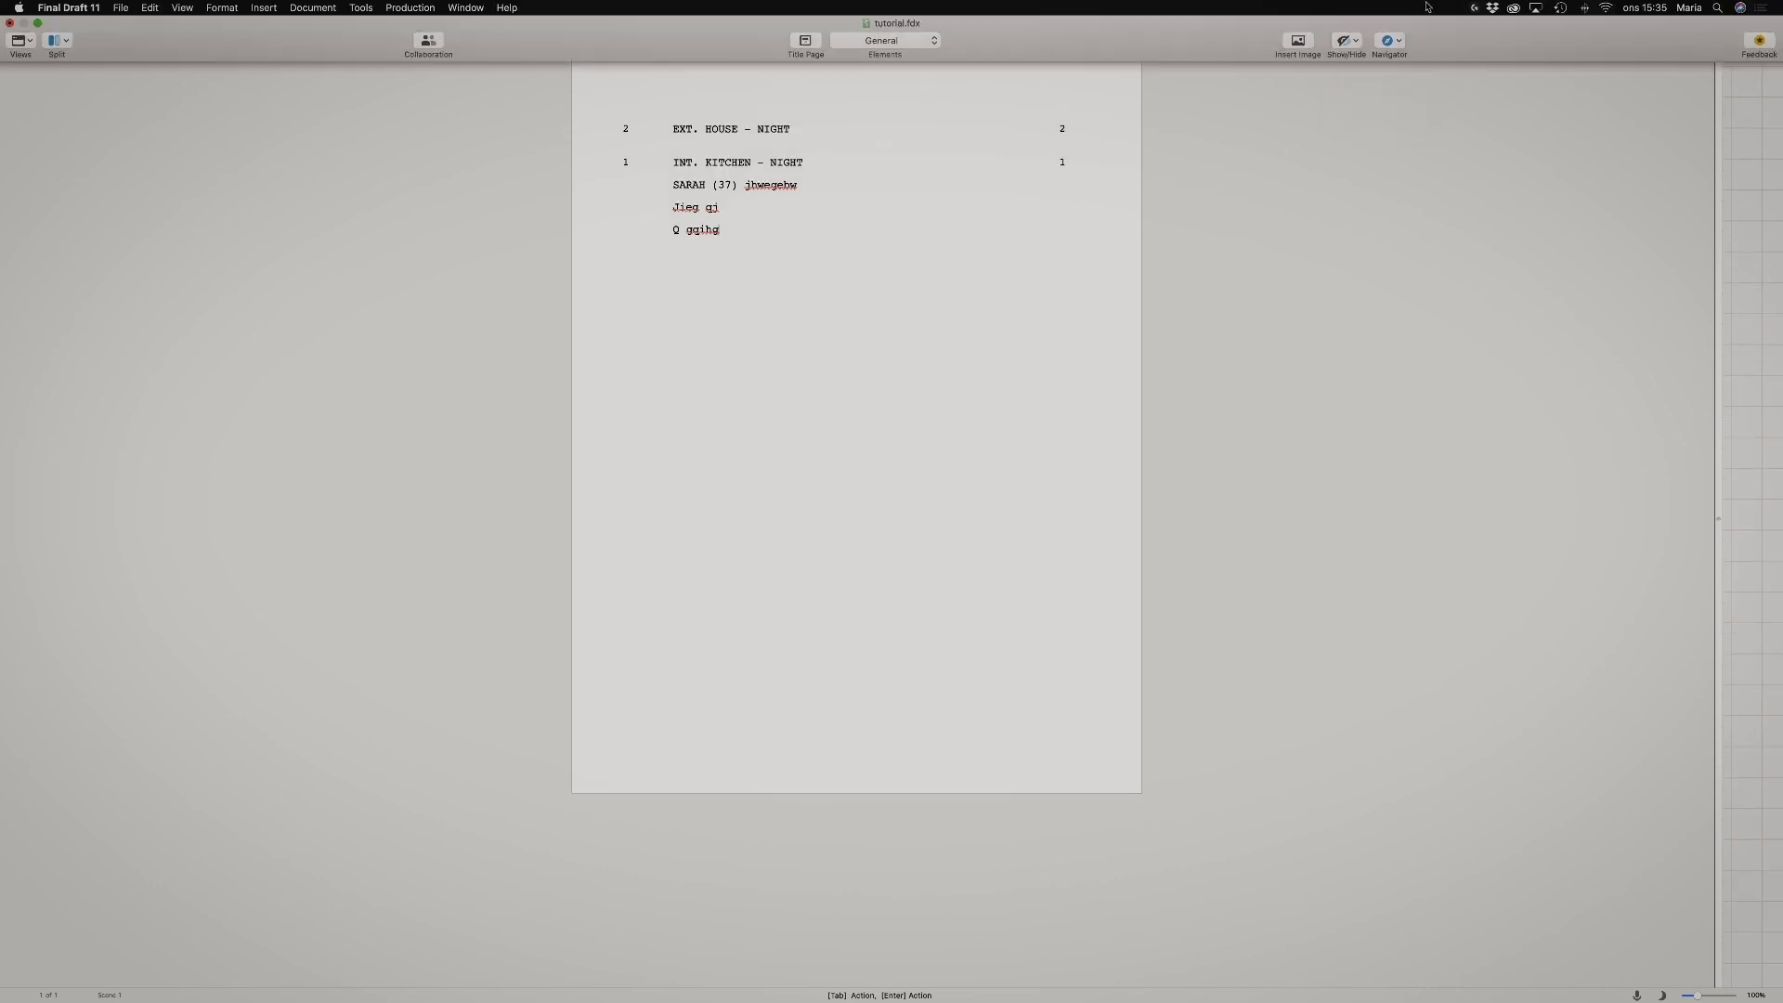
pyautogui.click(1356, 41)
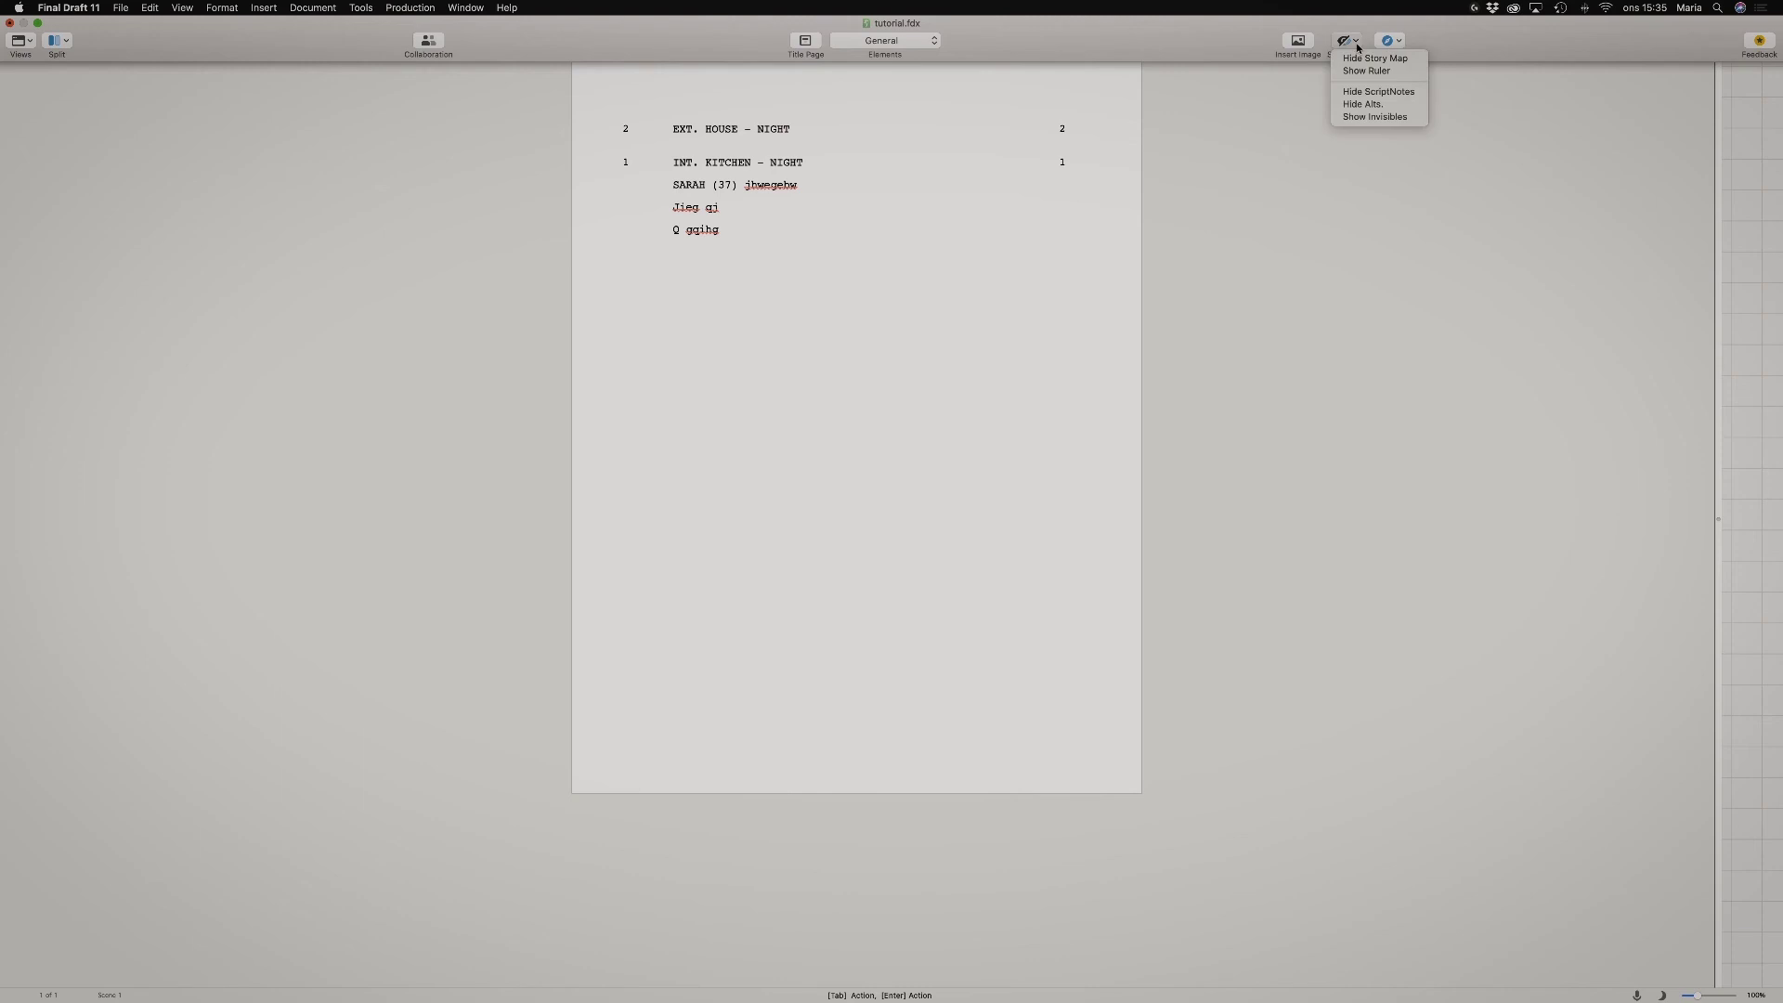
# - Open the Navigator showing its Scenes list
pyautogui.click(1357, 44)
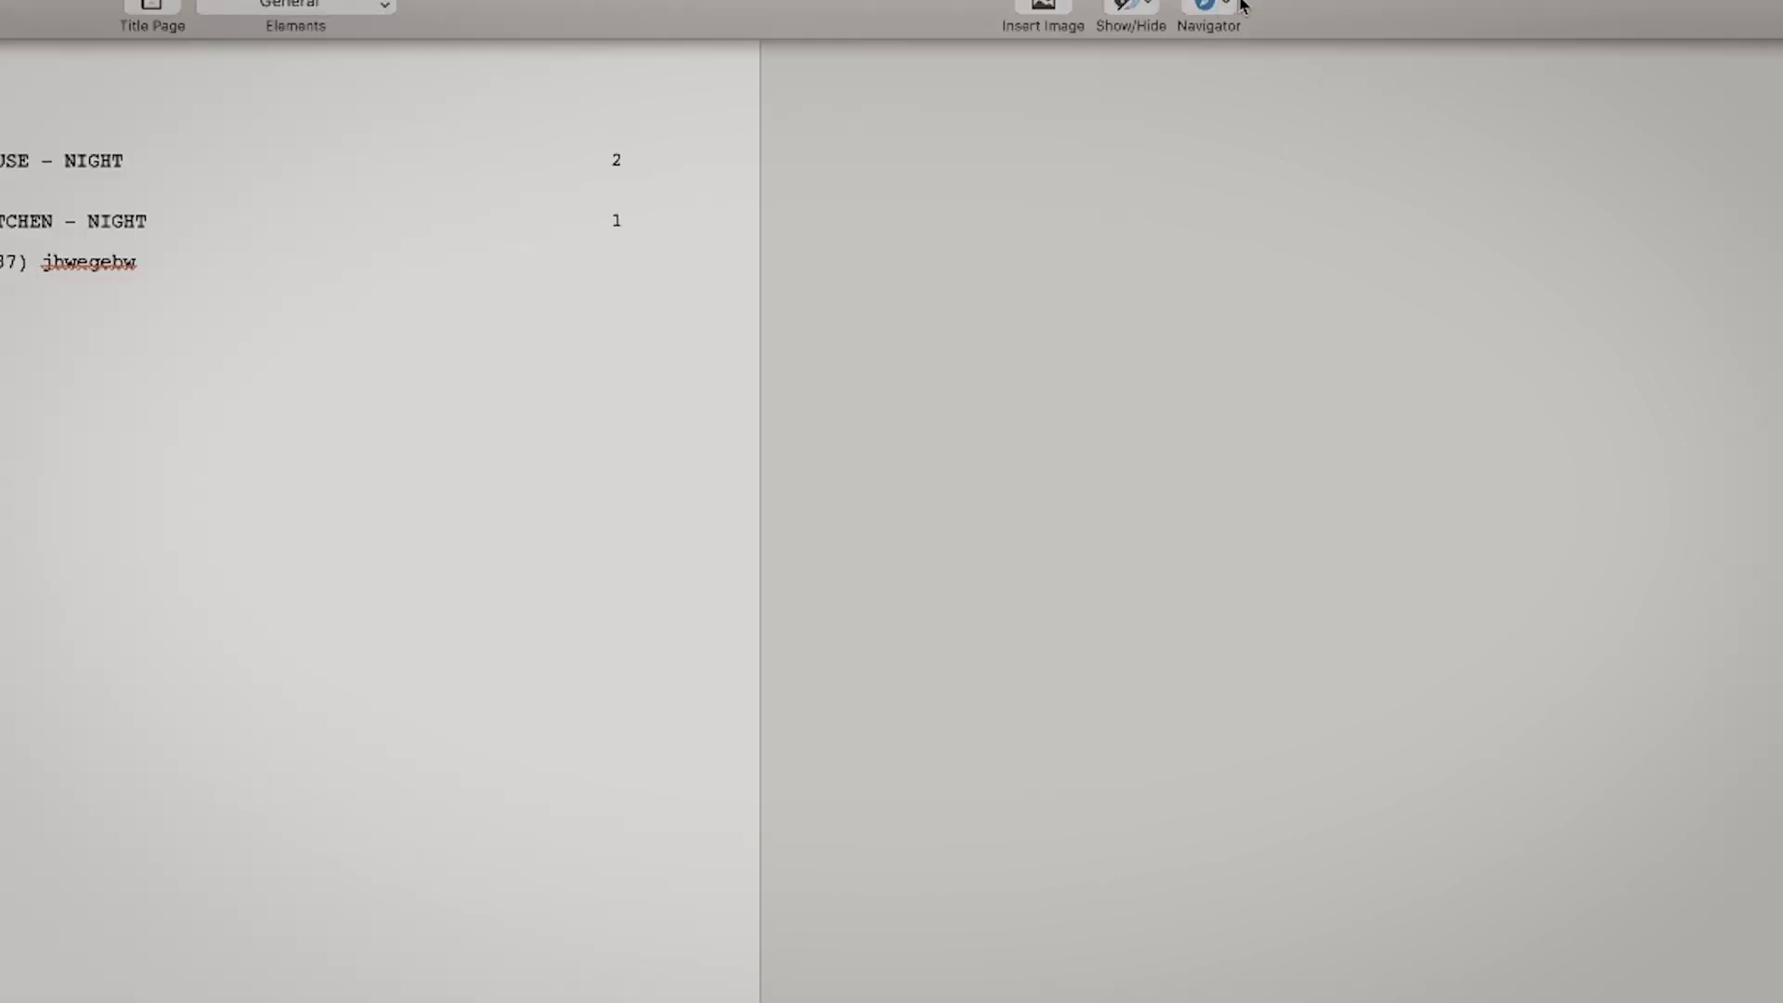
pyautogui.click(1397, 43)
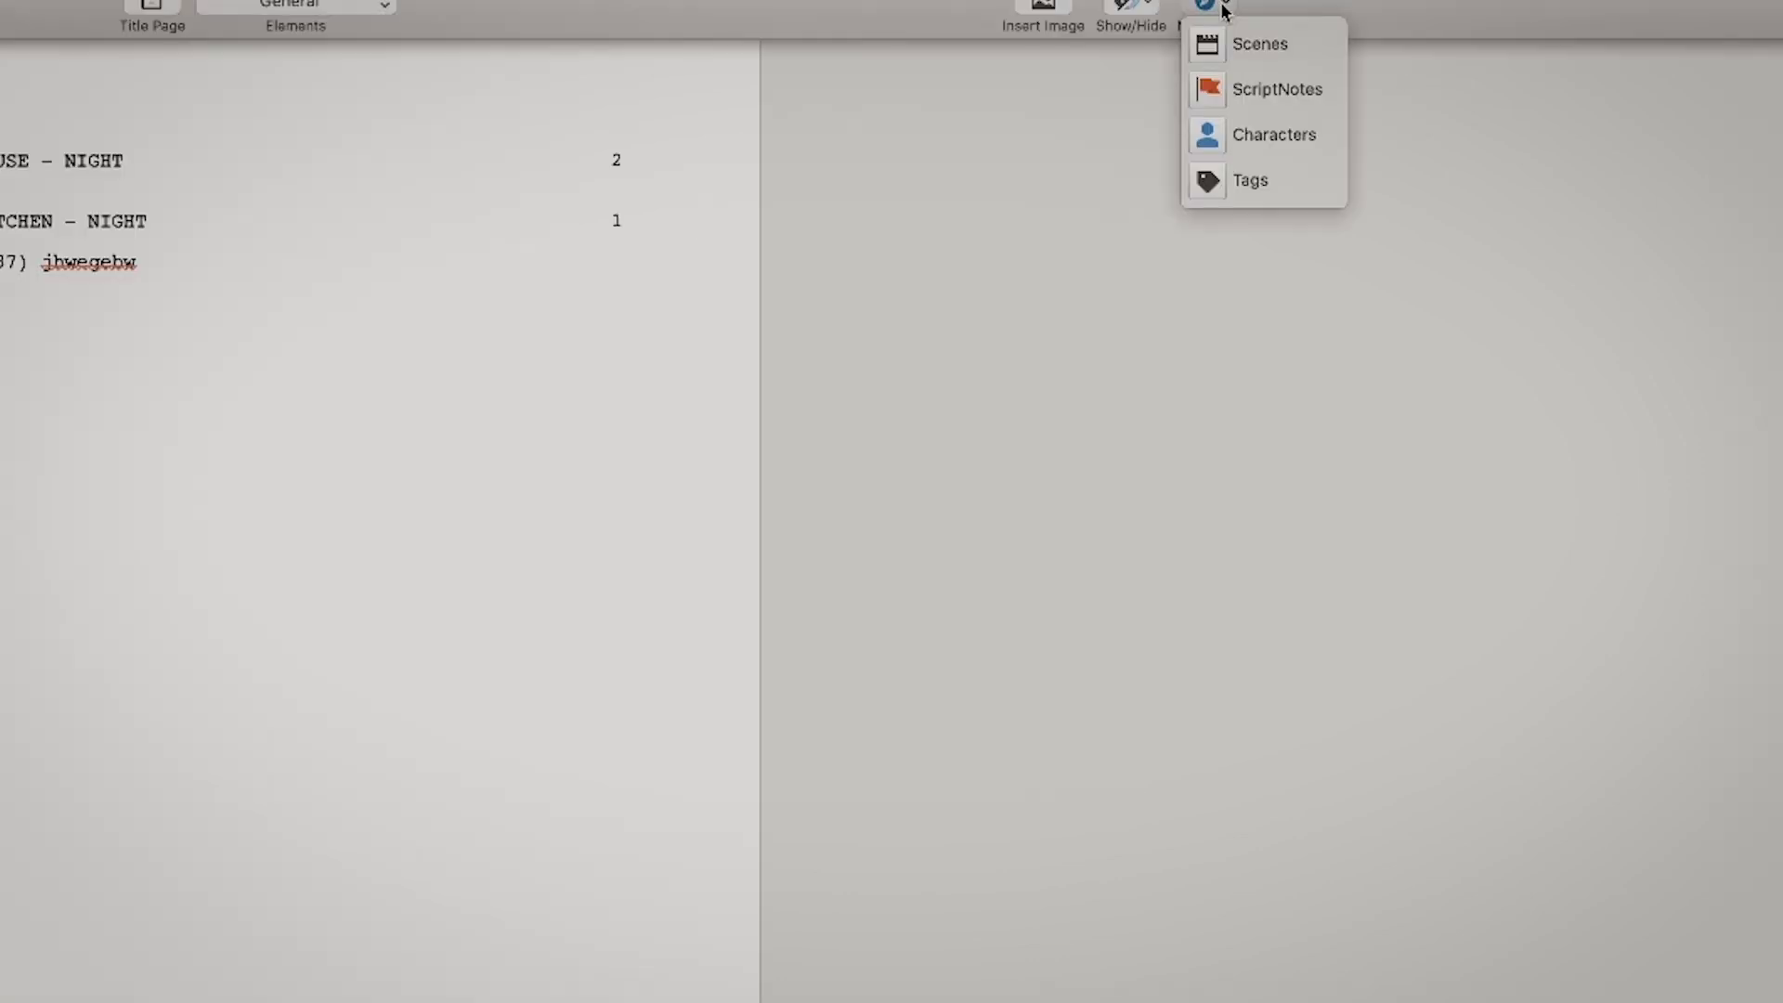
pyautogui.click(1259, 44)
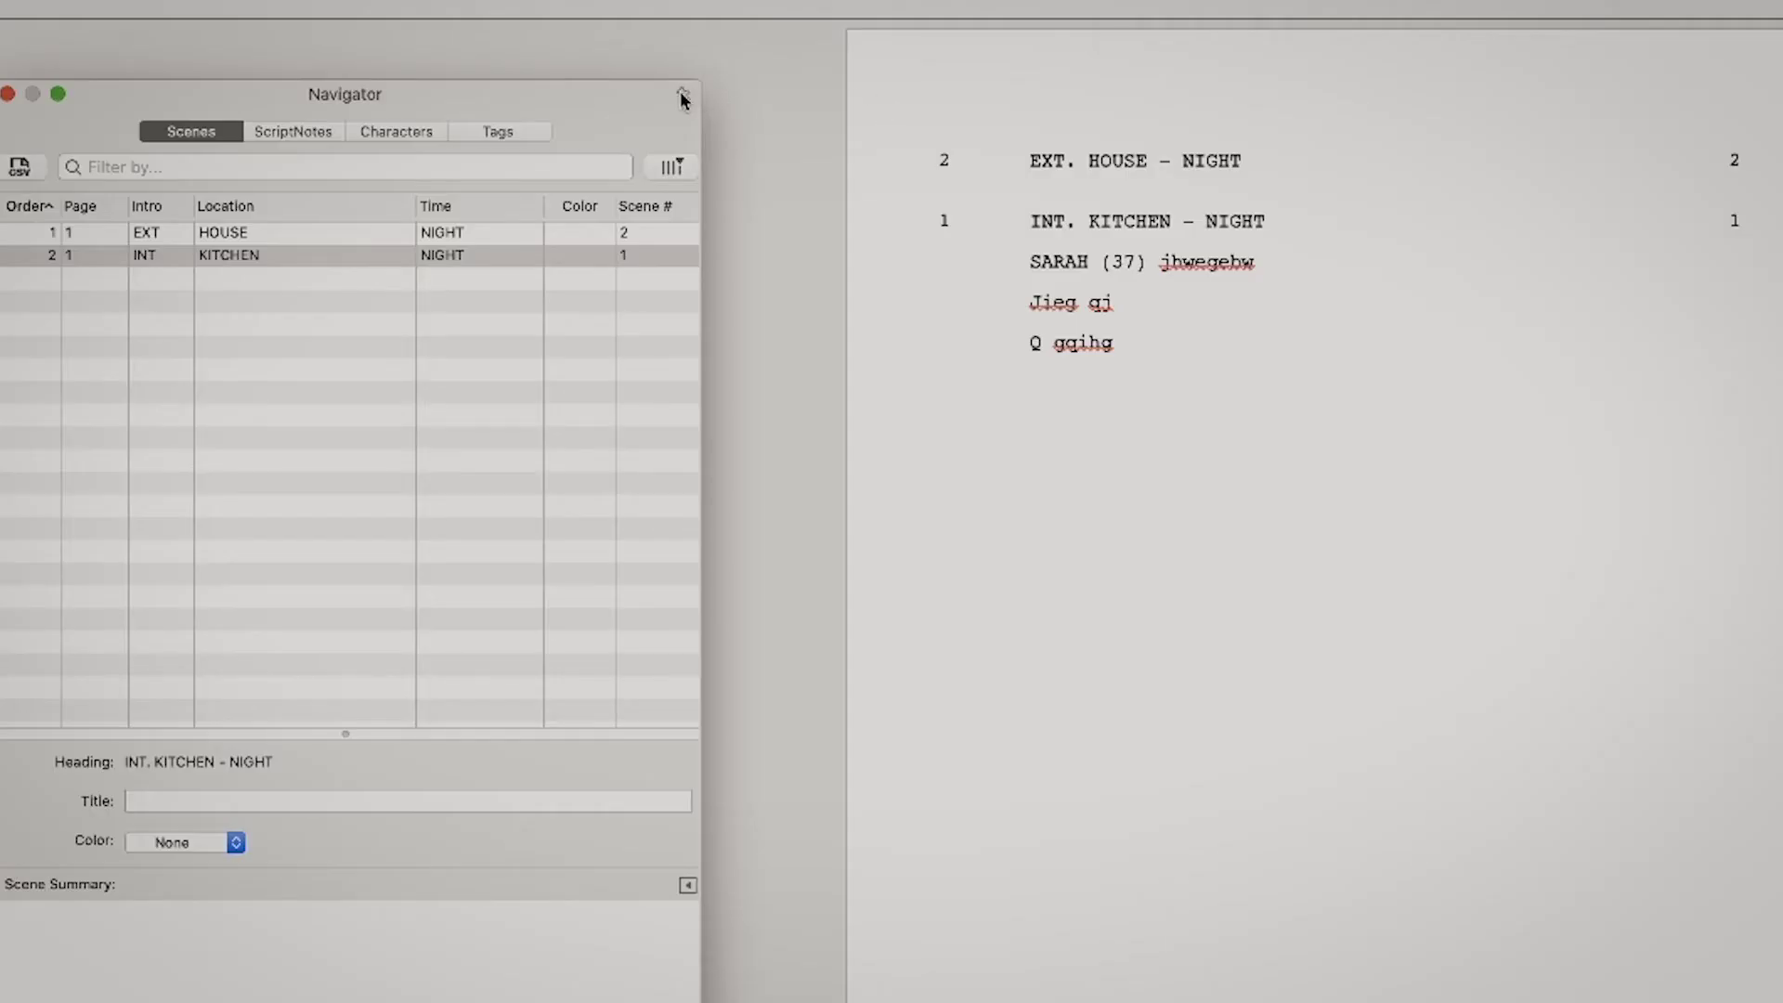
pyautogui.click(1519, 387)
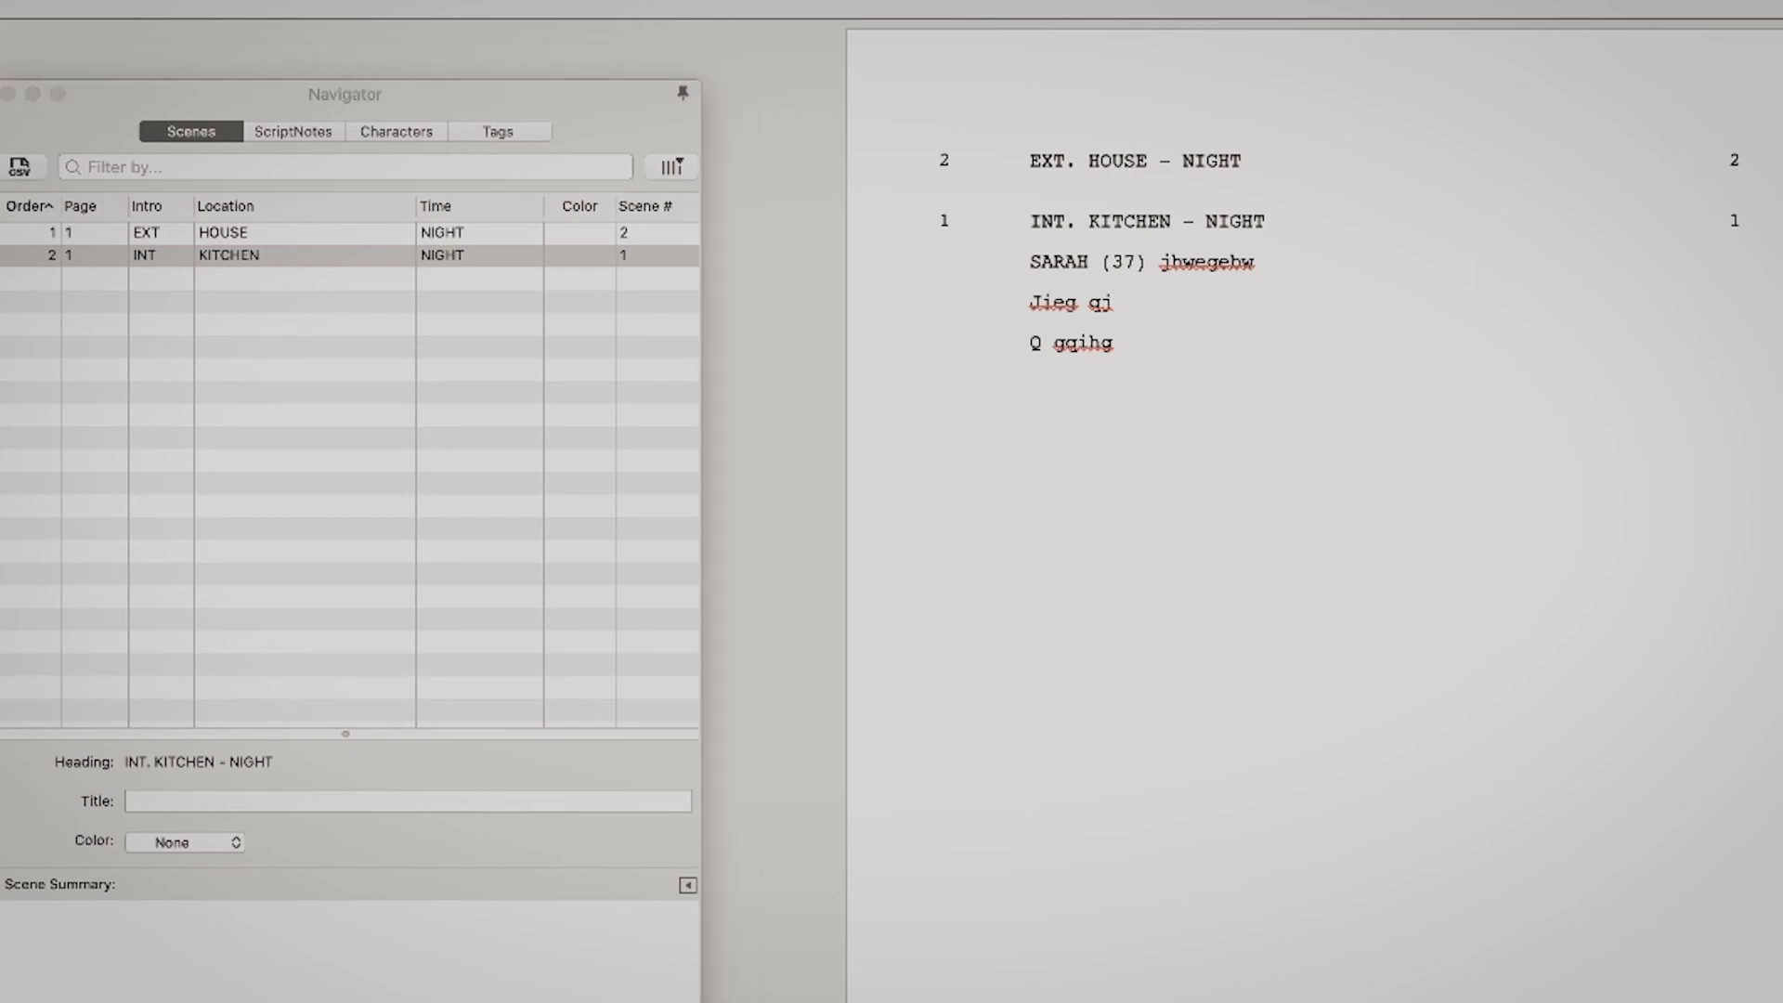
# - Delete the stray 'Q gqihg' line, then close and reopen the Navigator to list HOUSE and KITCHEN
pyautogui.click(1465, 14)
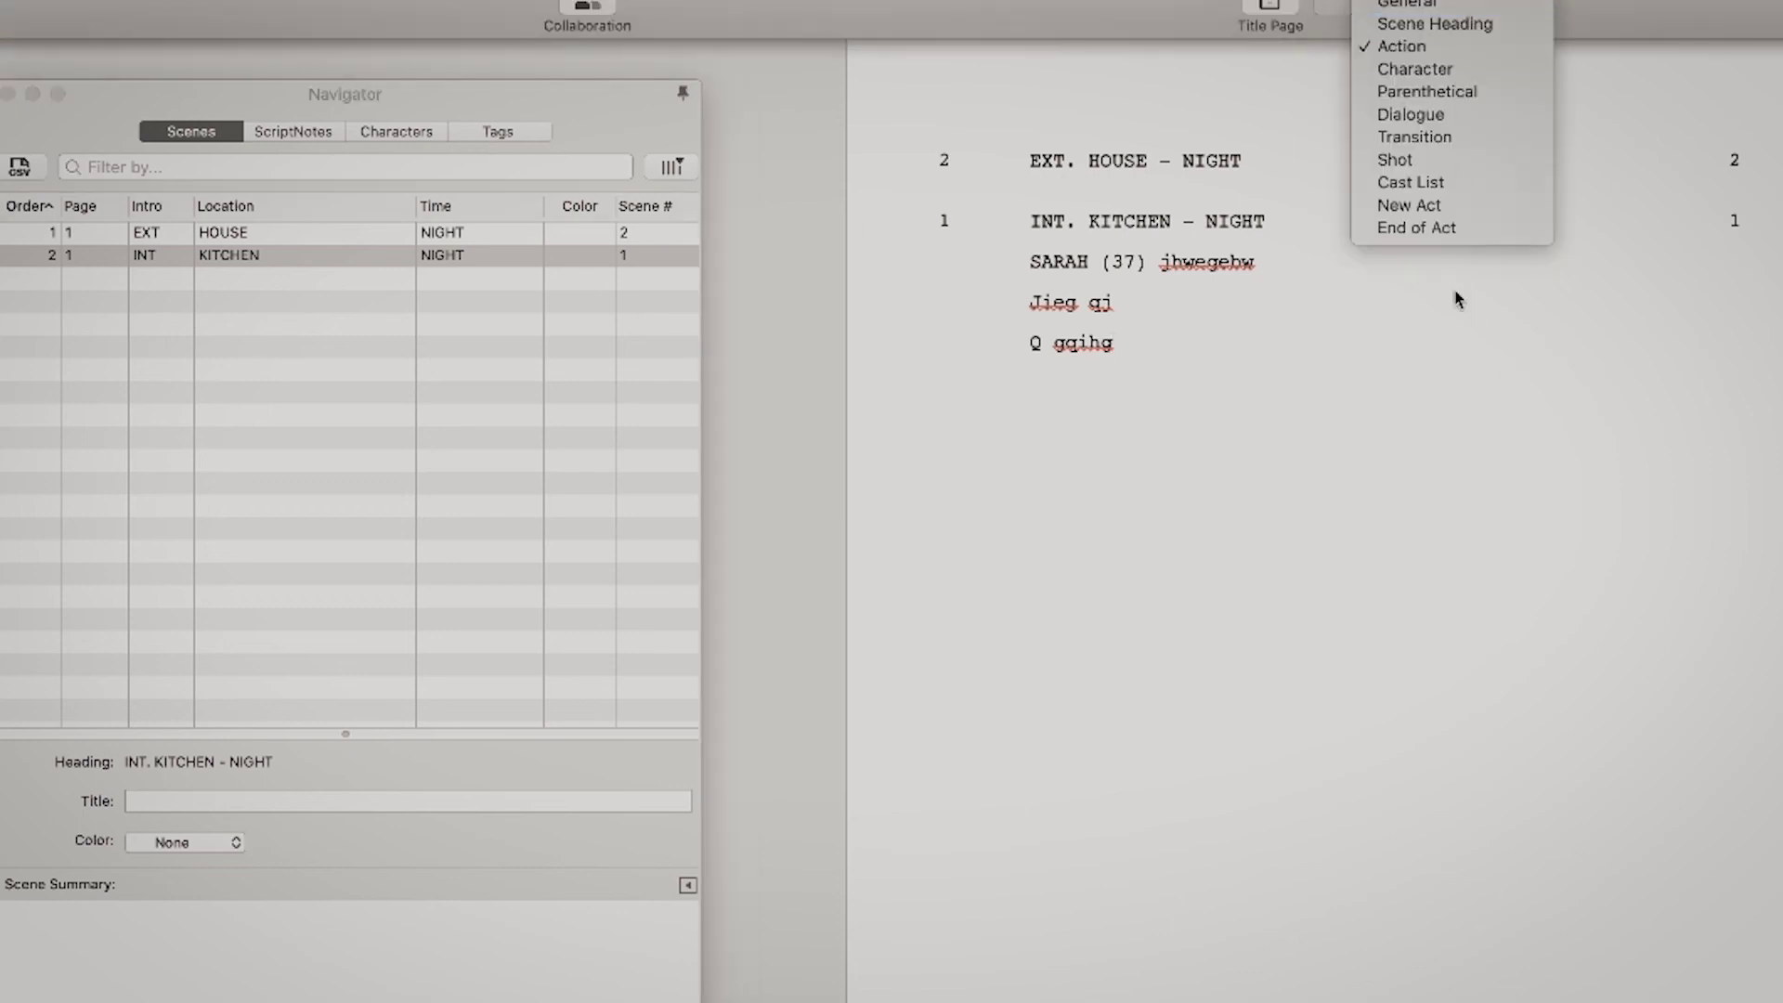
pyautogui.click(1428, 207)
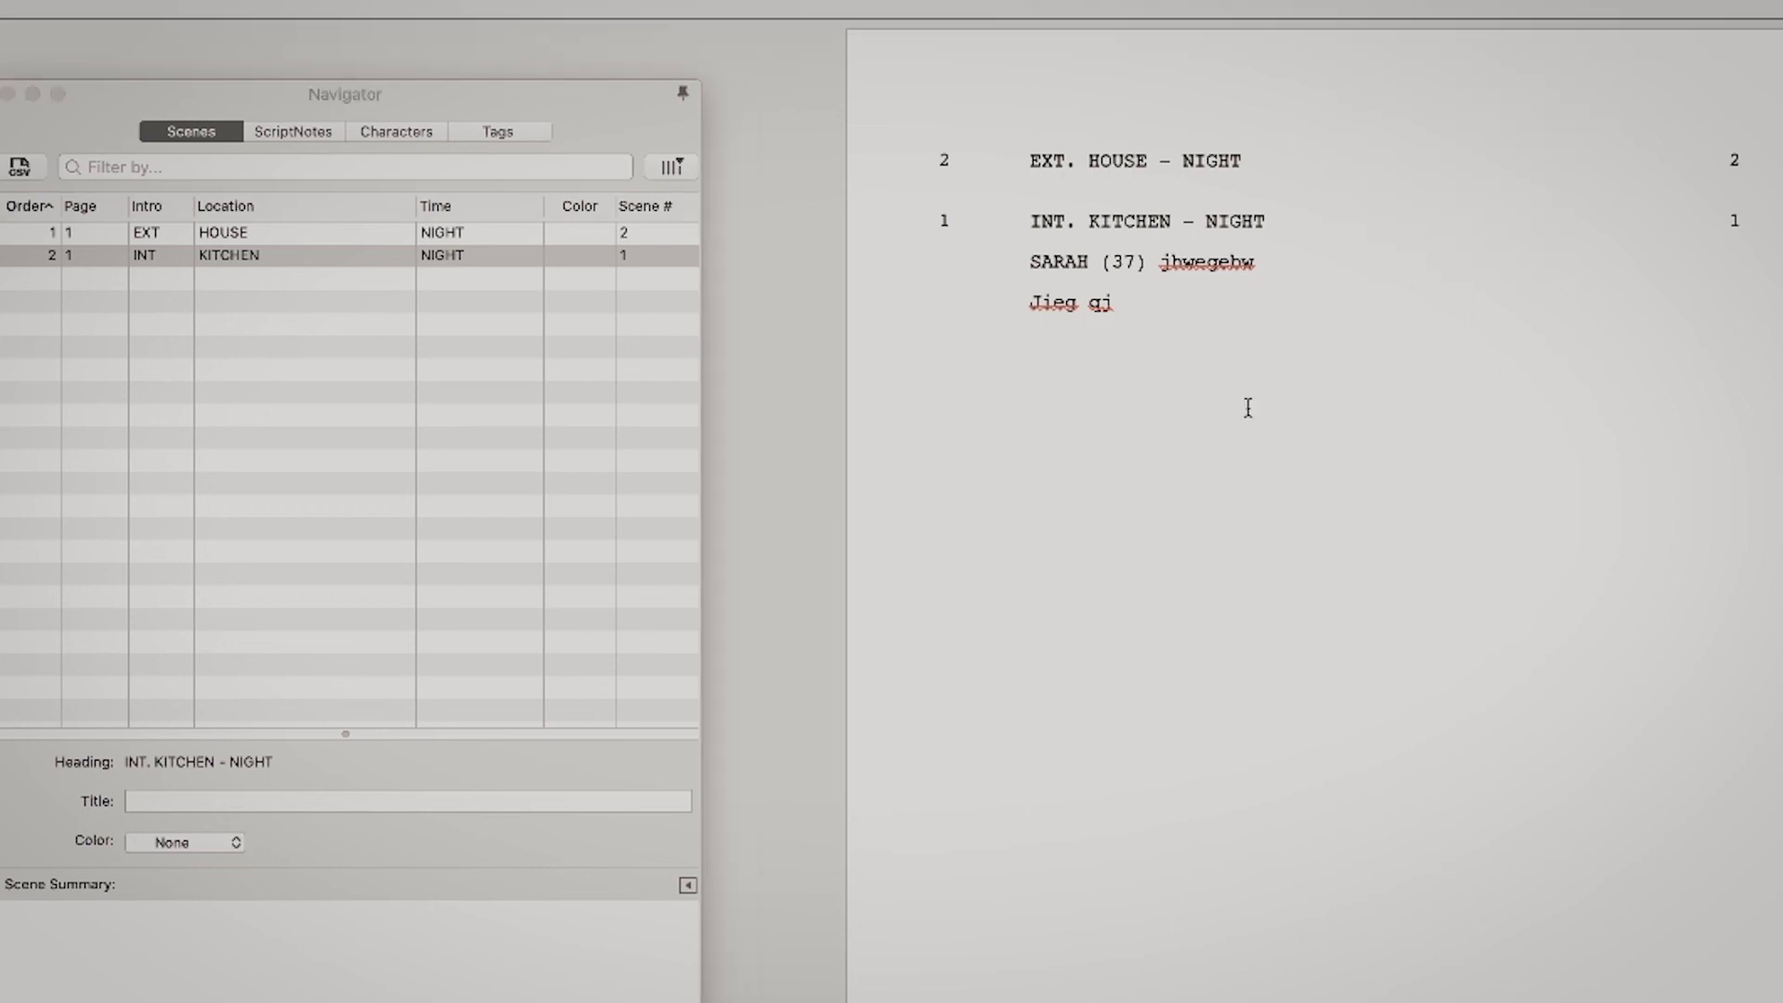
pyautogui.click(686, 96)
pyautogui.doubleClick(1338, 276)
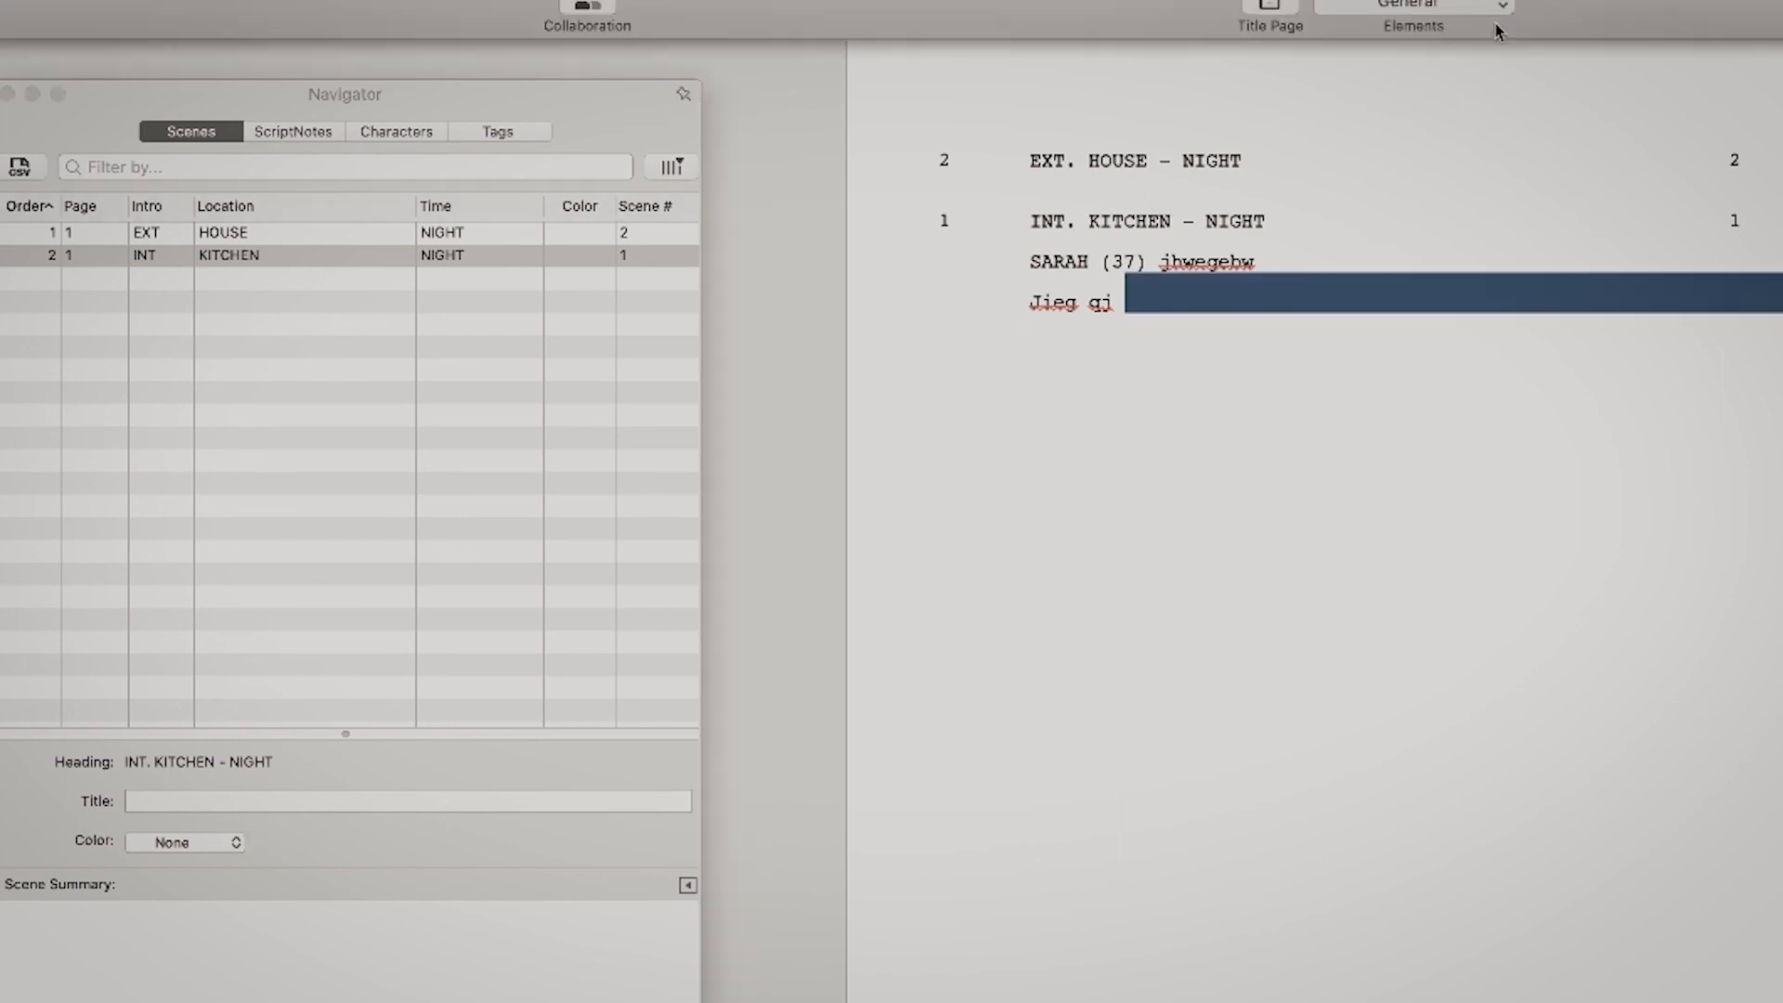
pyautogui.click(10, 92)
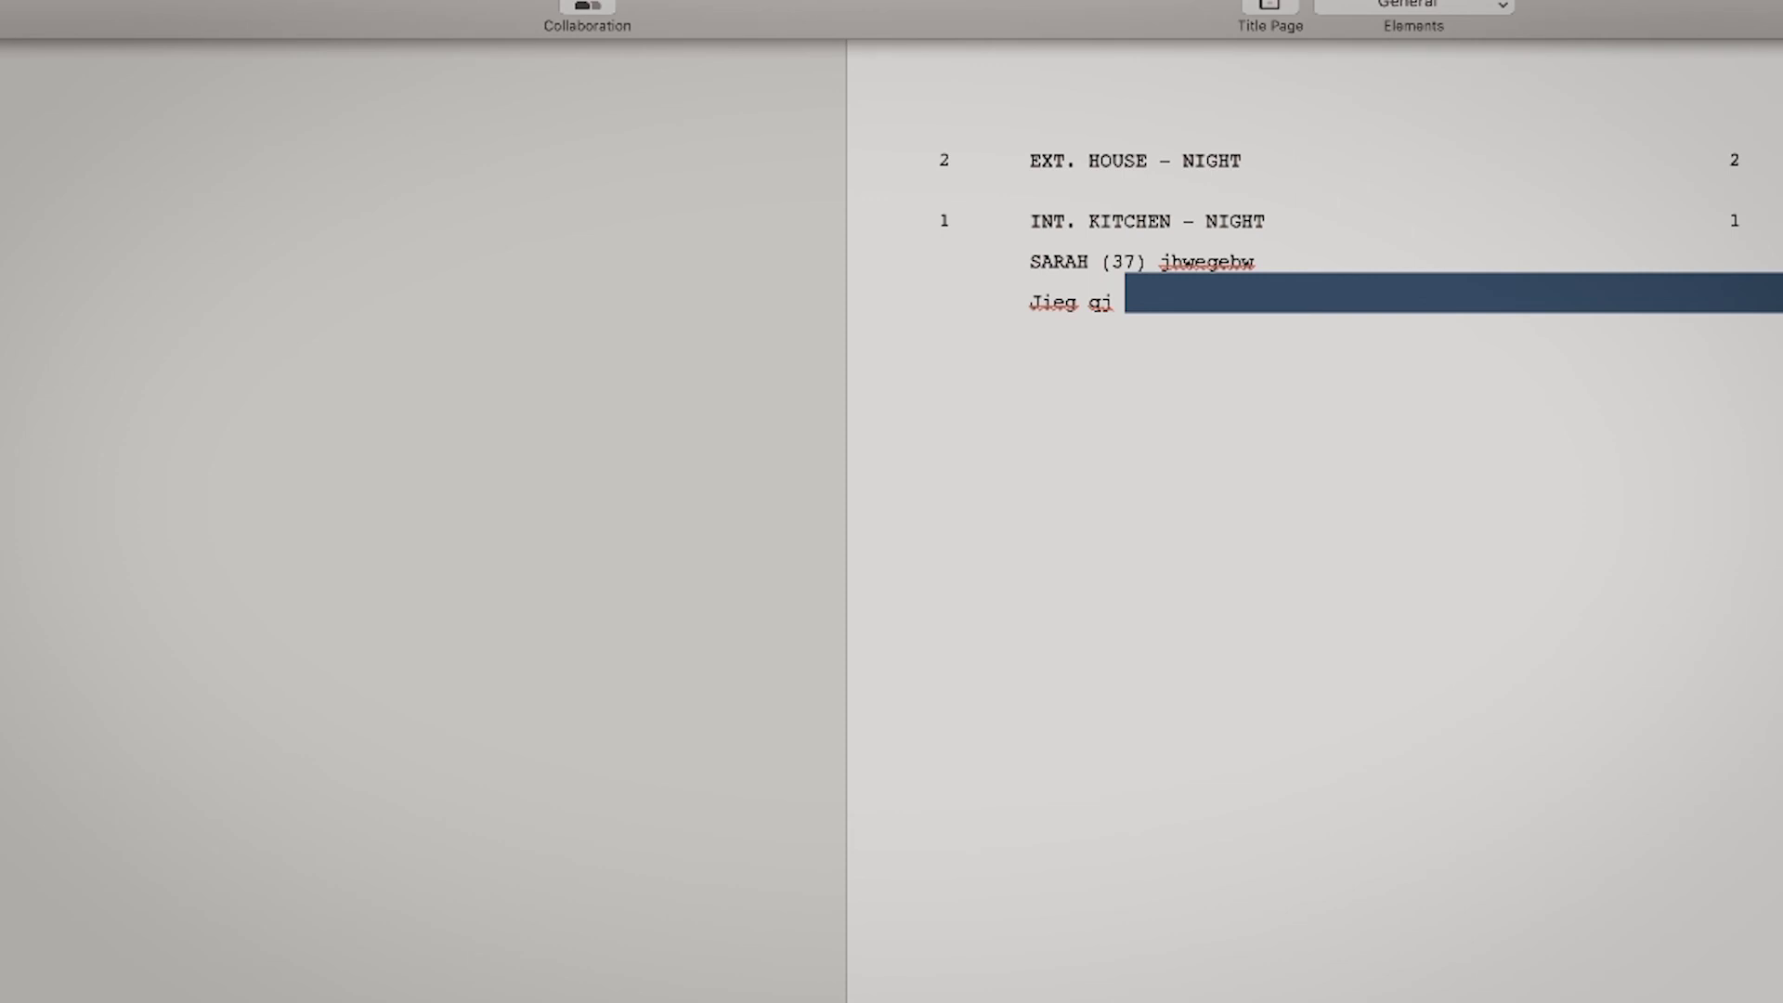
pyautogui.press('super+alt+n')
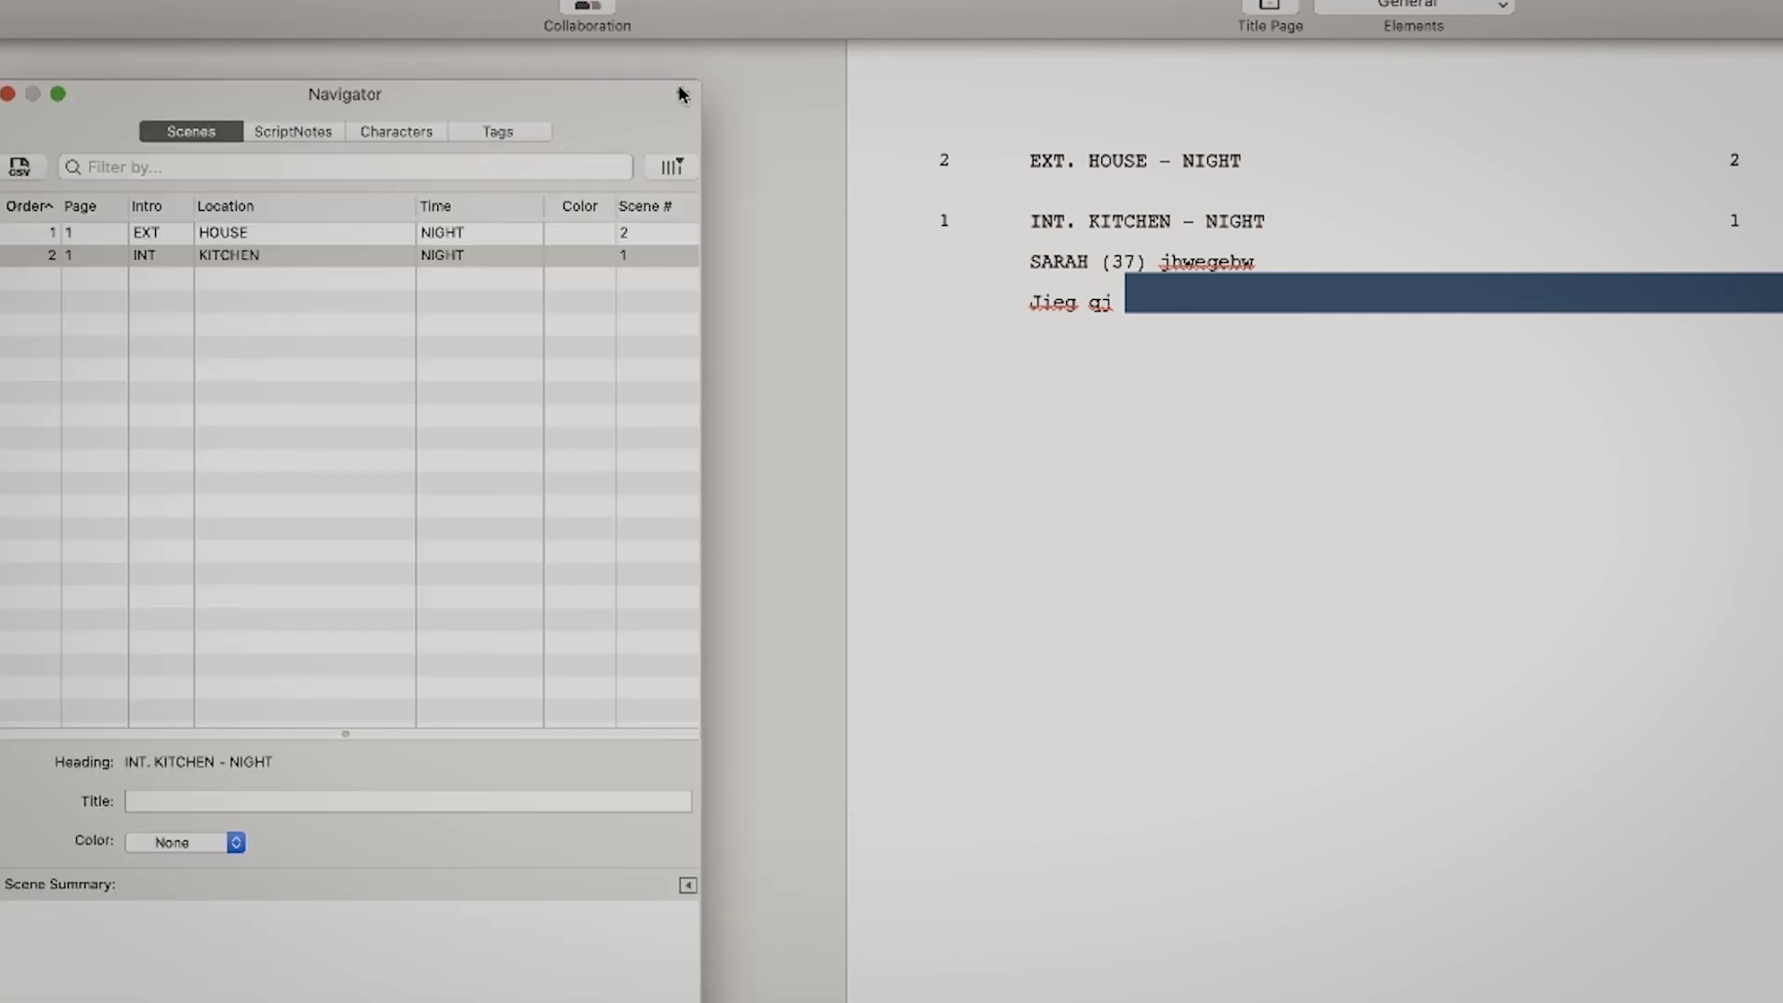
# - Insert a ScriptNote at the Jieg gj line from the Navigator's ScriptNotes list
pyautogui.click(292, 135)
pyautogui.click(1119, 302)
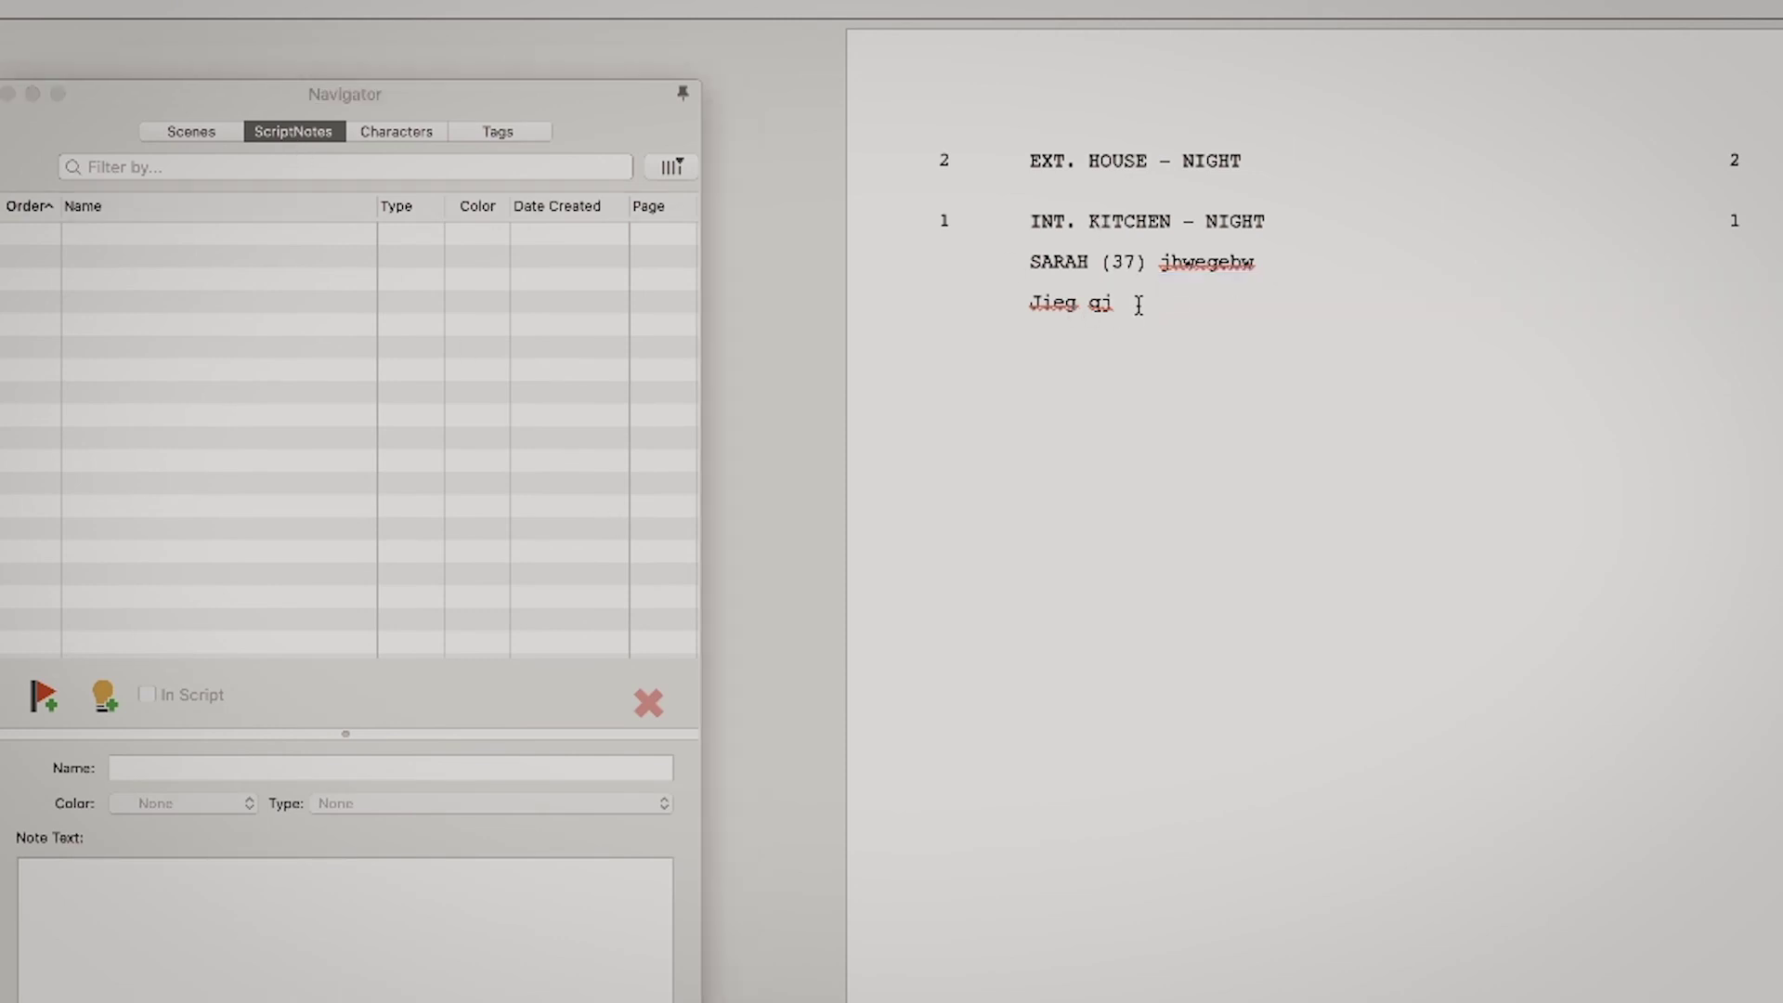
pyautogui.rightClick(1138, 305)
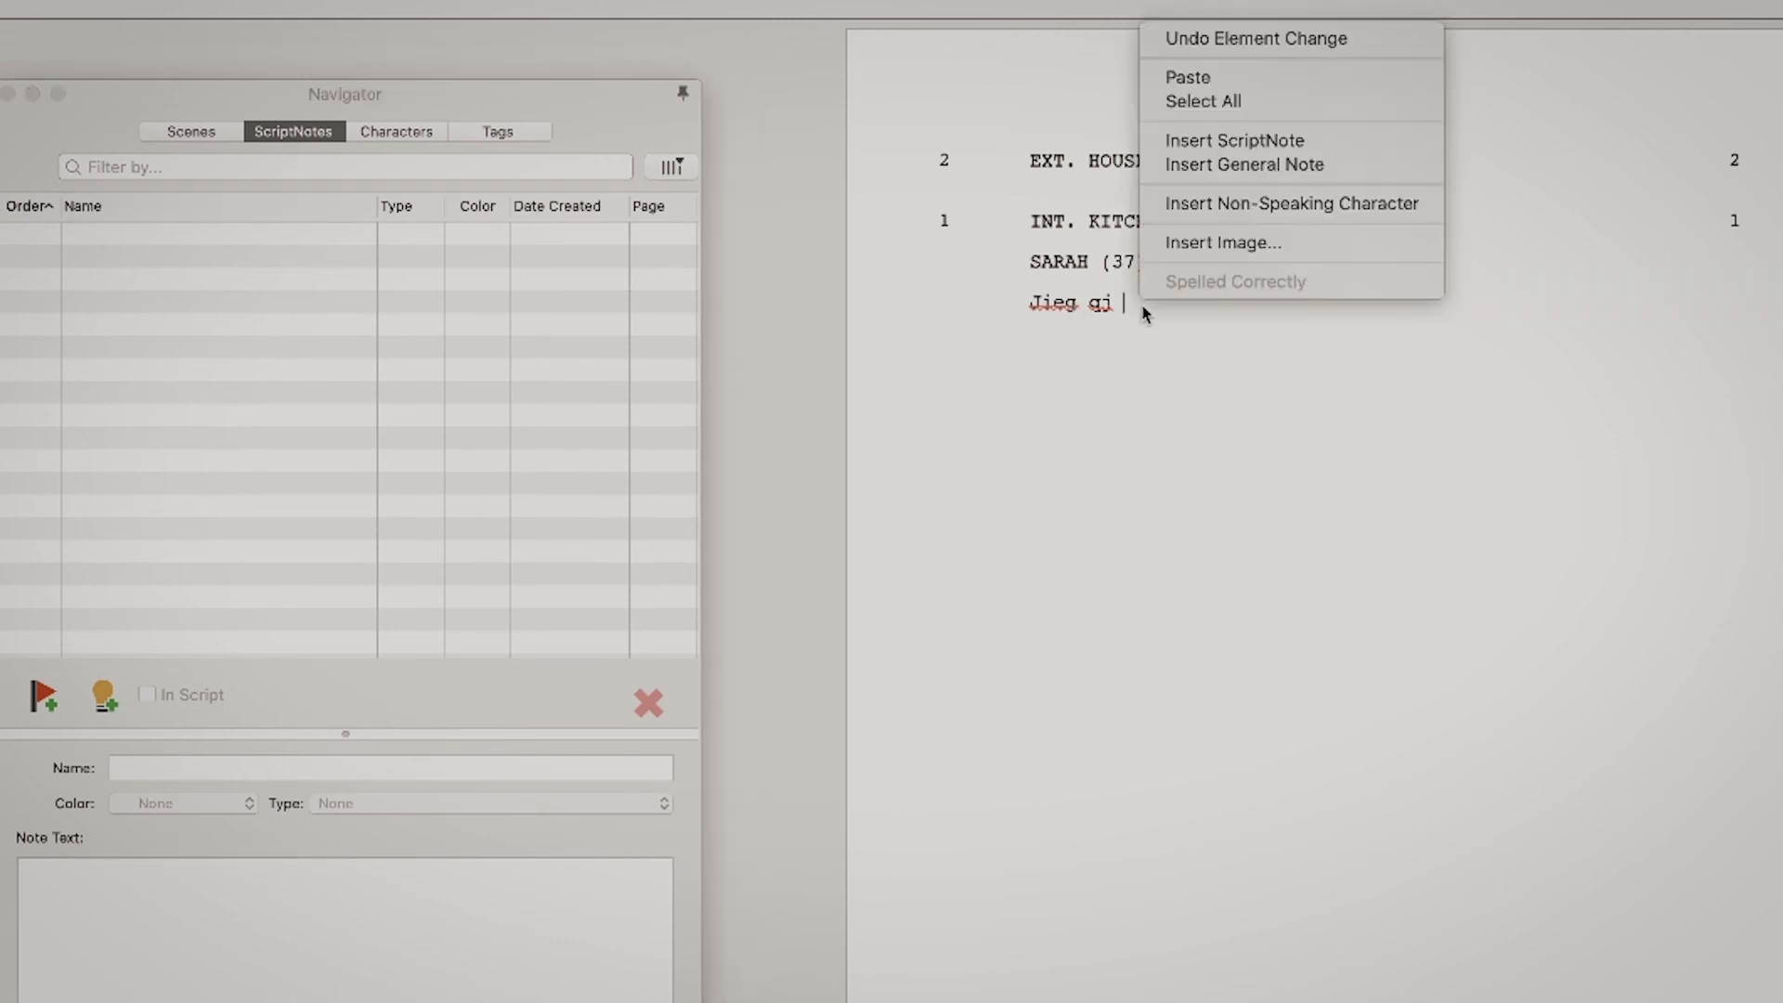
pyautogui.click(1290, 149)
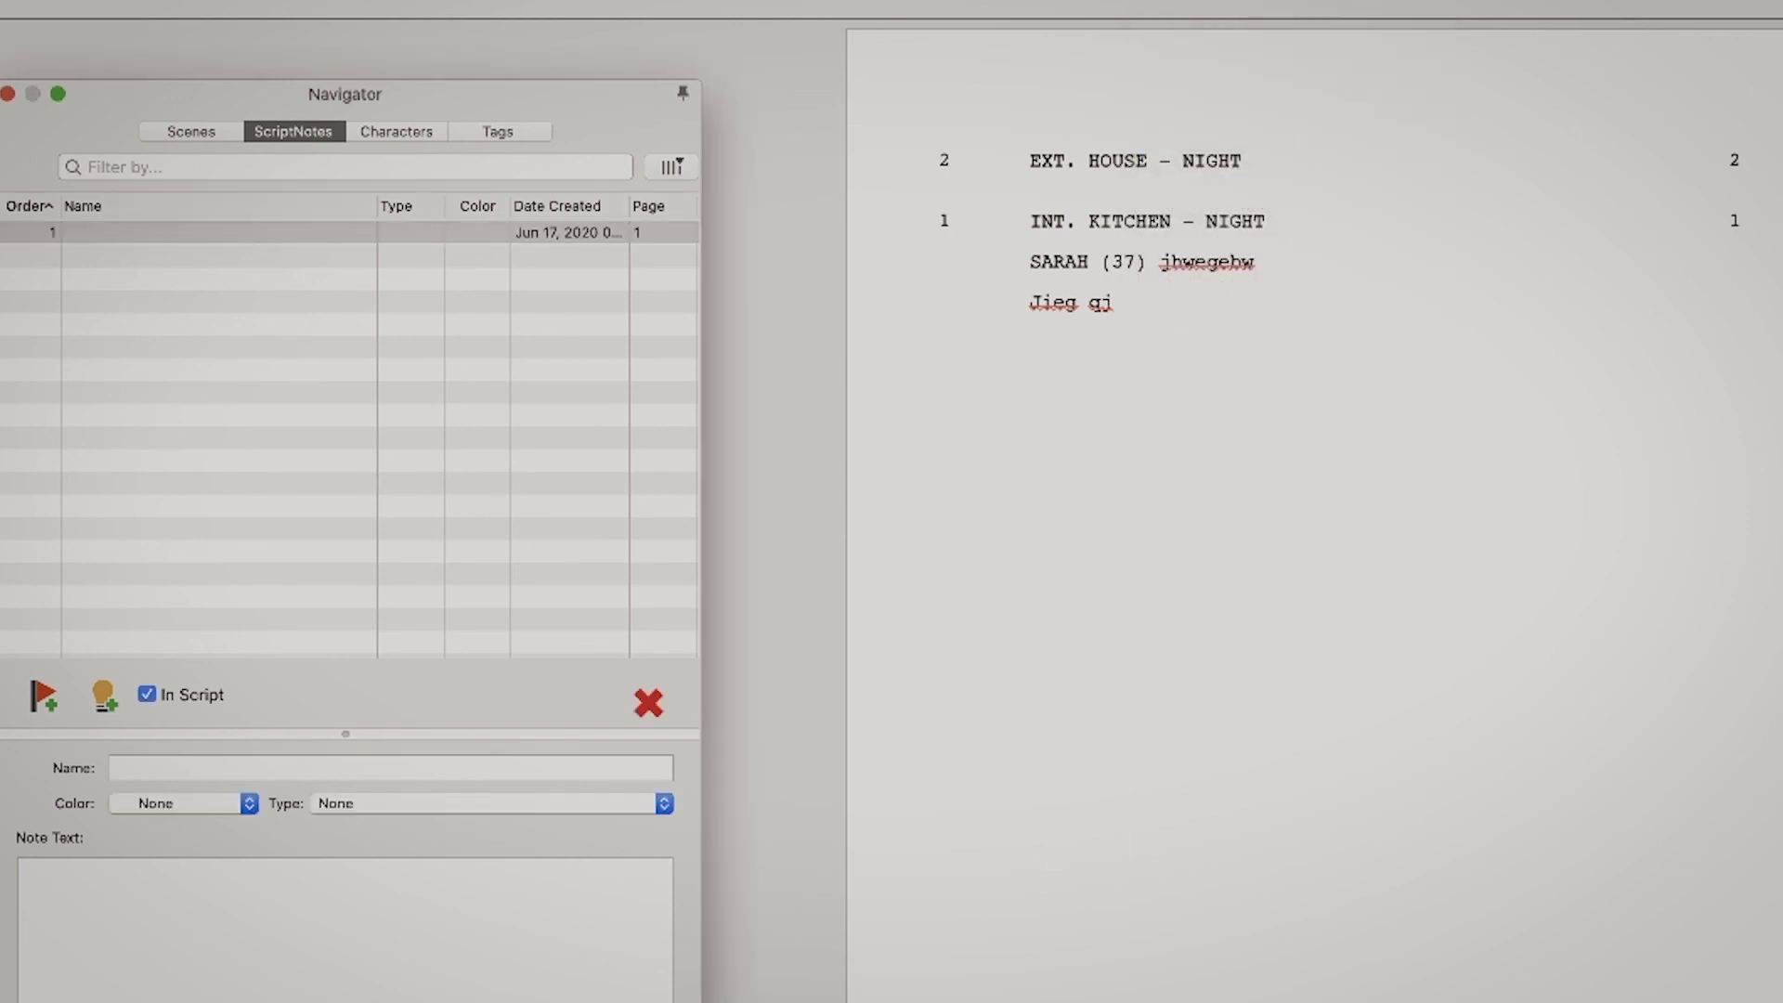
# - Name the note with the author's name, write 'Sarah seems....', and set its colour to Mint
pyautogui.click(153, 770)
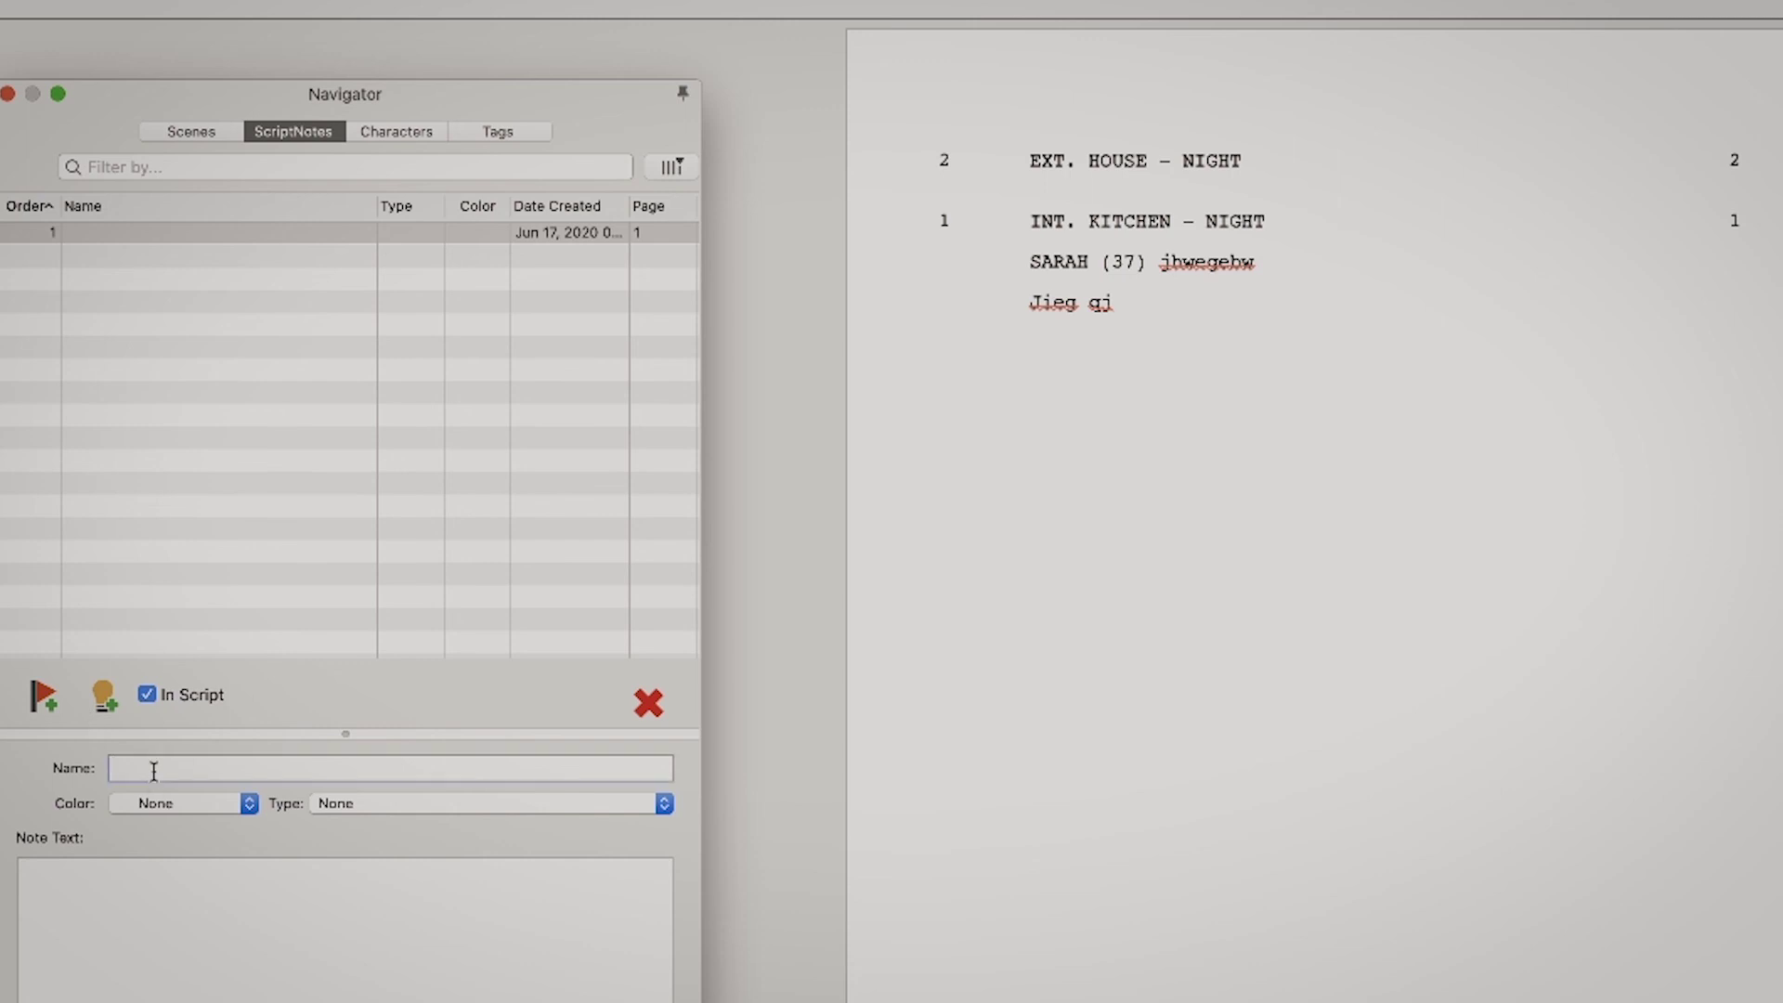
pyautogui.write('Maria')
pyautogui.click(139, 946)
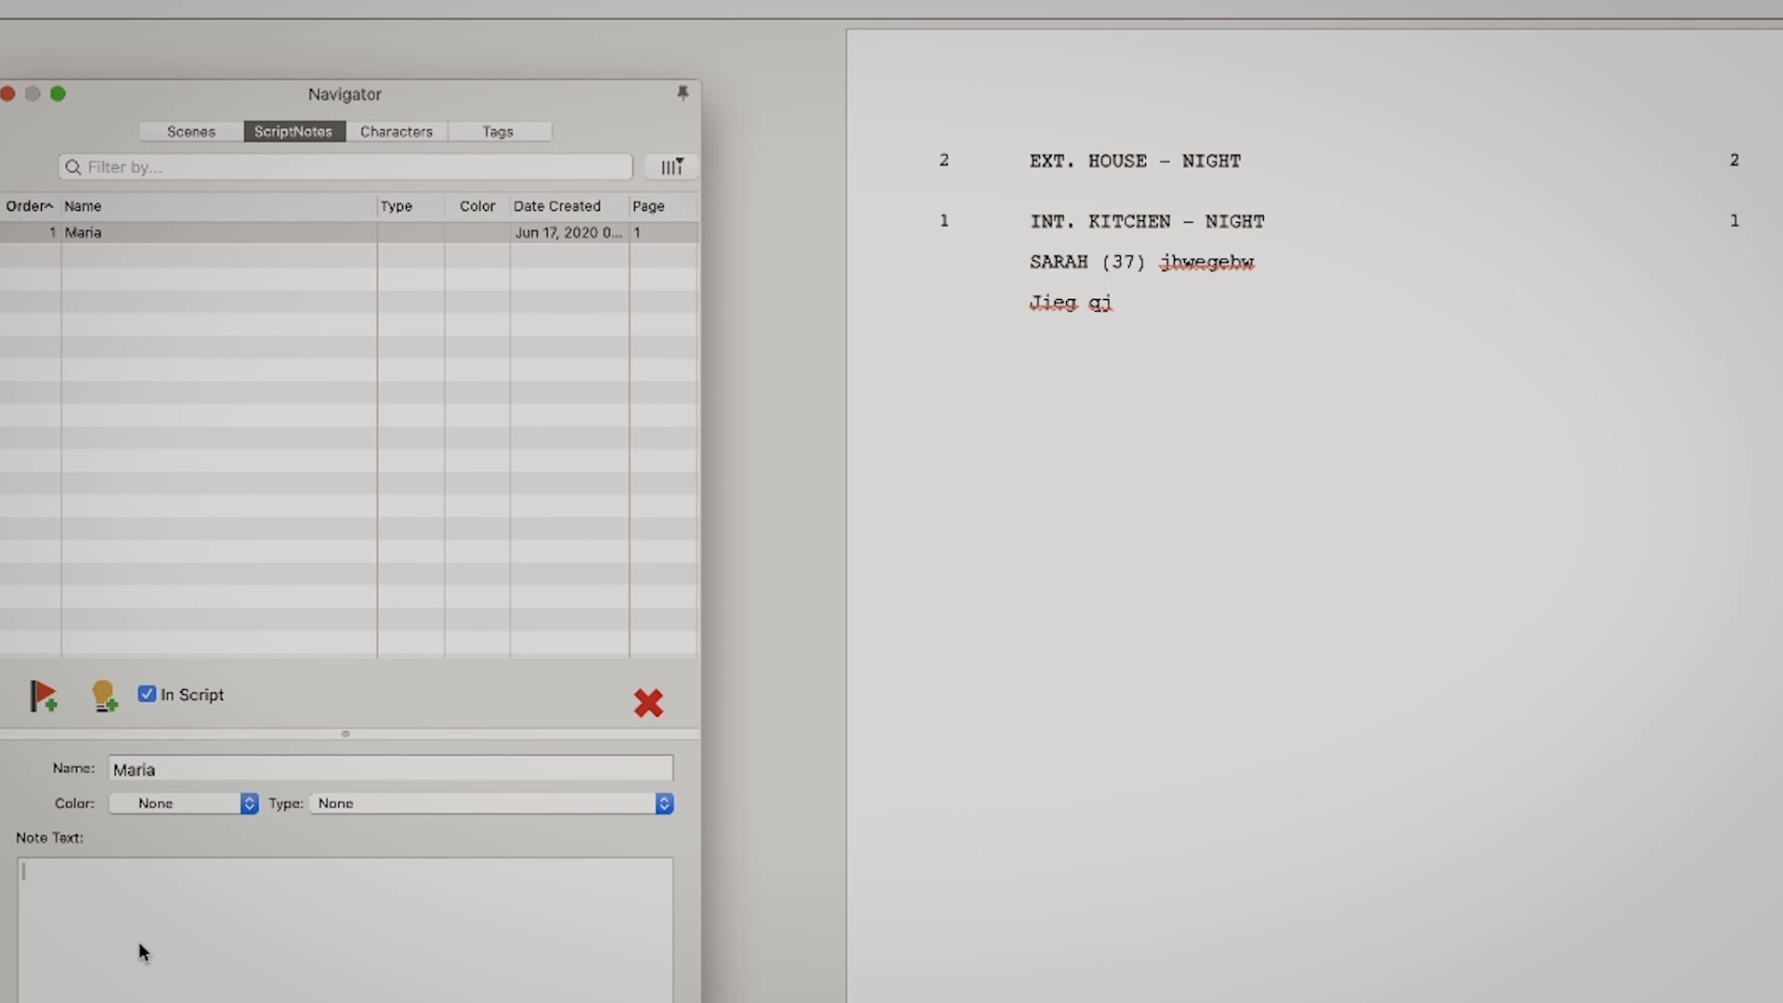
pyautogui.write('Sarah seems....')
pyautogui.click(214, 807)
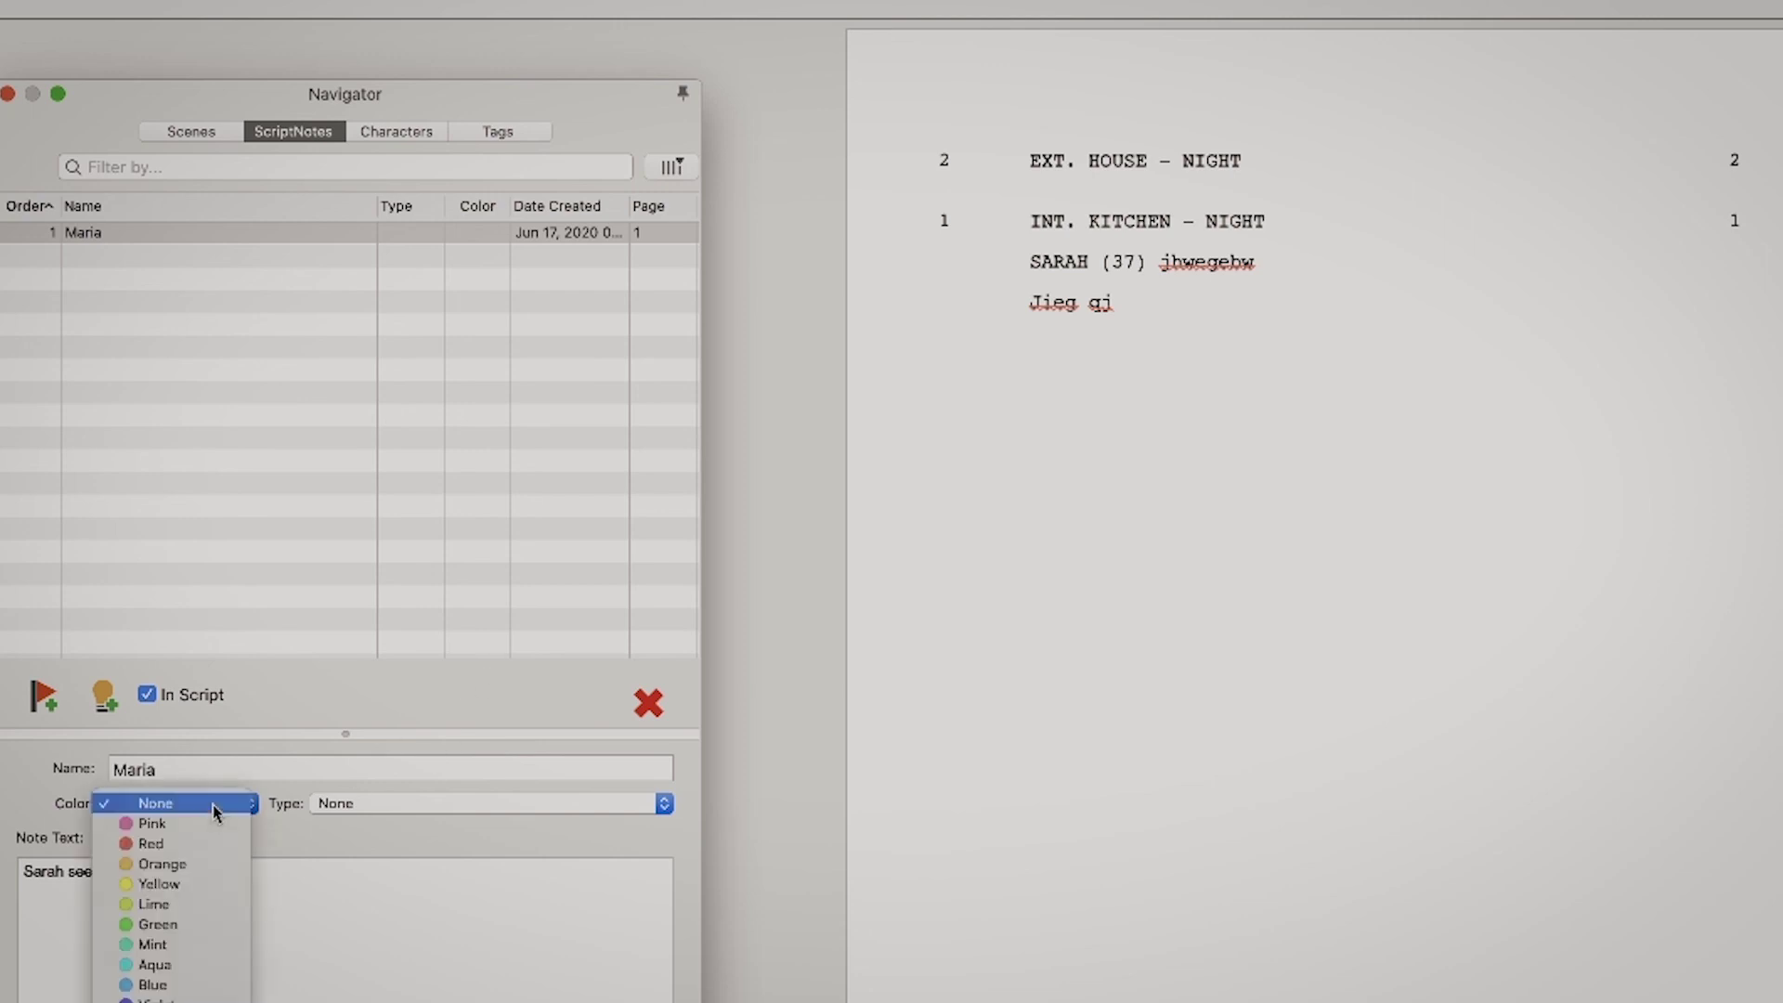
pyautogui.click(191, 945)
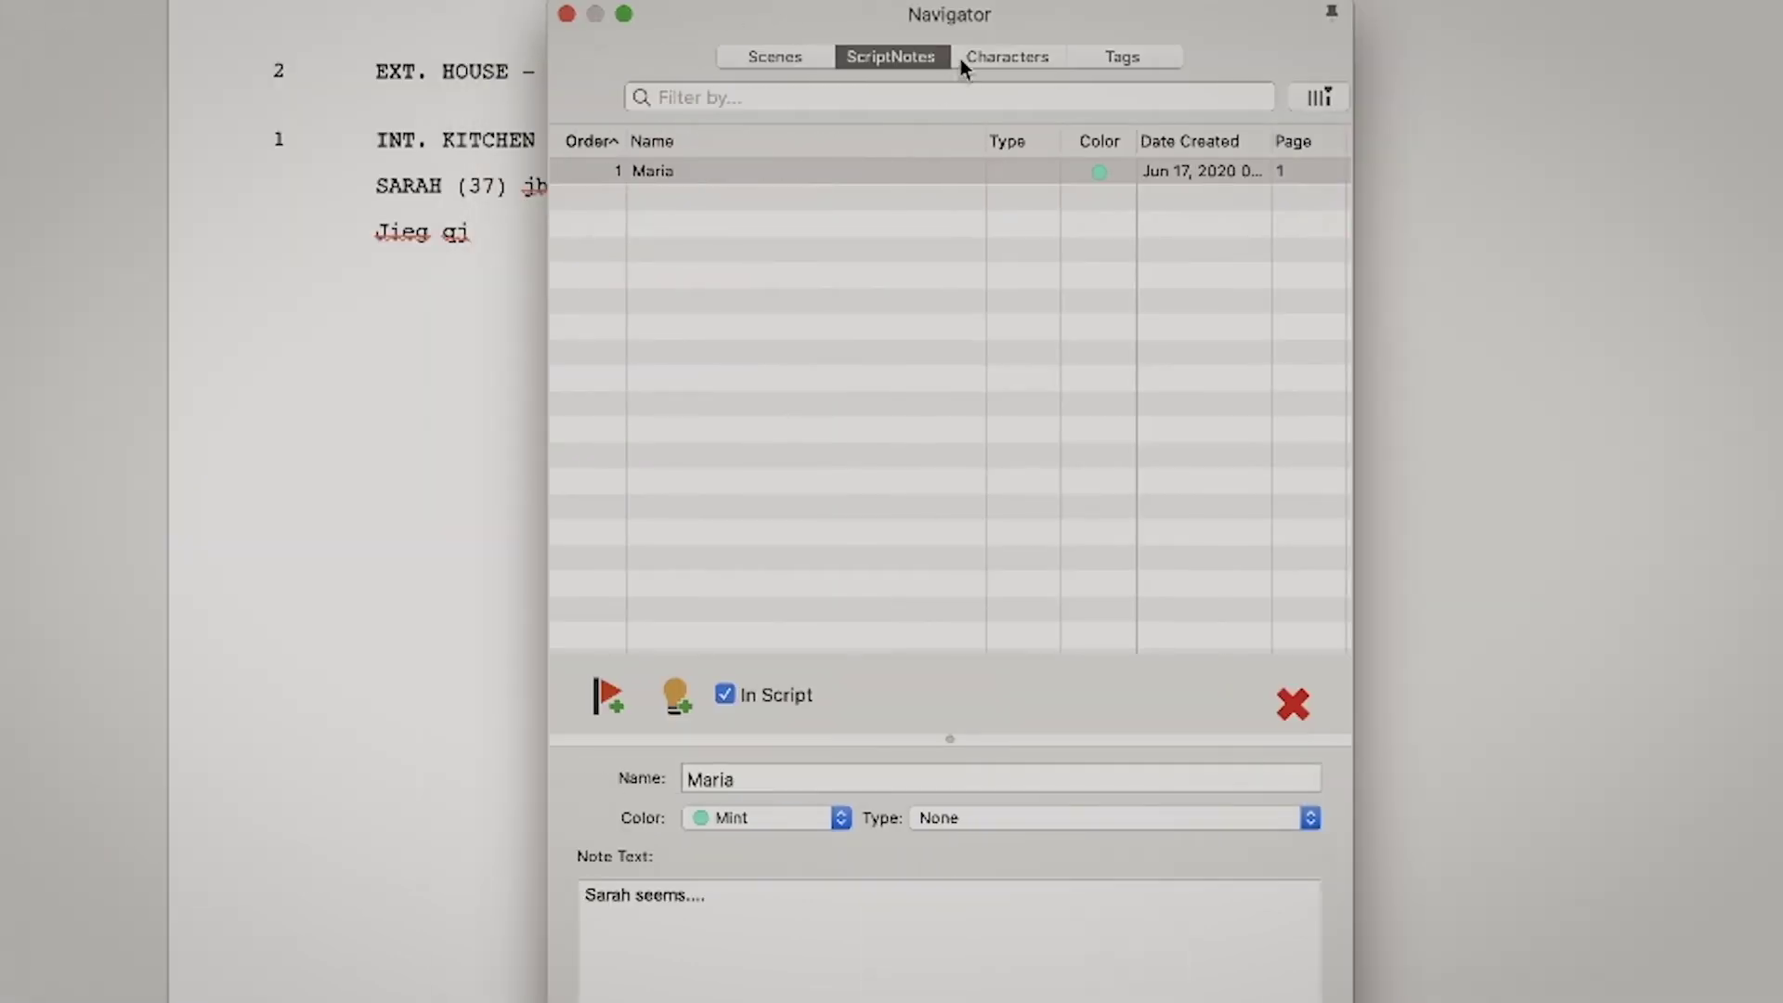
pyautogui.click(979, 61)
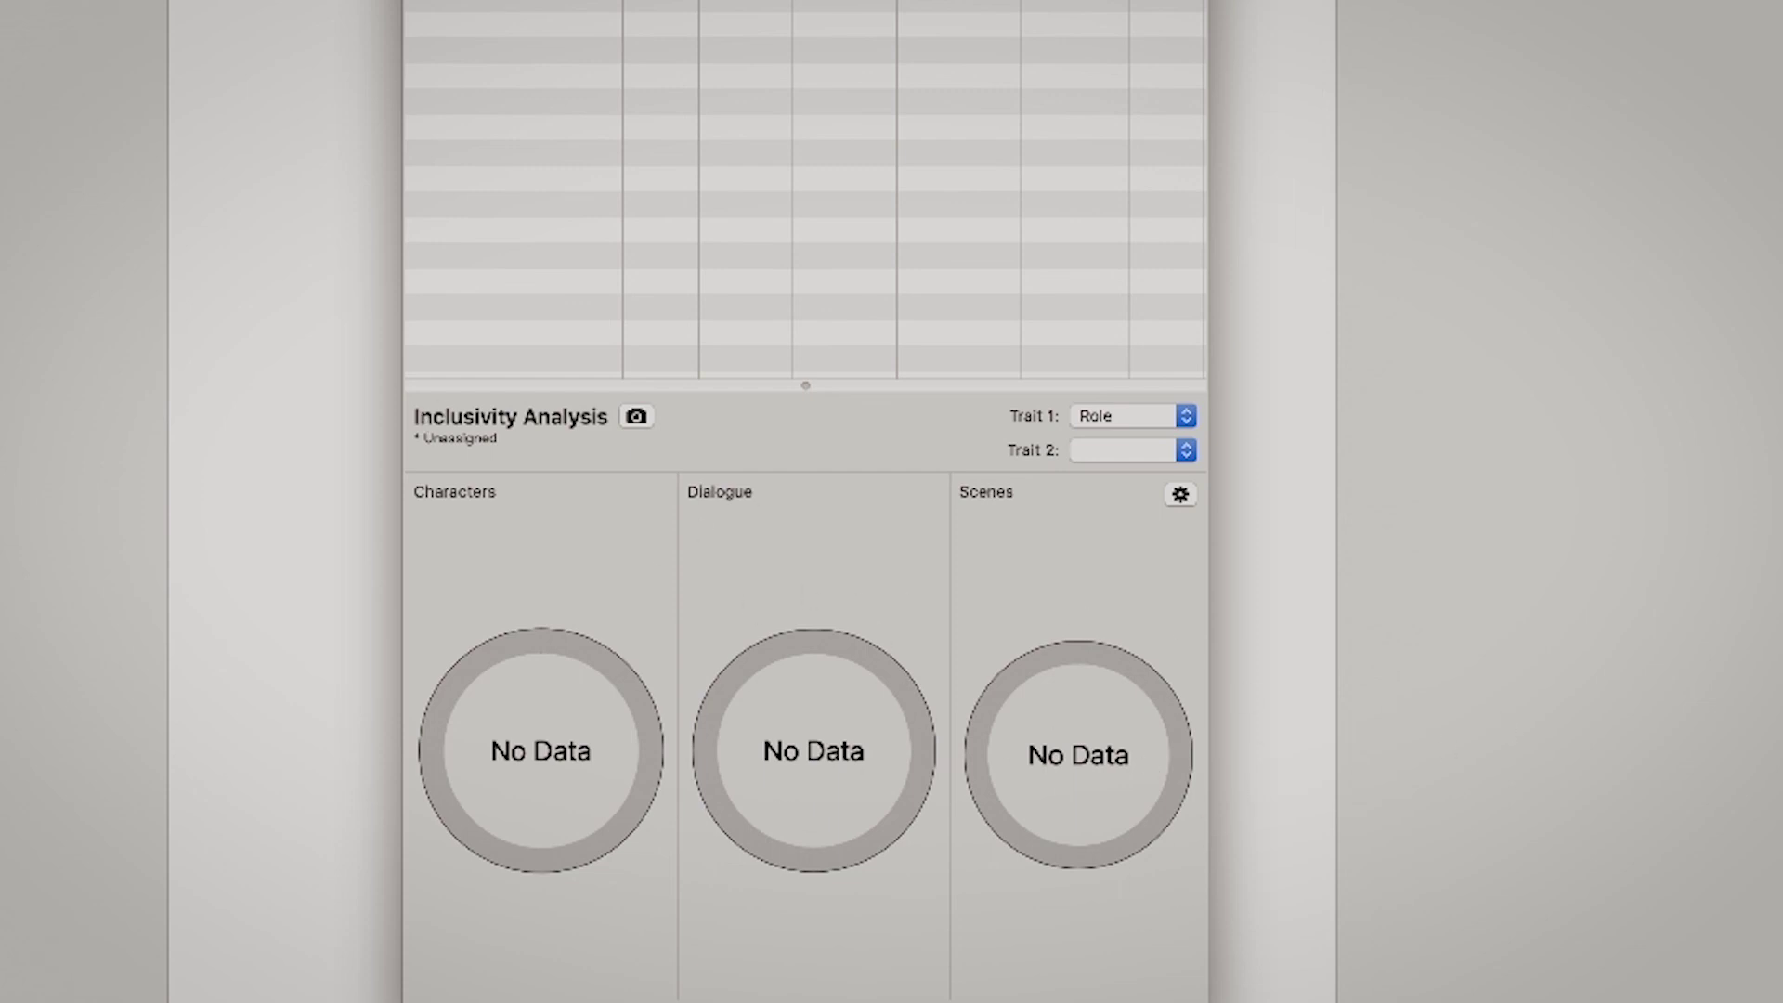
pyautogui.click(1003, 136)
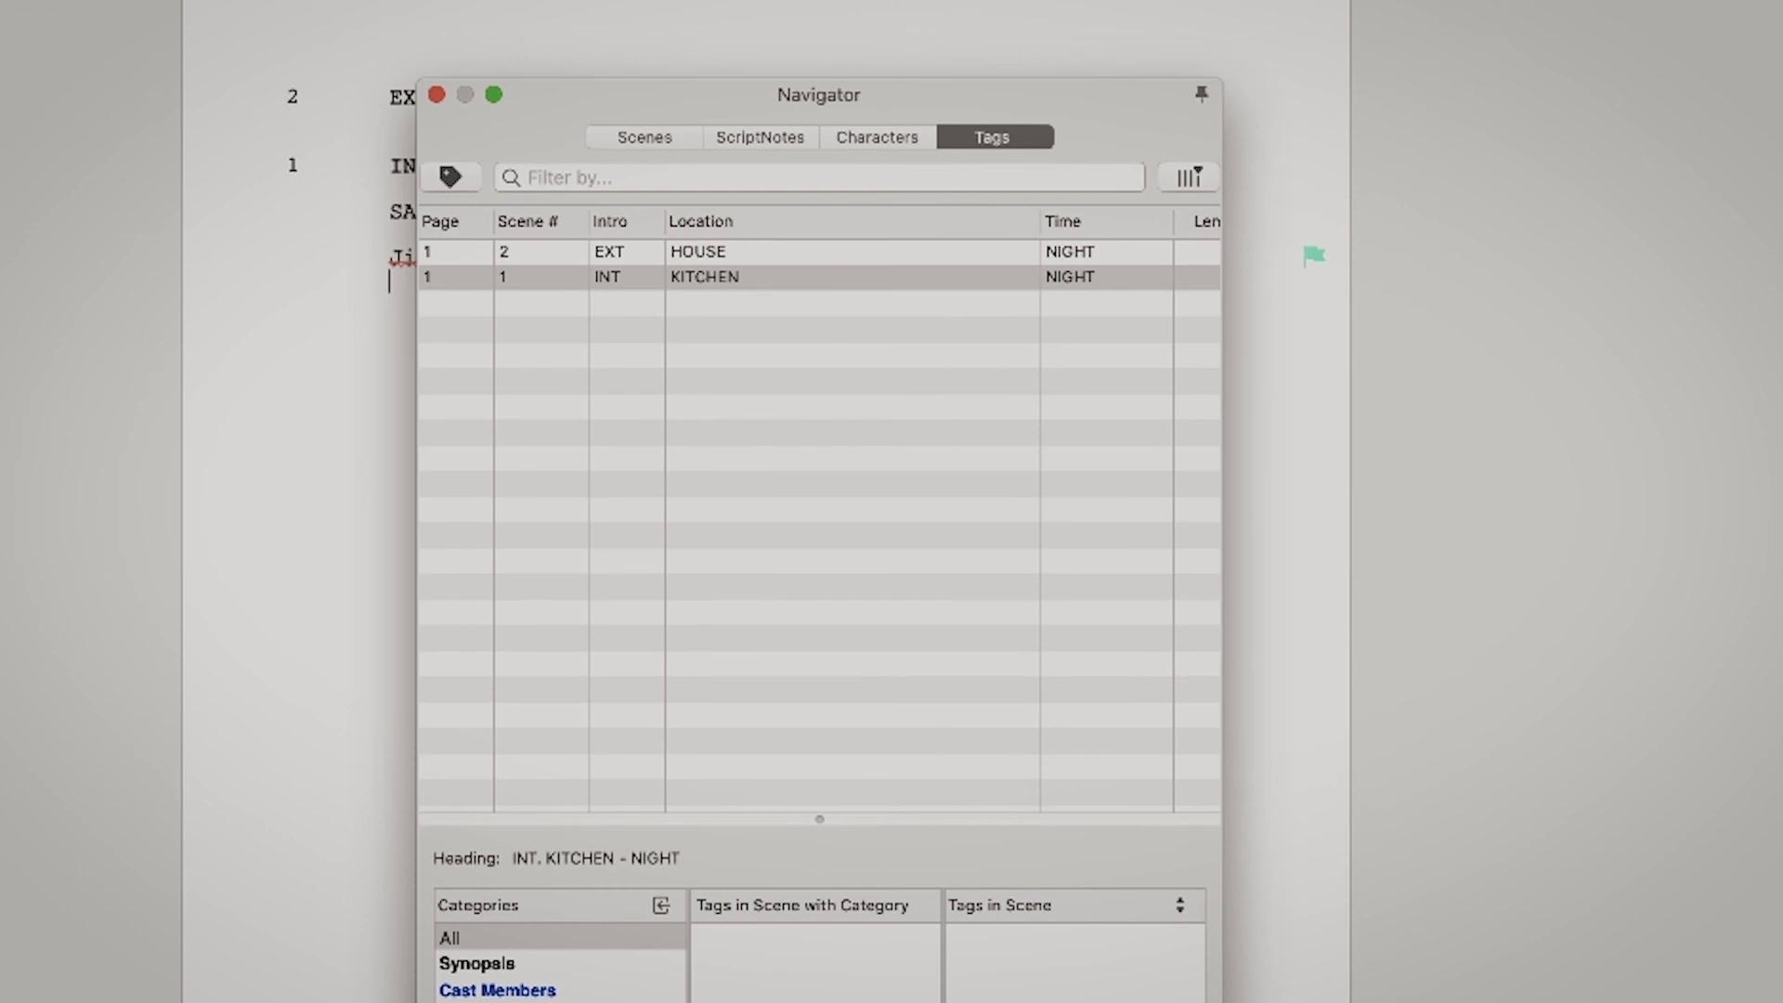
pyautogui.scroll(-2, 558, 961)
pyautogui.scroll(2, 557, 961)
pyautogui.click(753, 147)
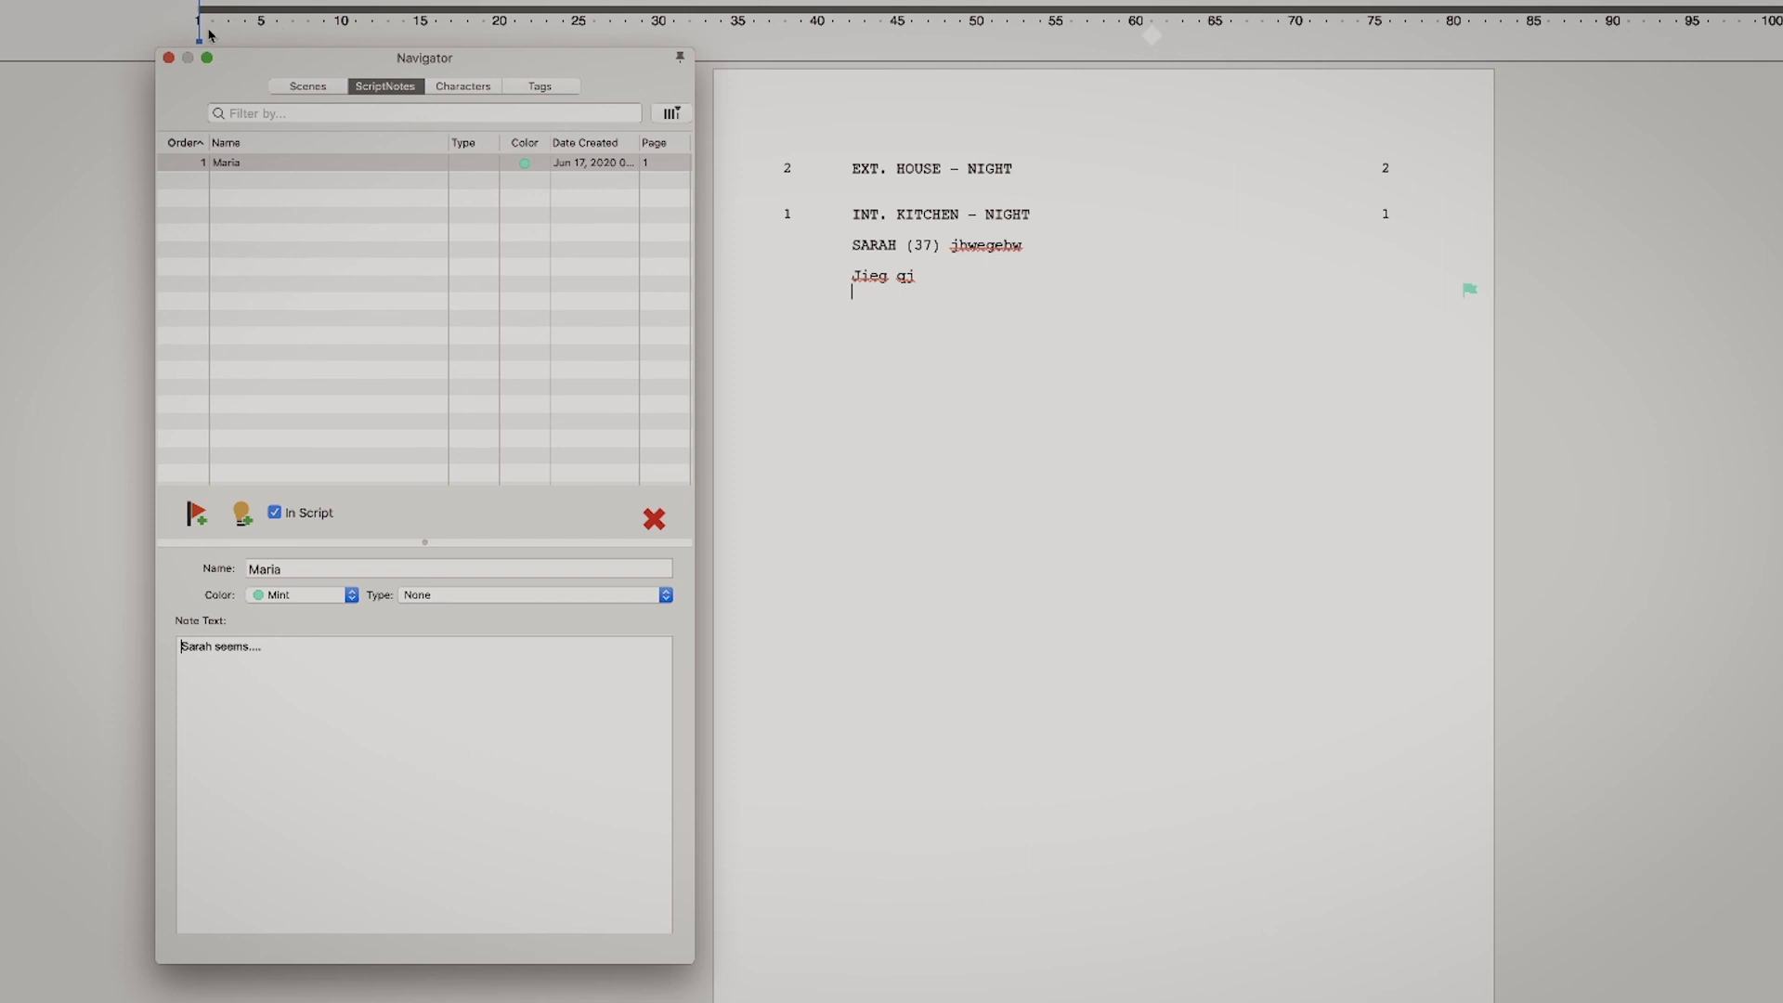
# - Close the Navigator window so only the tutorial.fdx script page remains
pyautogui.click(169, 59)
pyautogui.moveTo(1235, 3)
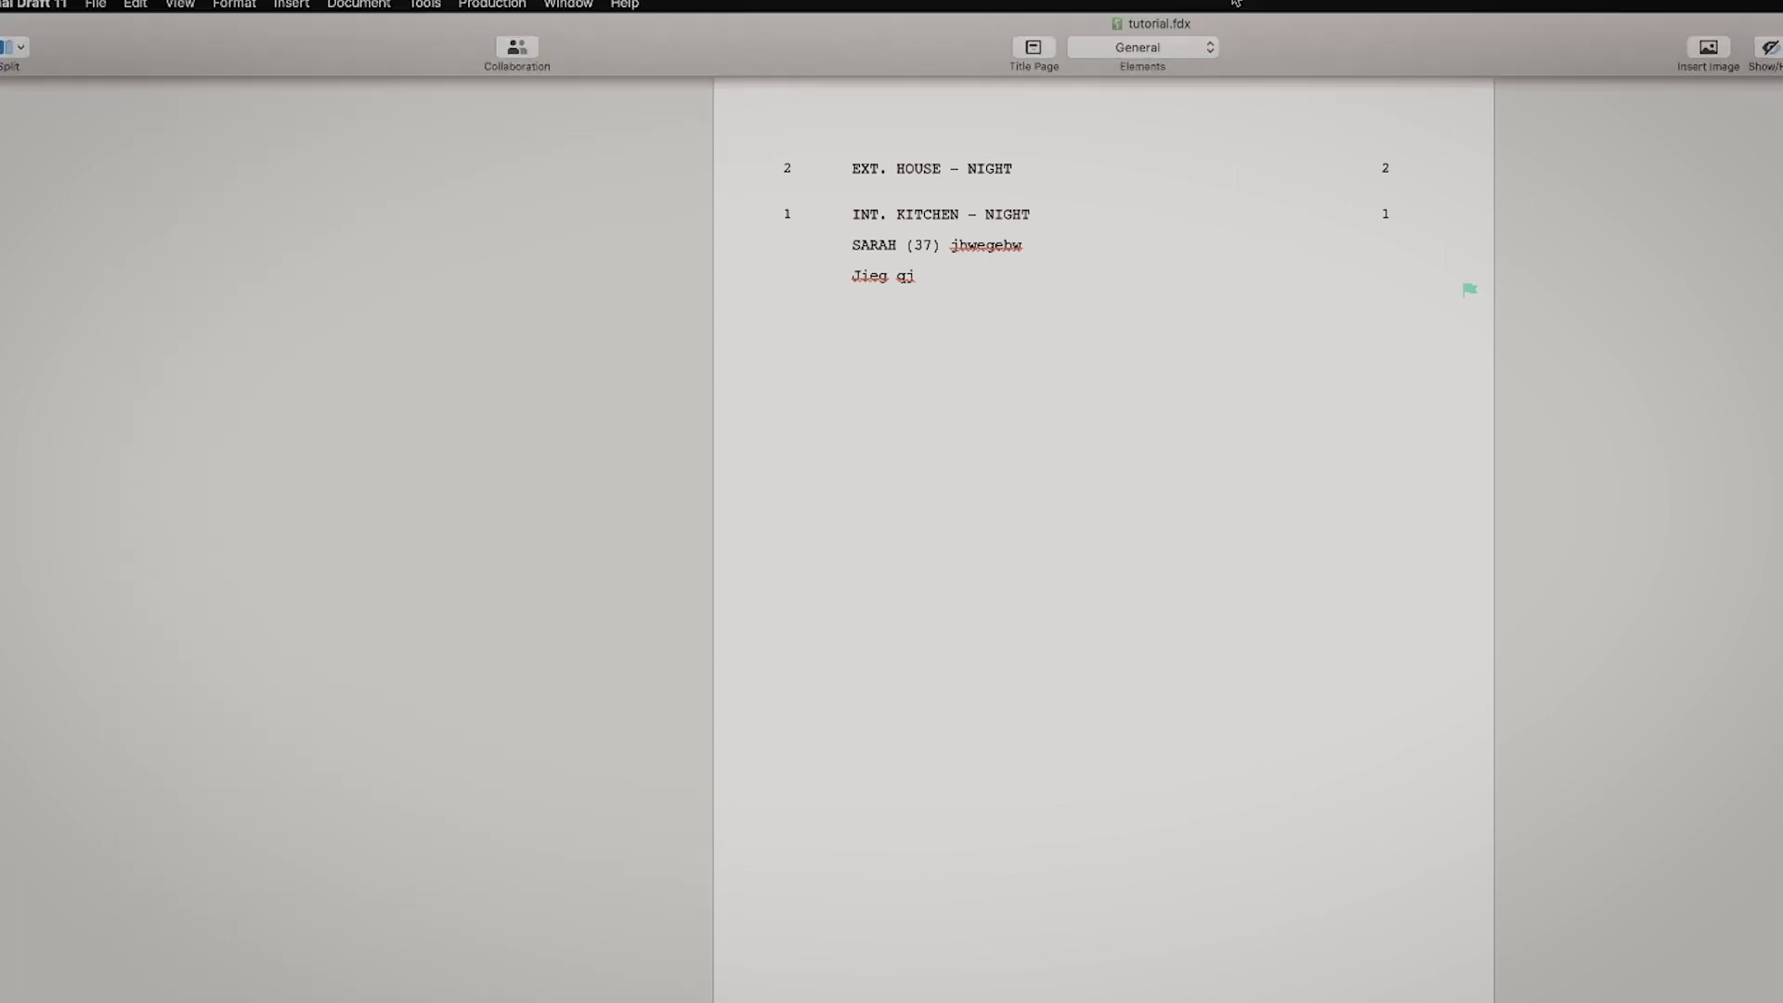